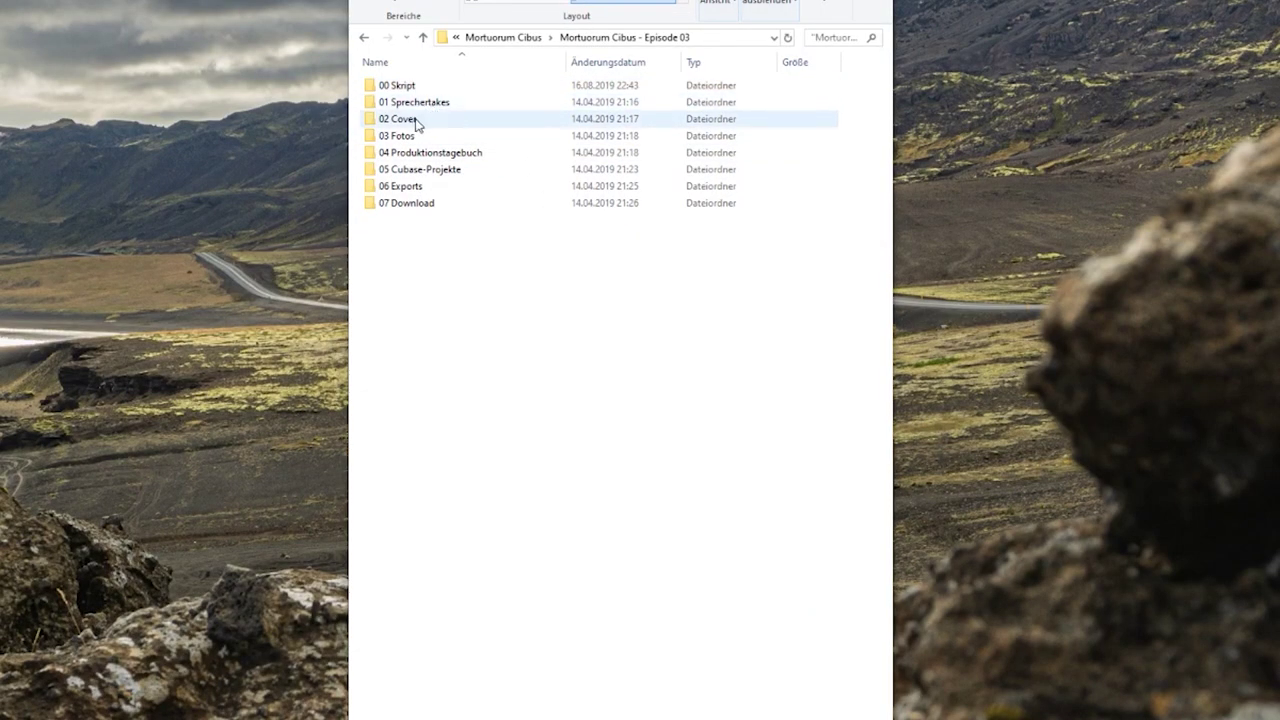
# - Open the voice actor's folder for the character Simon EP3 inside 01 Sprechertakes
pyautogui.click(446, 175)
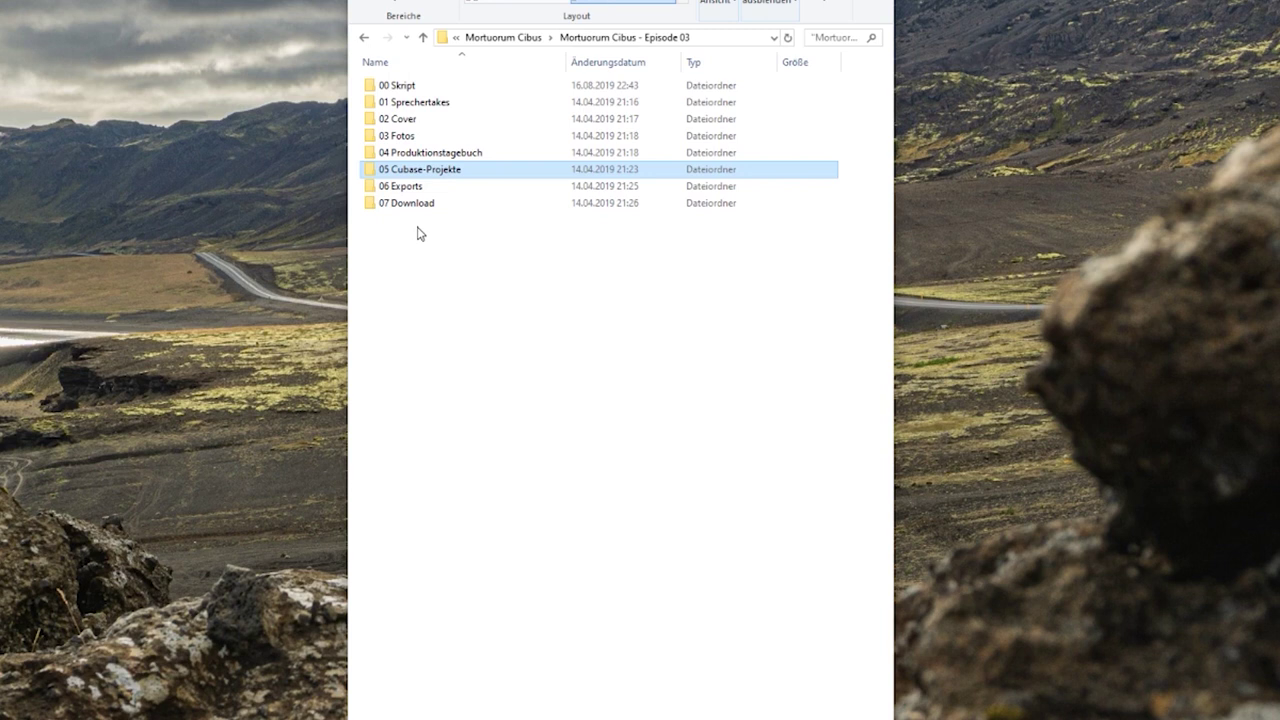
pyautogui.click(420, 233)
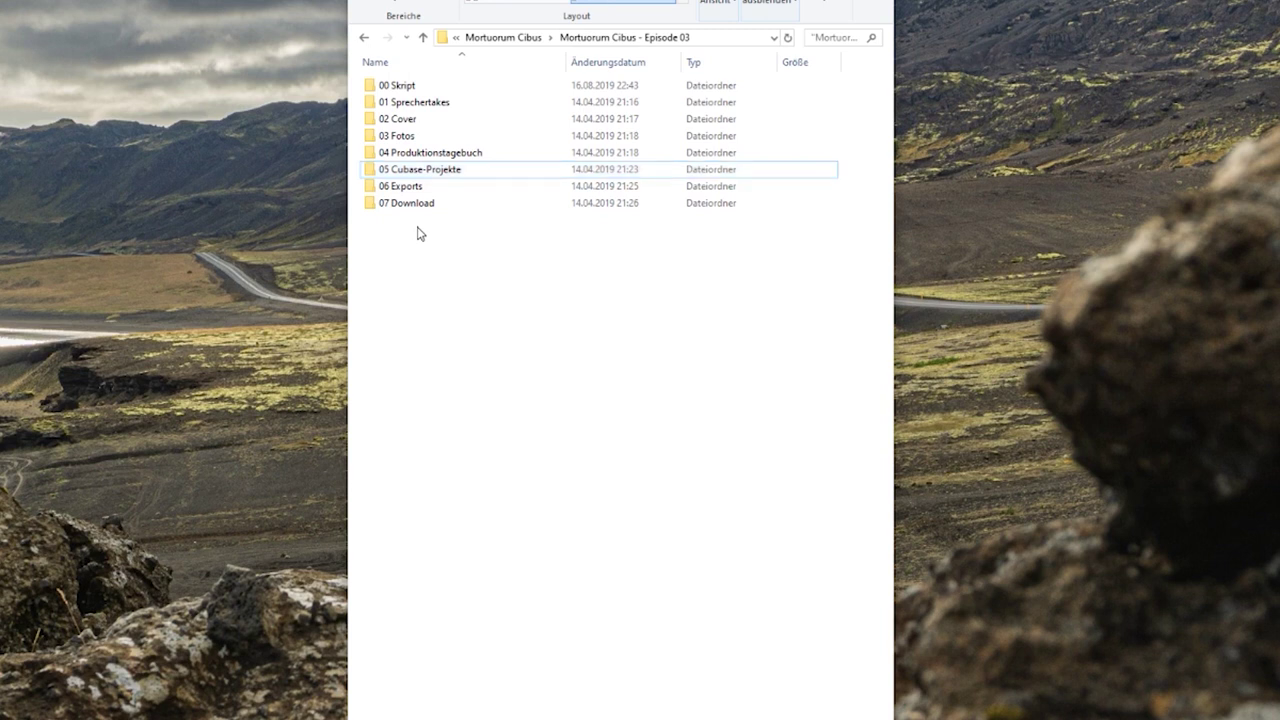
pyautogui.doubleClick(431, 104)
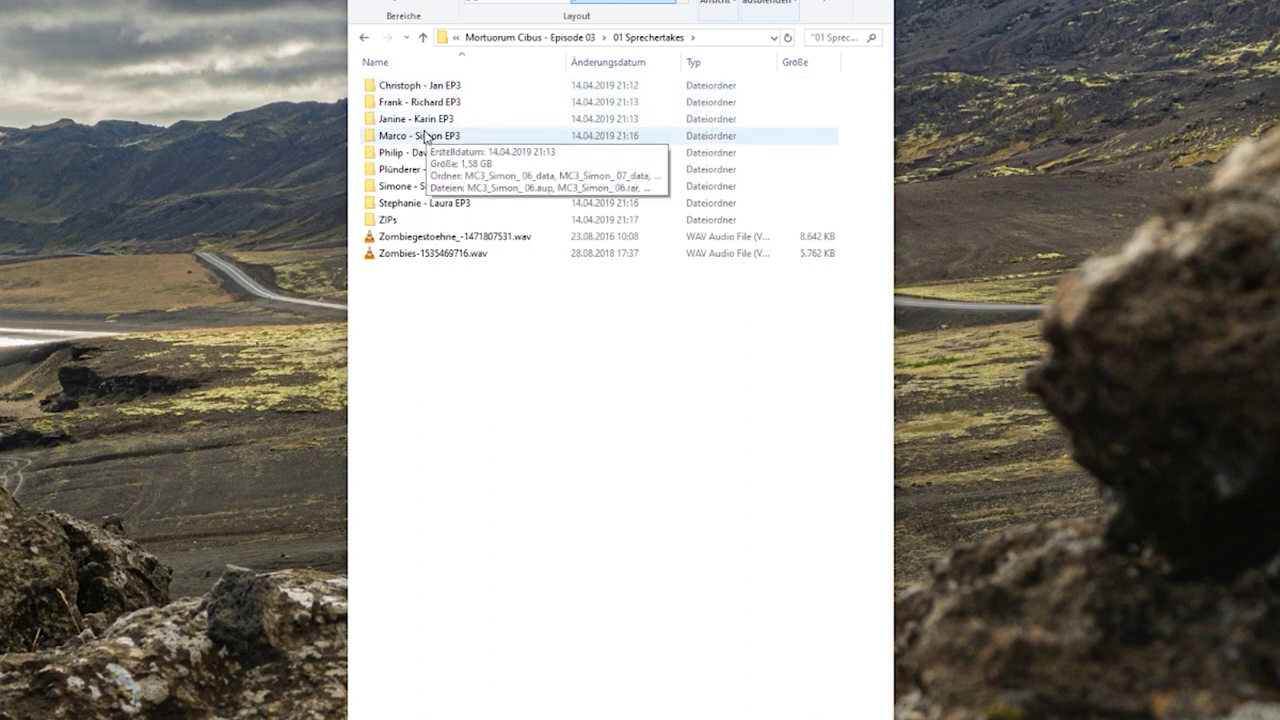
pyautogui.doubleClick(424, 135)
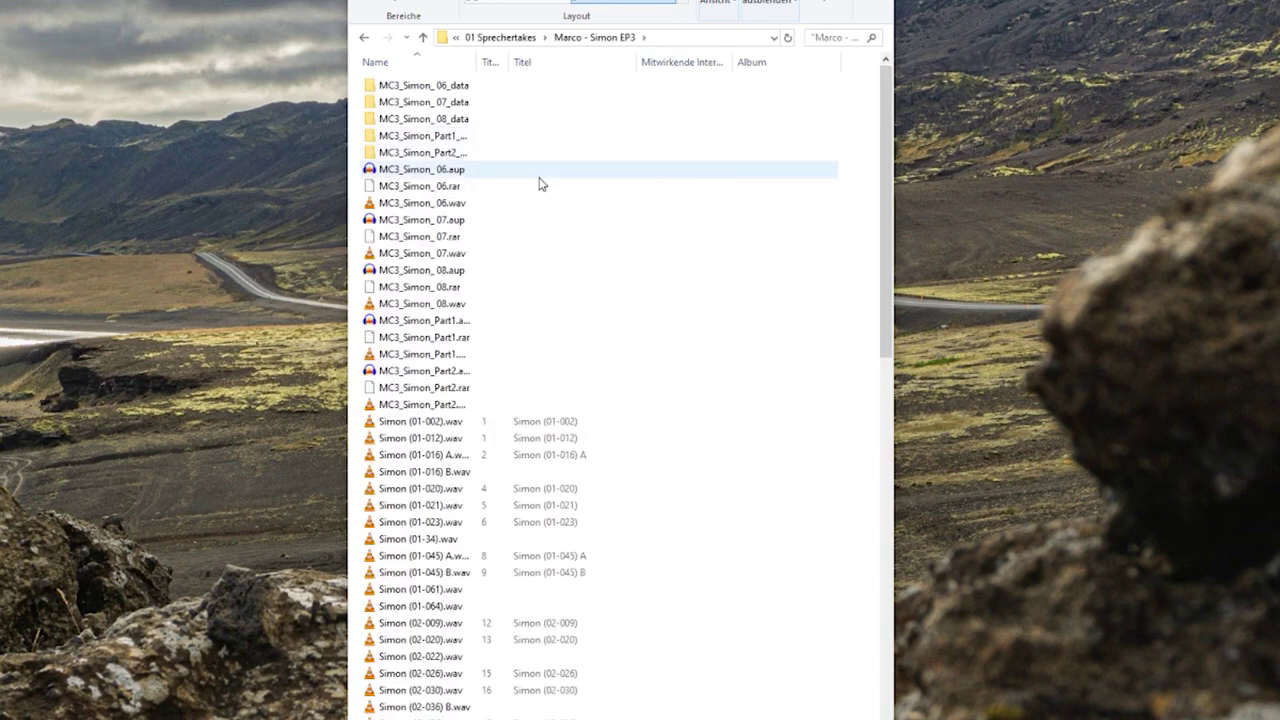
# - Widen the folder window and its Name column so the full take file names fit
pyautogui.moveTo(904, 37); pyautogui.dragTo(995, 37)
pyautogui.scroll(-6, 520, 250)
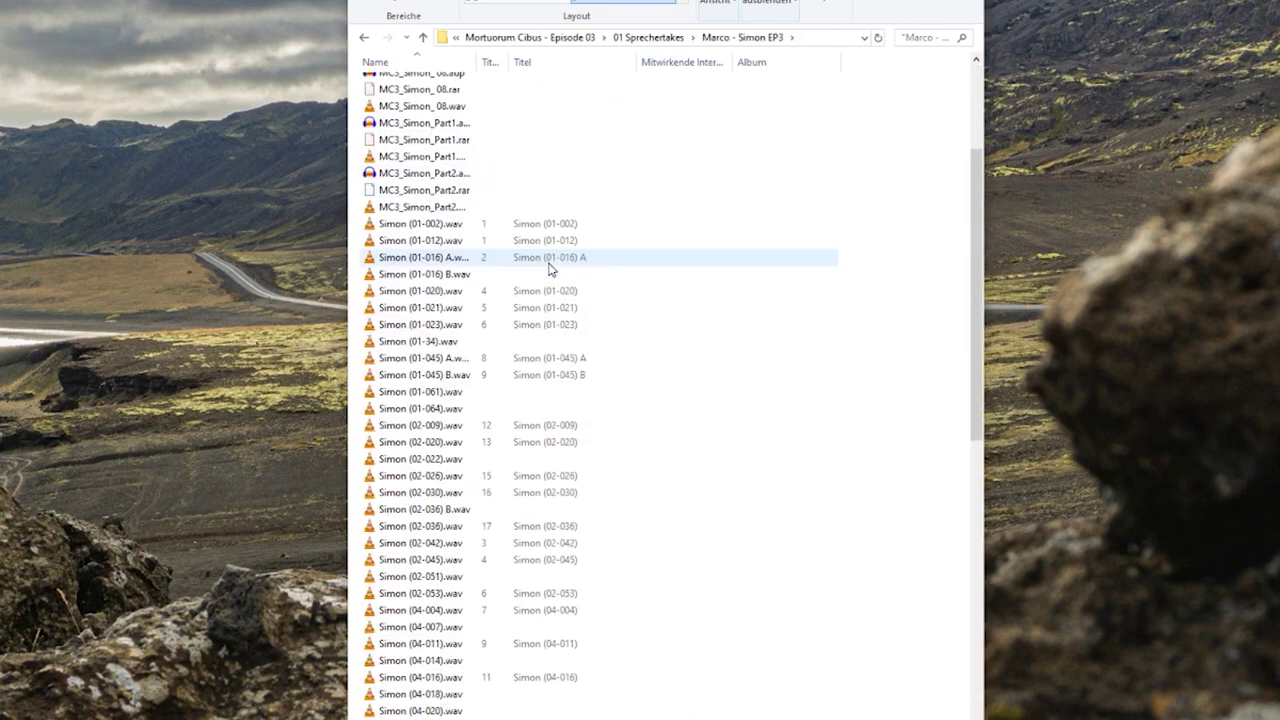
pyautogui.moveTo(478, 61); pyautogui.dragTo(628, 62)
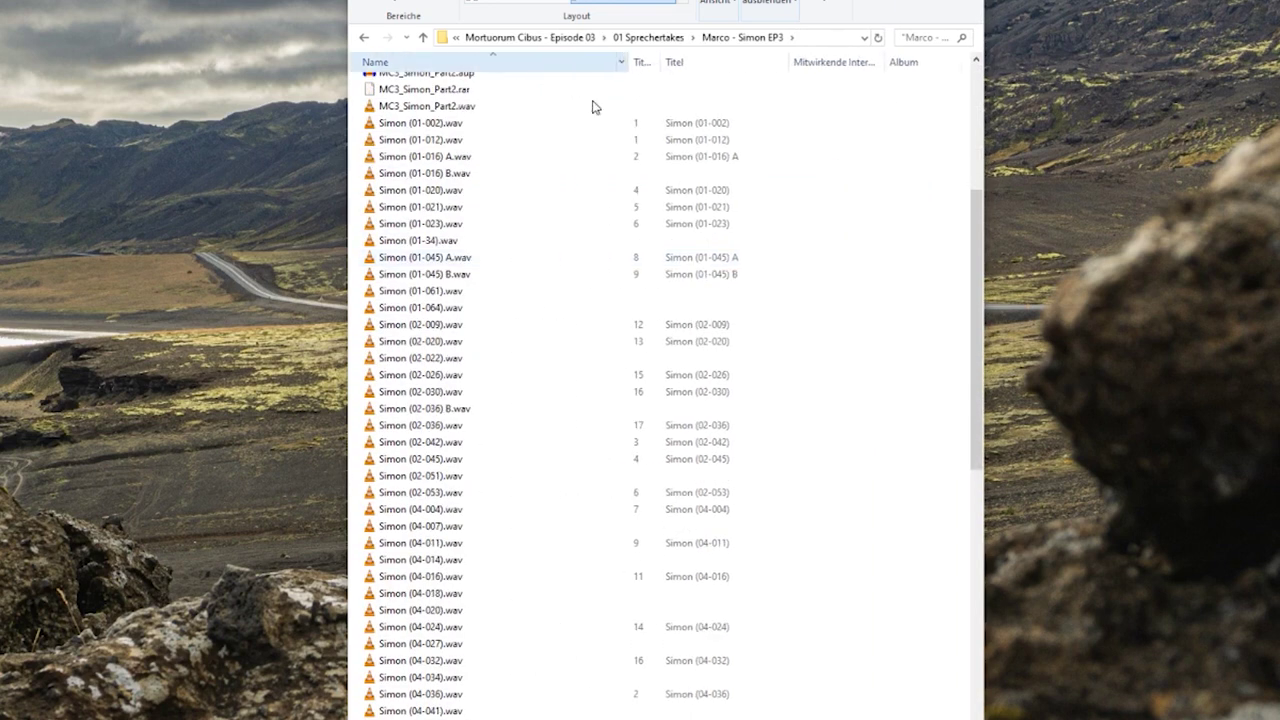
pyautogui.scroll(6, 527, 183)
# - Examine the Audacity project files and the individually cut Simon takes, starting from MC3_Simon_ 06.aup and Simon (01-002).wav
pyautogui.click(406, 175)
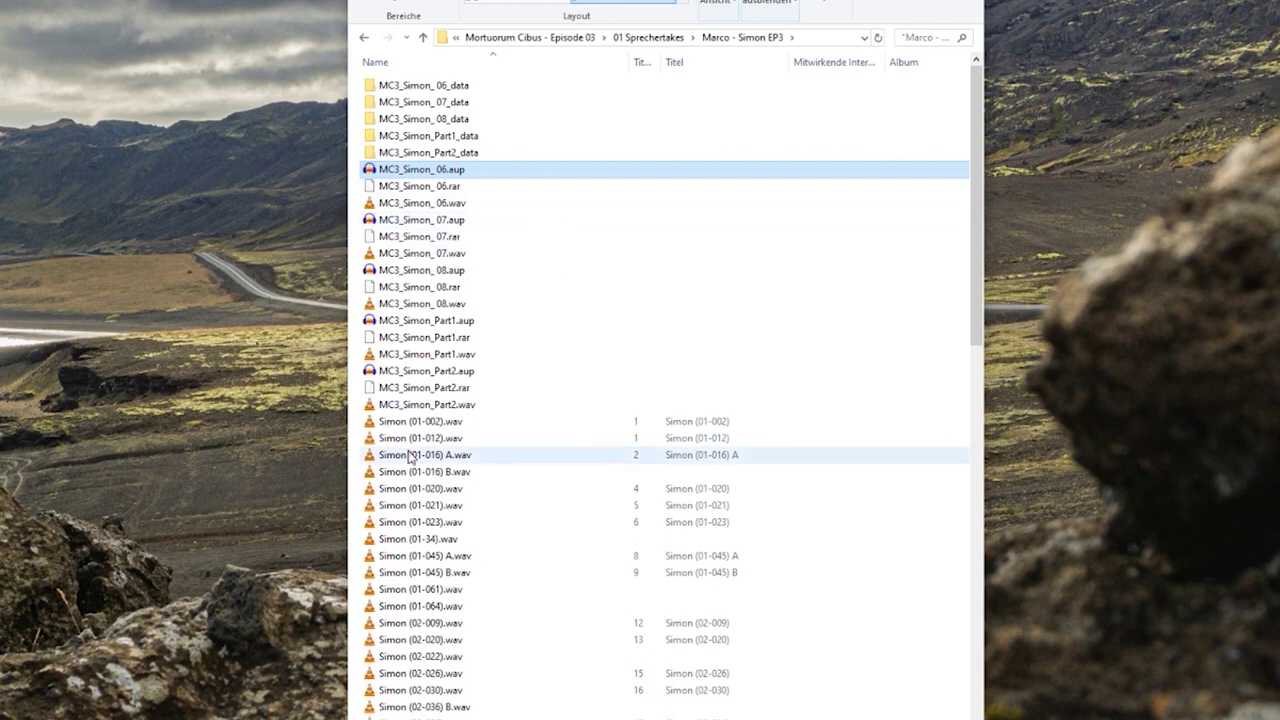
pyautogui.click(420, 421)
pyautogui.scroll(-2, 425, 430)
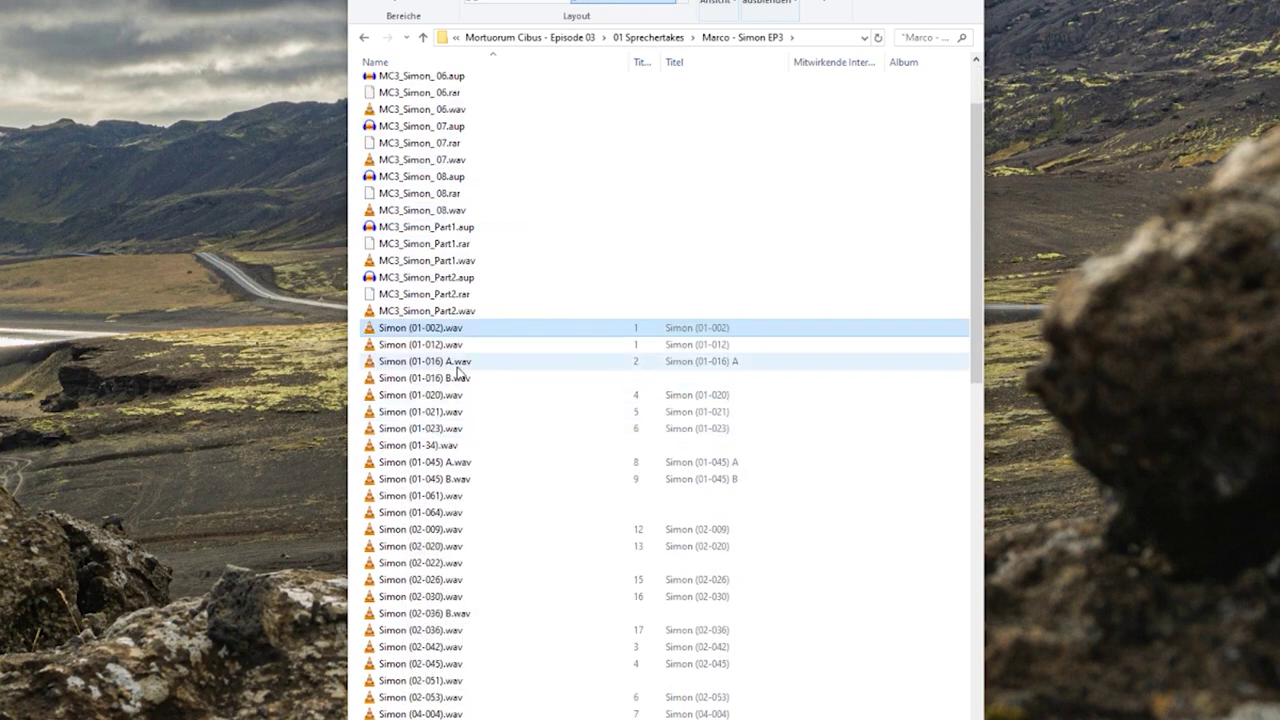
pyautogui.press('Down')
pyautogui.press('Down')
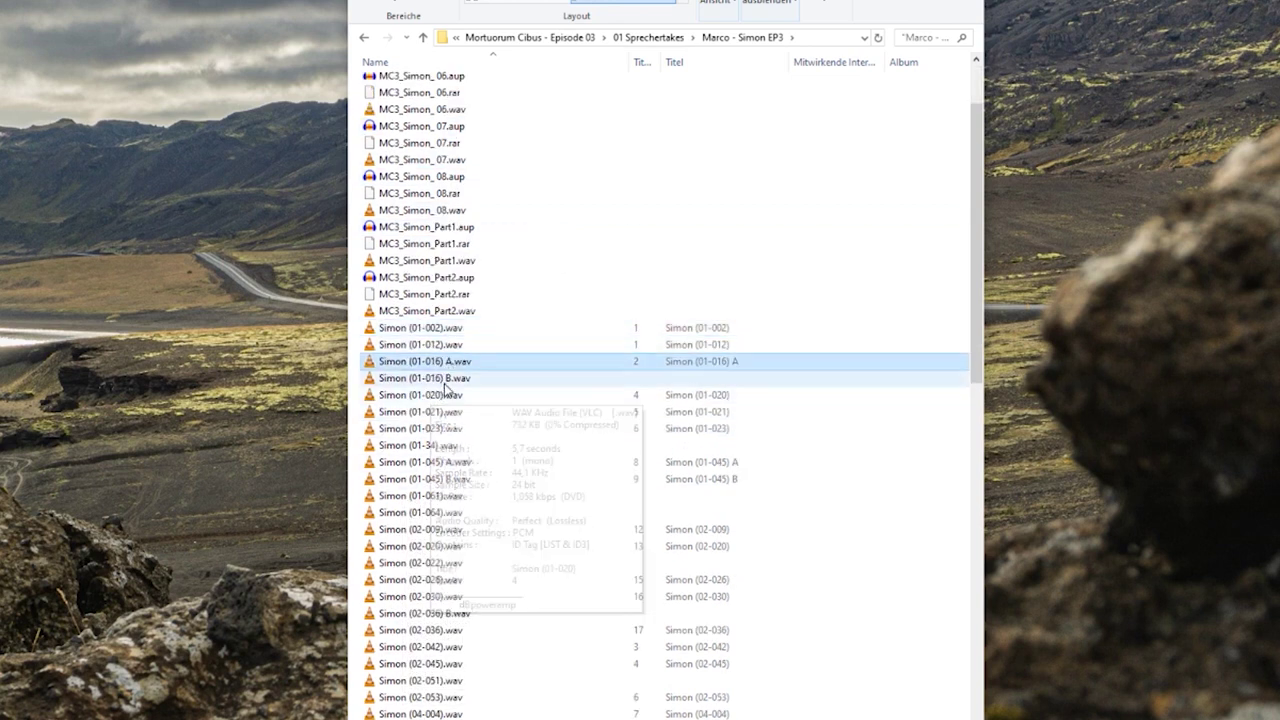
pyautogui.press('Down')
pyautogui.press('Up')
# - Examine the scene and take numbering in the names Simon (01-002).wav, Simon (01-012).wav and Simon (02-009).wav
pyautogui.click(420, 333)
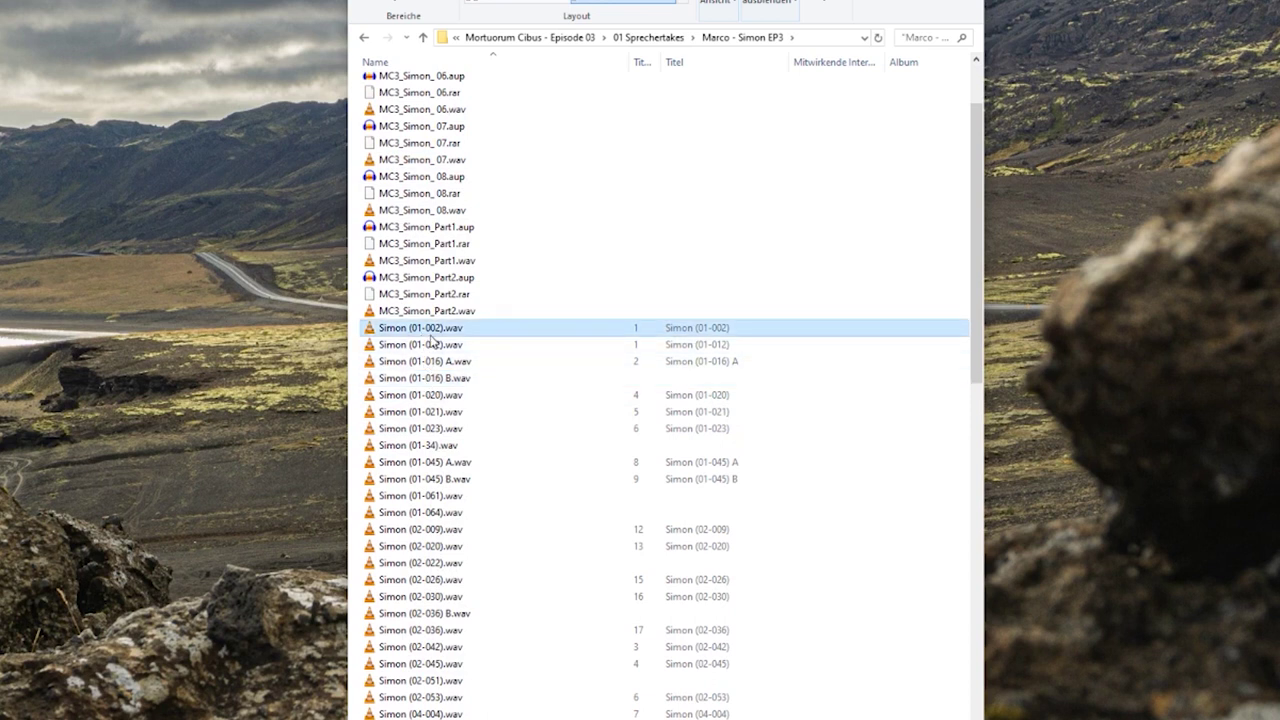
pyautogui.press('F2')
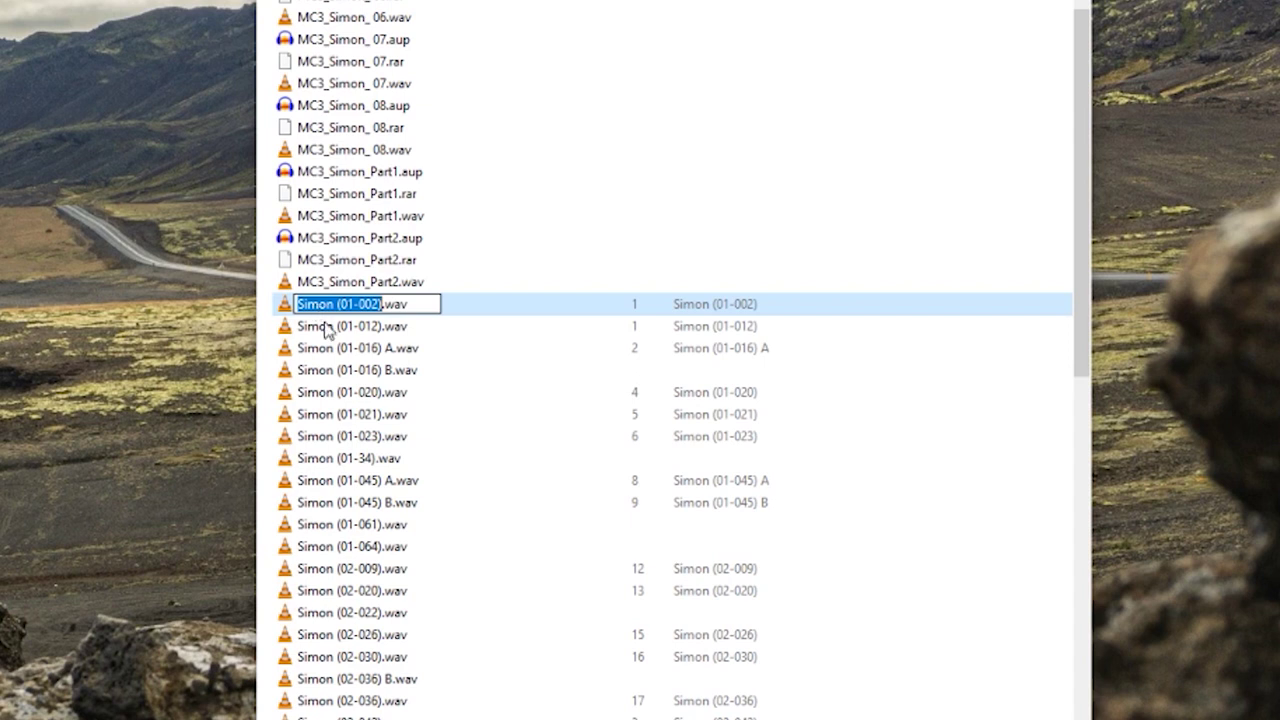
pyautogui.click(332, 328)
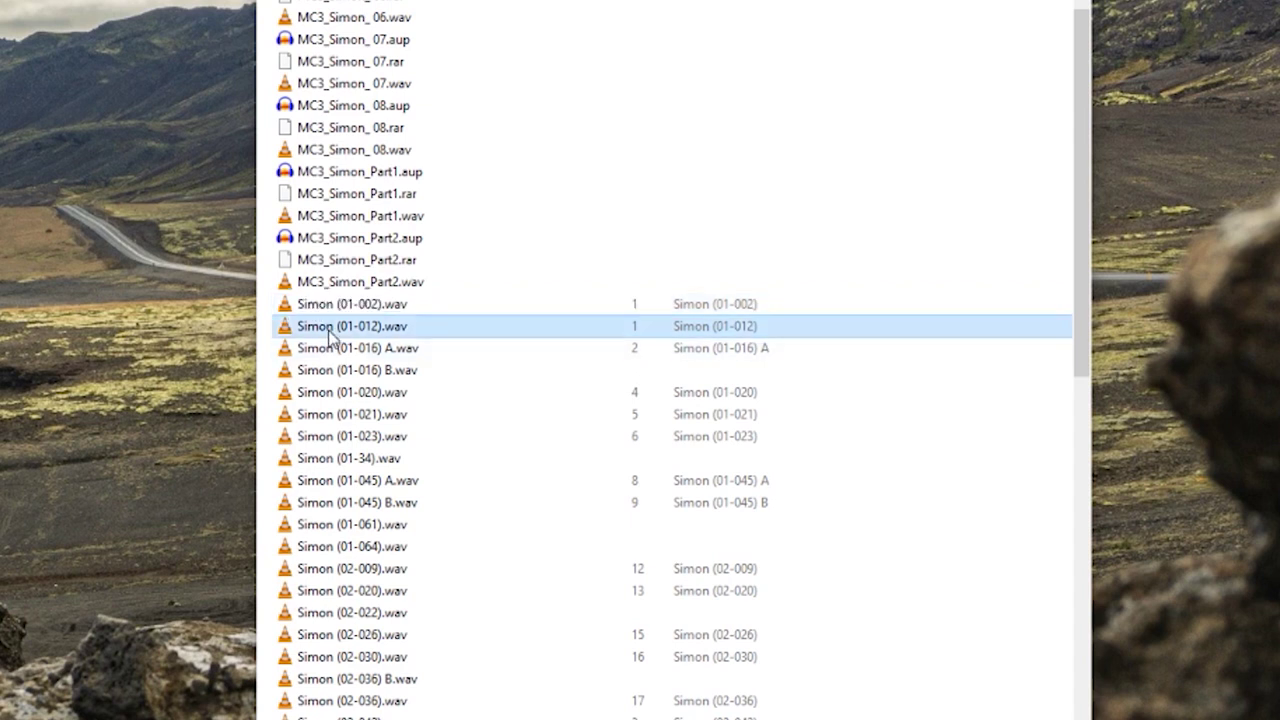
pyautogui.click(324, 572)
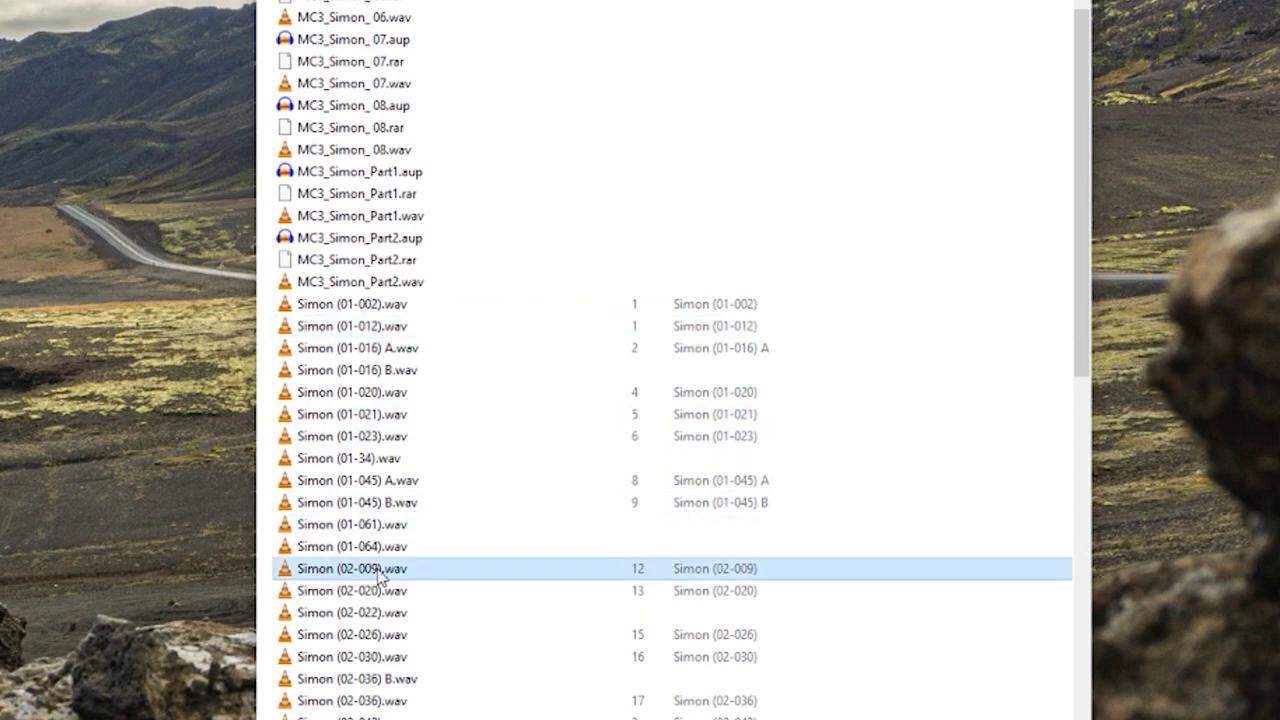
pyautogui.moveTo(372, 576)
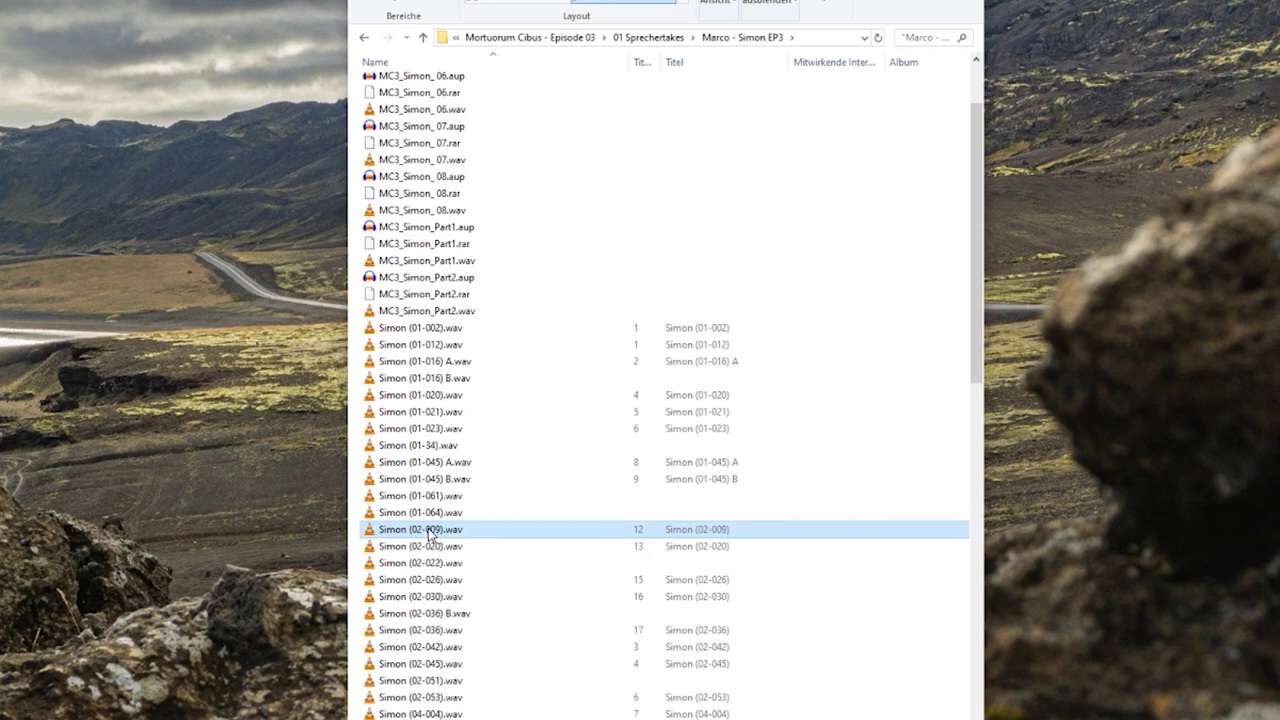
# - Open the scene folder MC 03 - Szene 01 - Die Falle under 05 Cubase-Projekte of Episode 03 and examine its contents
pyautogui.click(540, 38)
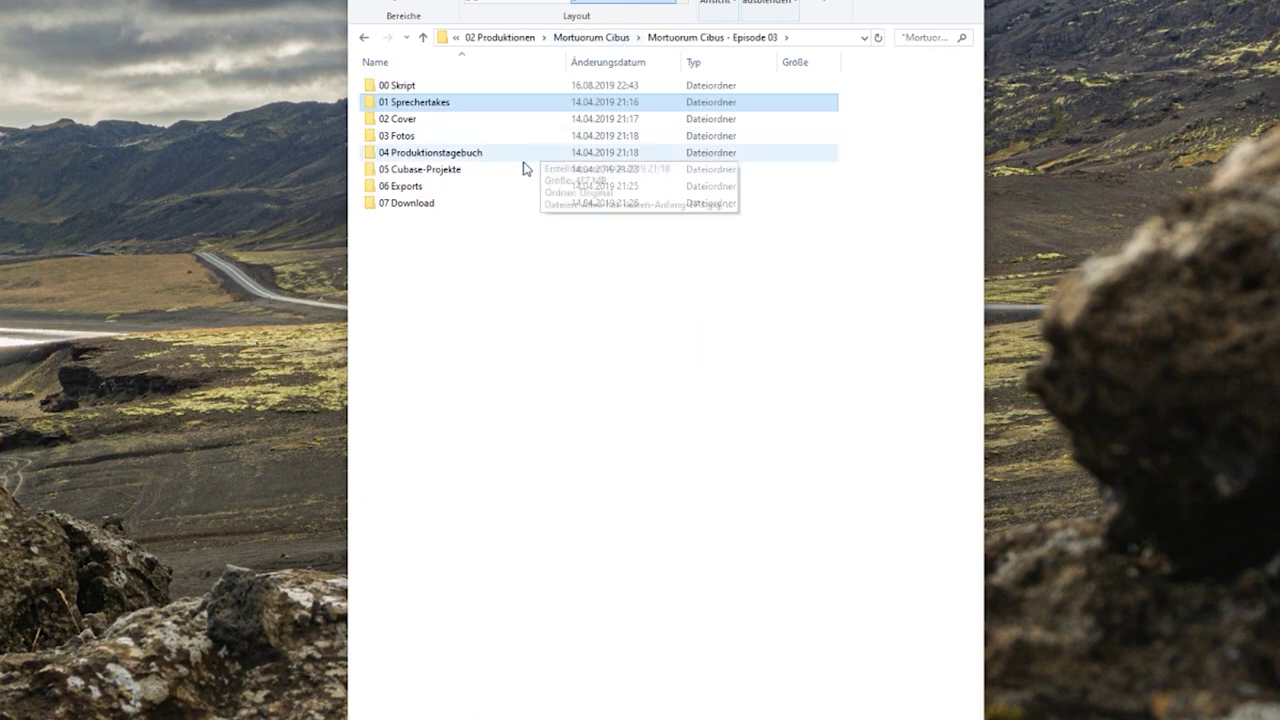
pyautogui.doubleClick(436, 170)
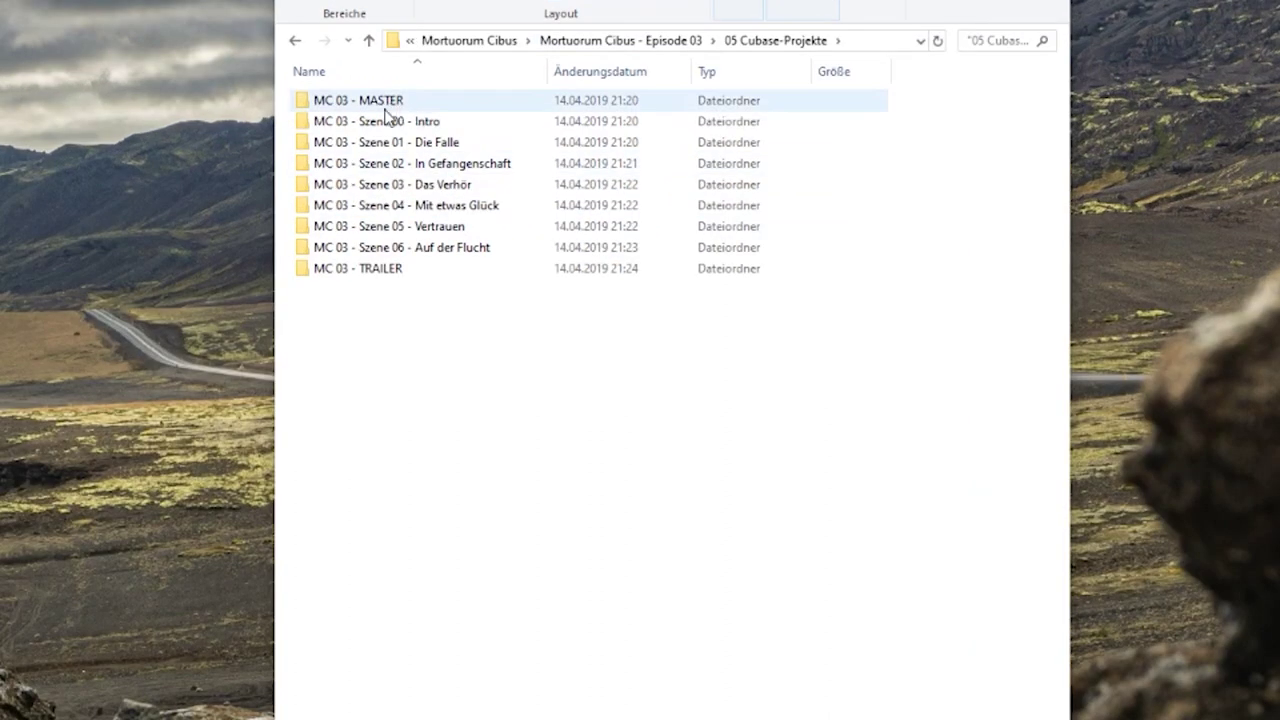
pyautogui.click(455, 102)
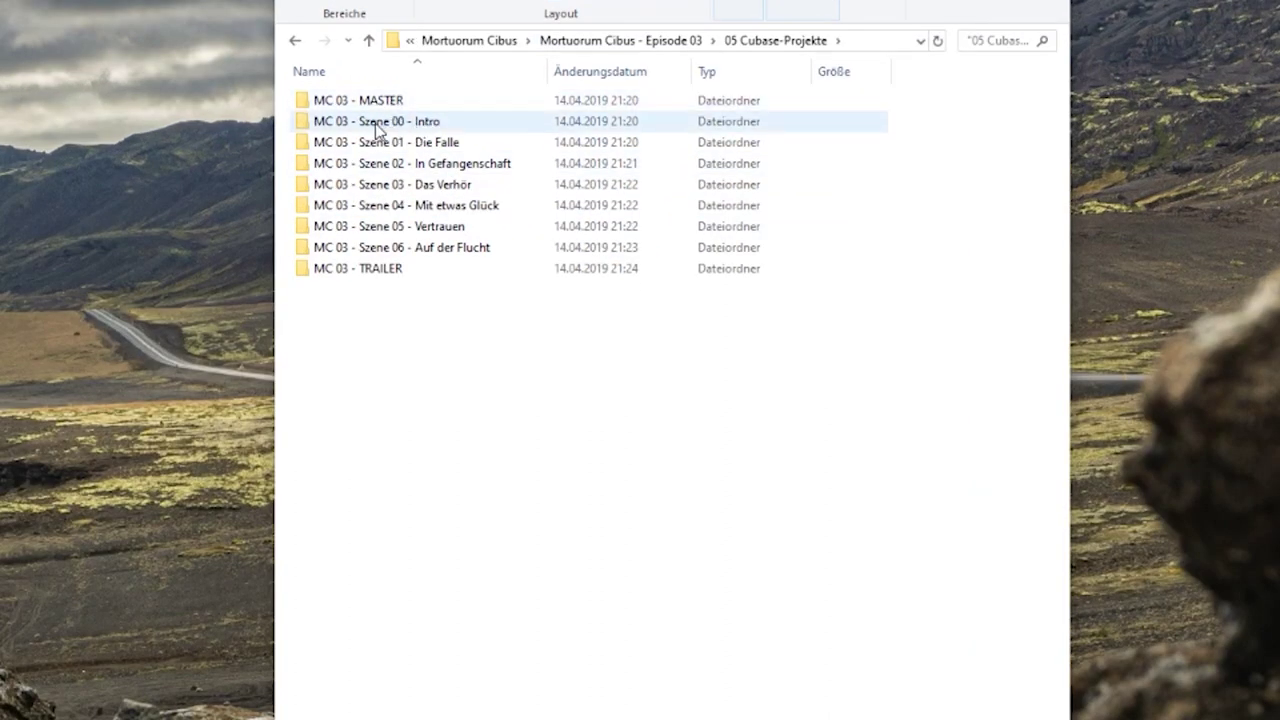
pyautogui.doubleClick(437, 148)
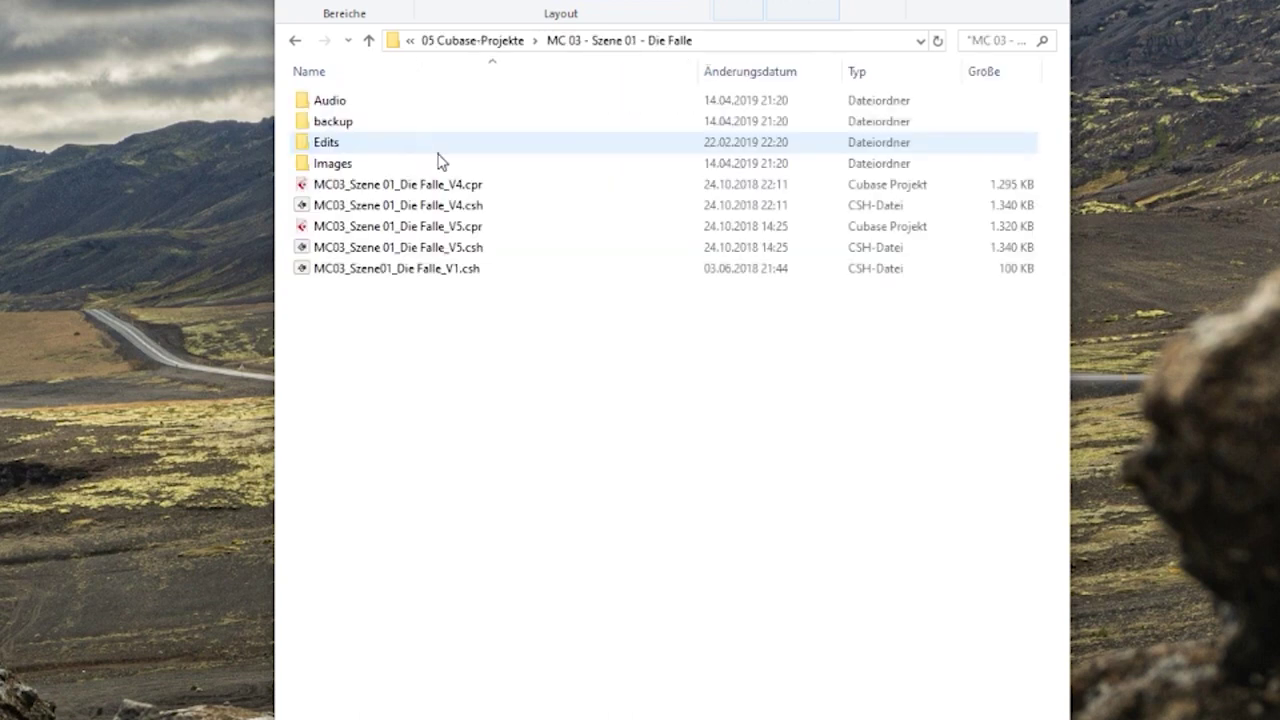
pyautogui.click(414, 184)
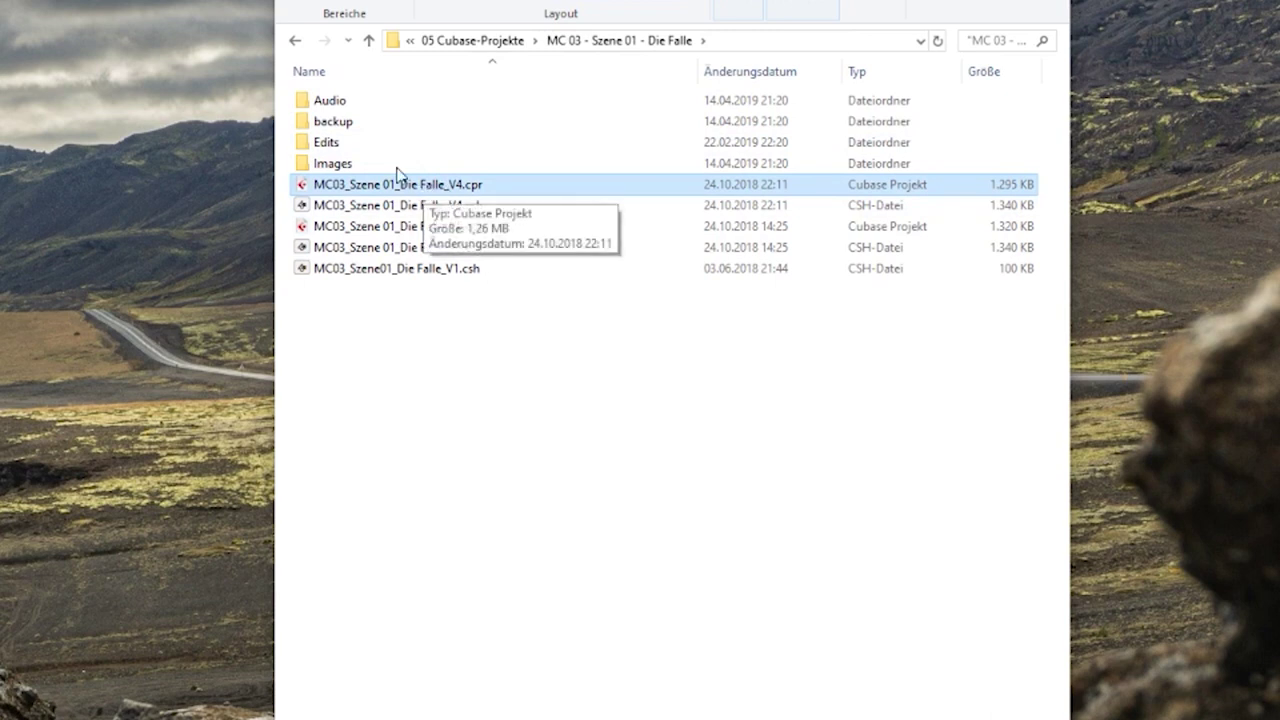
pyautogui.click(325, 121)
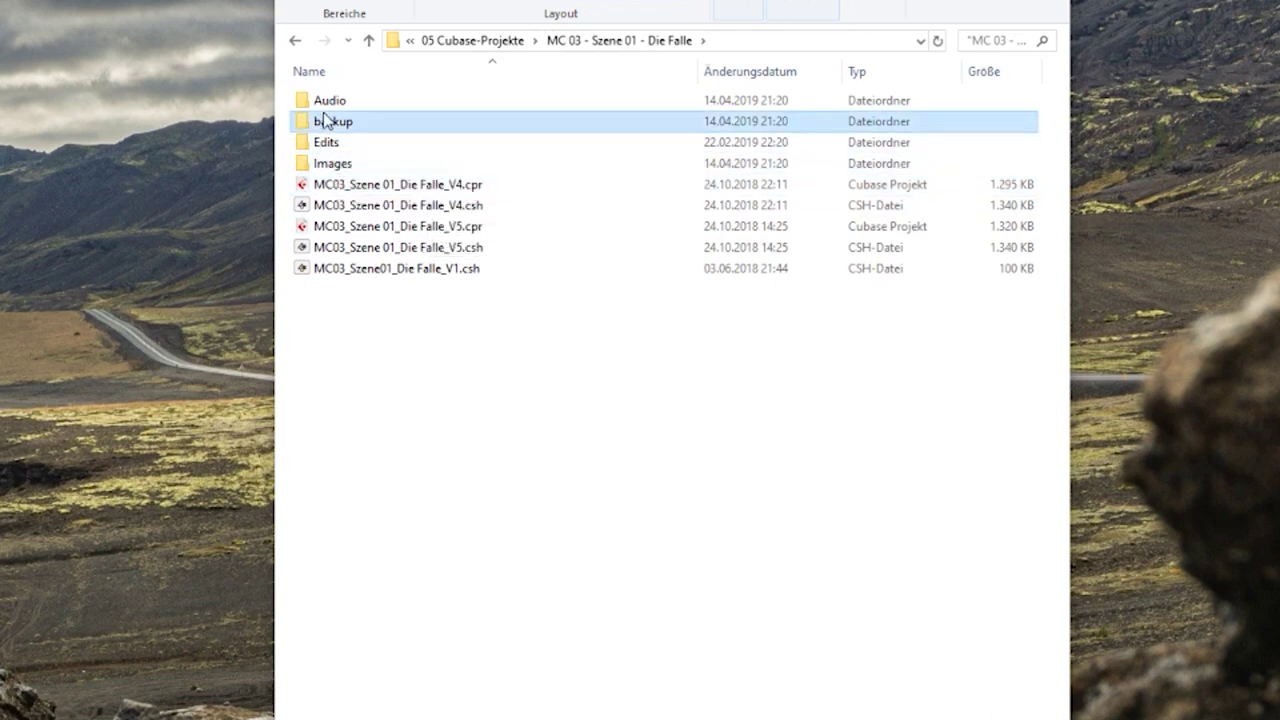
# - Open the scene's Audio folder, widen its Name column and look through the audio files
pyautogui.click(327, 104)
pyautogui.doubleClick(327, 104)
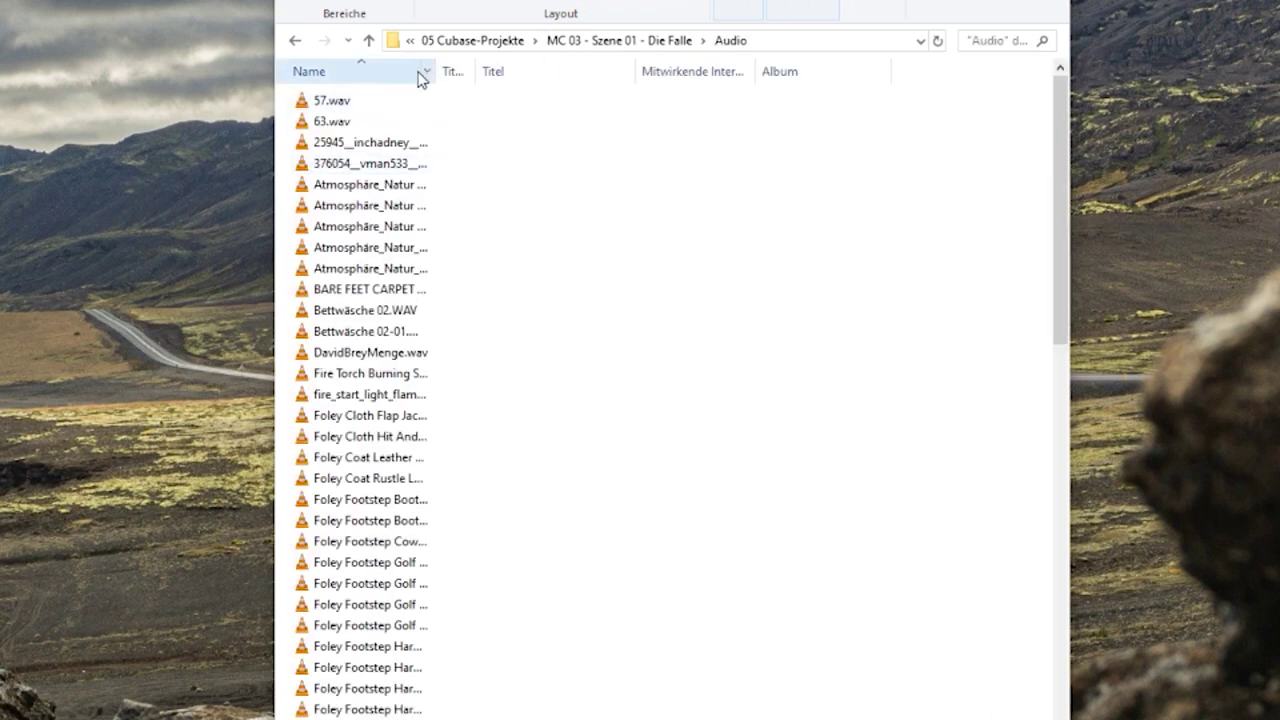
pyautogui.moveTo(437, 66); pyautogui.dragTo(541, 70)
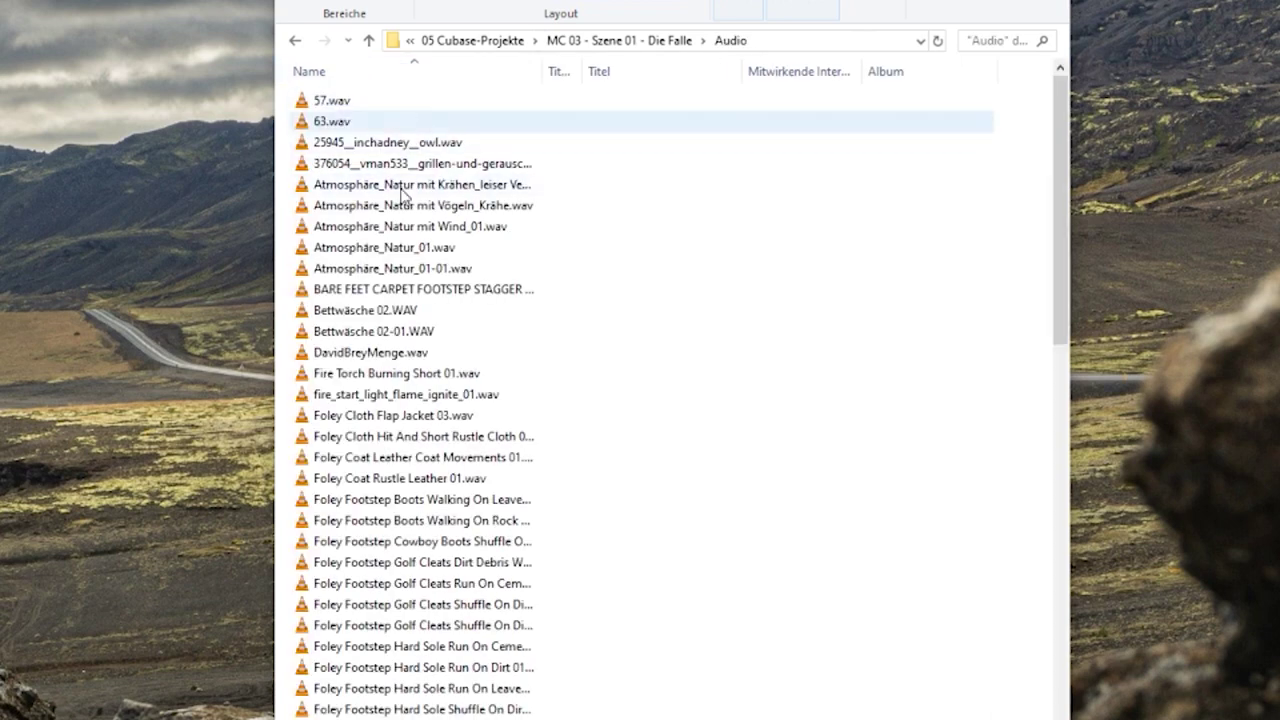
pyautogui.scroll(-15, 390, 600)
pyautogui.scroll(17, 390, 596)
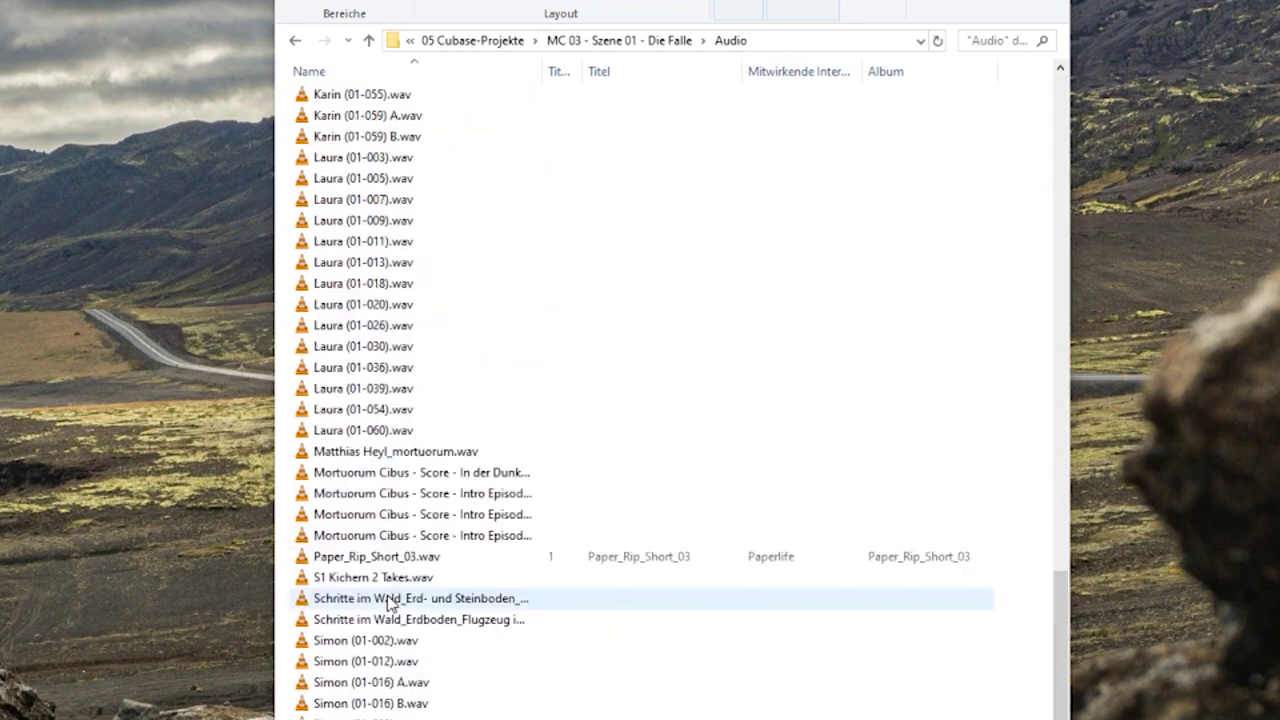
# - Go up from the Audio folder through the scene folder and 05 Cubase-Projekte
pyautogui.click(369, 41)
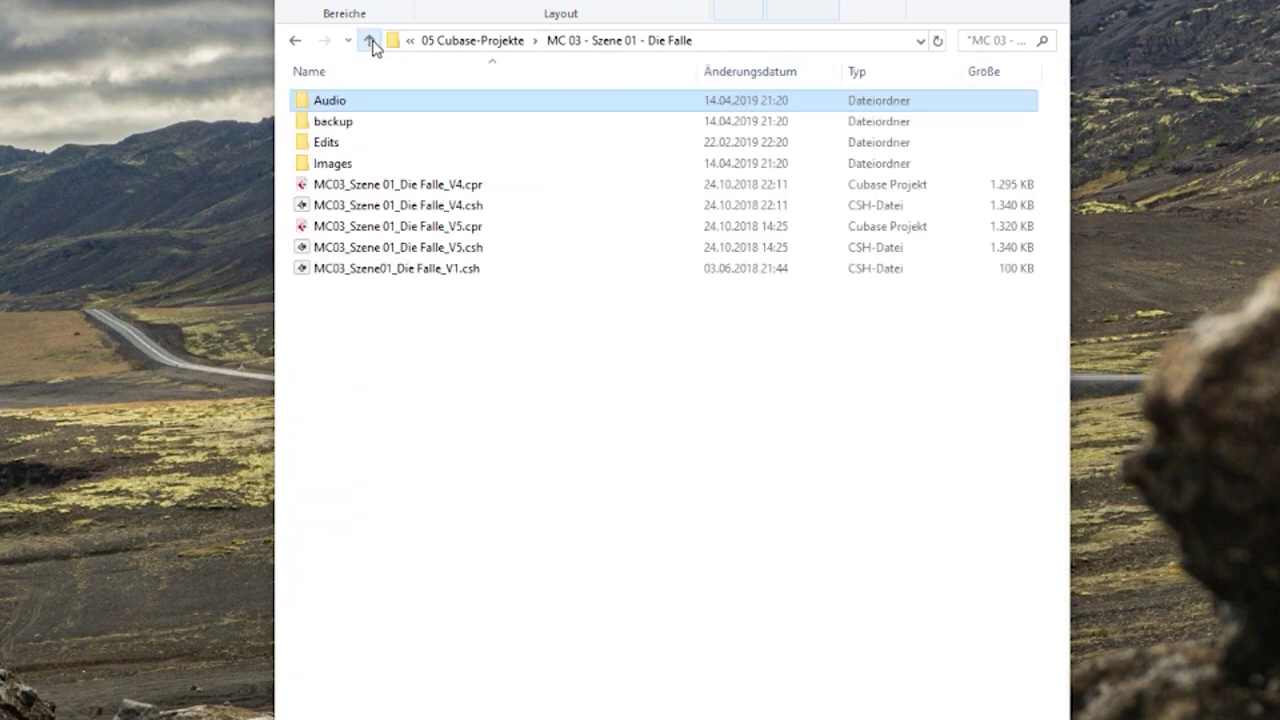
pyautogui.click(369, 41)
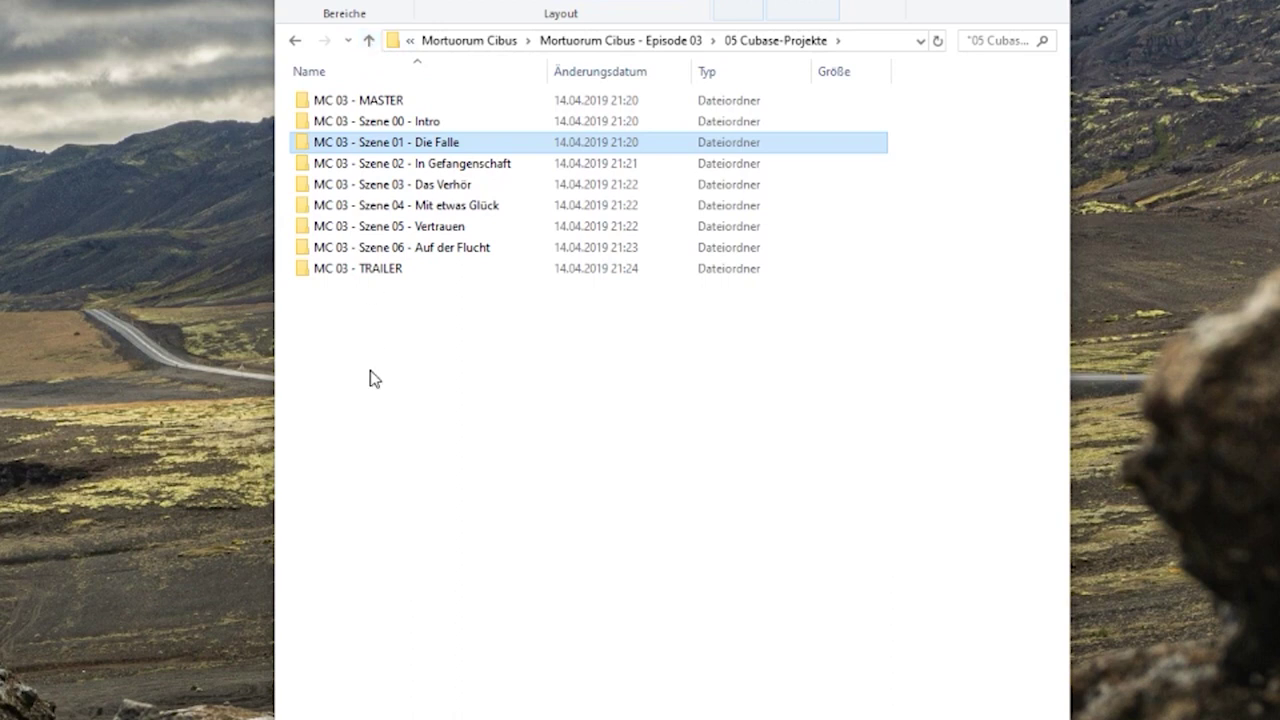
pyautogui.click(369, 41)
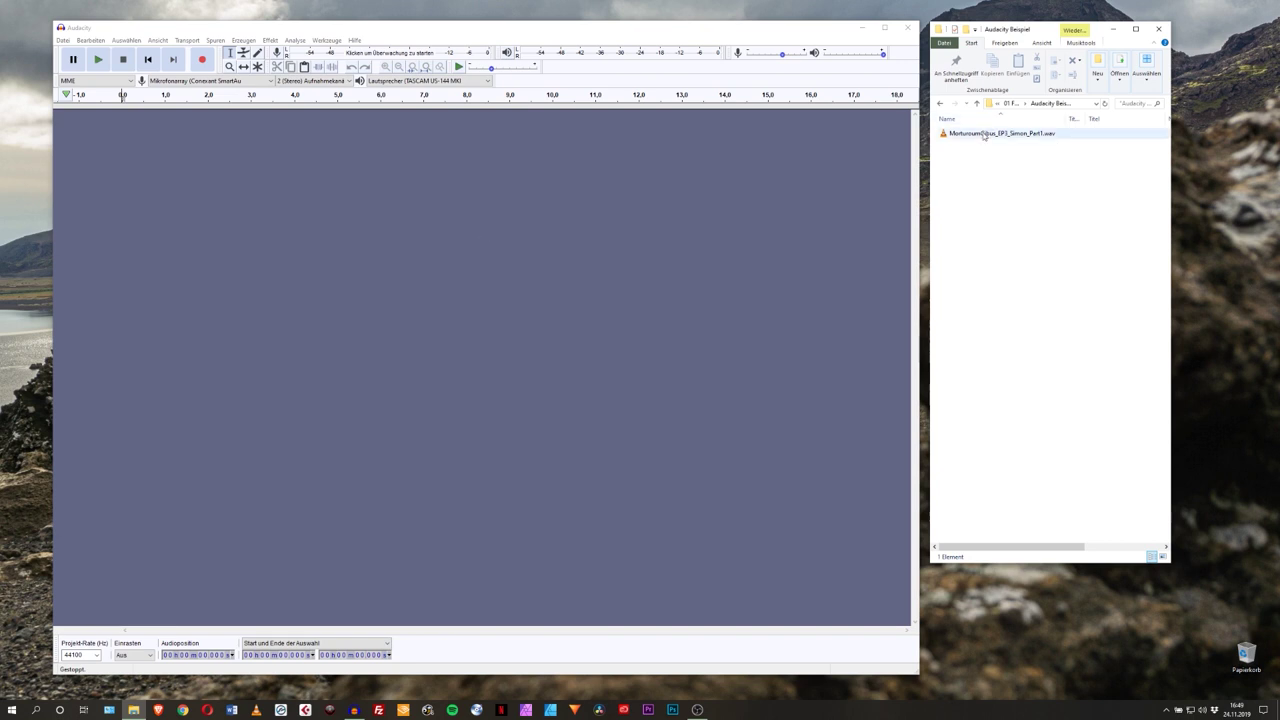
# - In Audacity, switch the project rate to 48000 Hz and back to 44100 Hz
pyautogui.moveTo(984, 137)
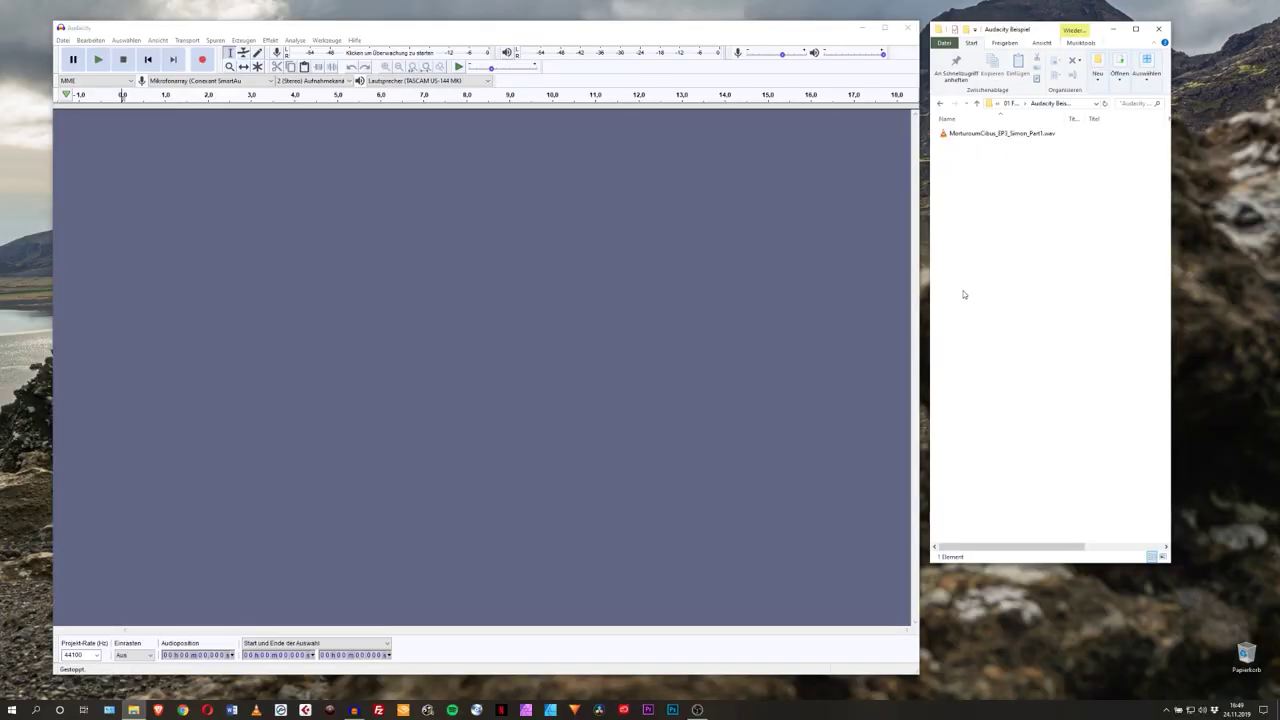
pyautogui.click(594, 277)
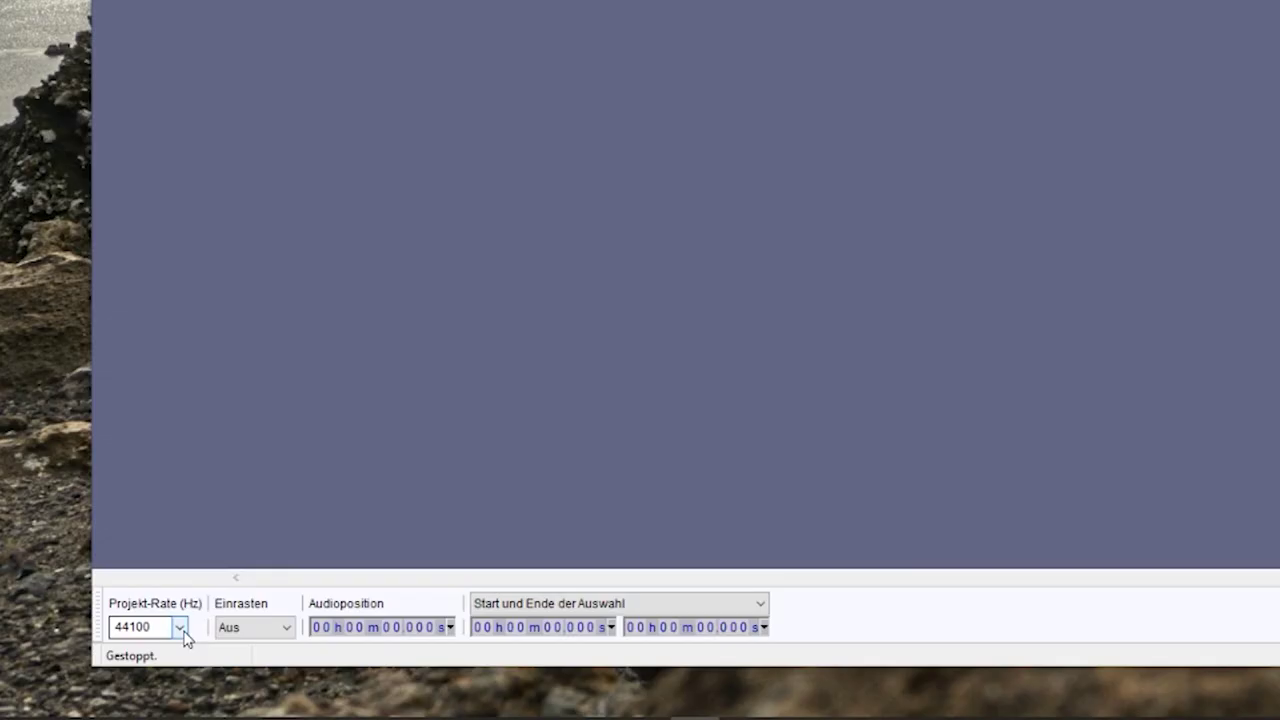
pyautogui.click(97, 656)
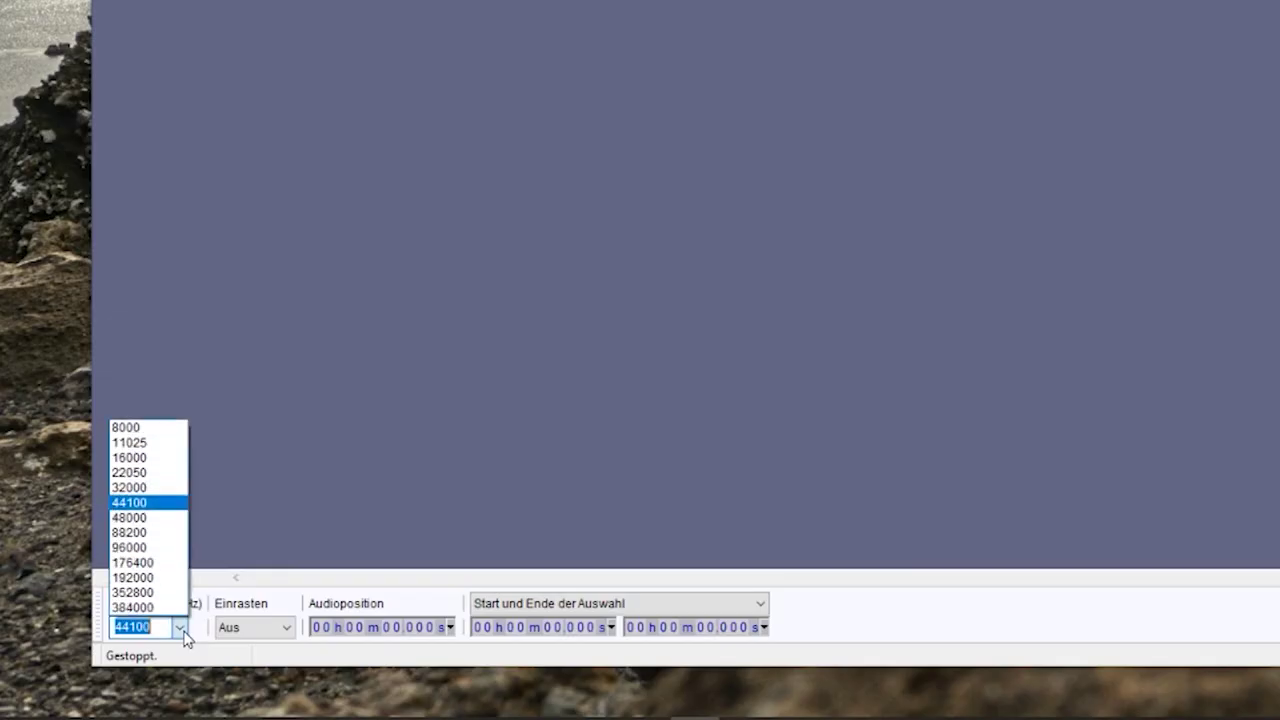
pyautogui.click(138, 518)
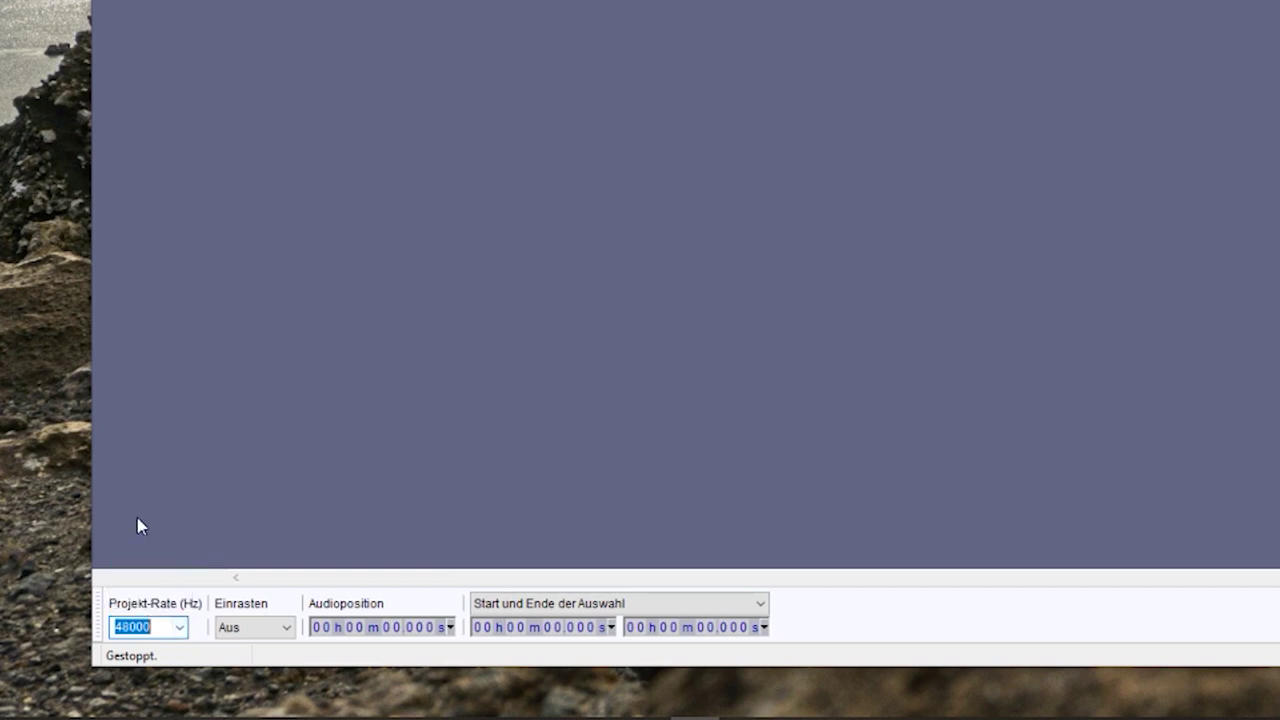
pyautogui.click(180, 628)
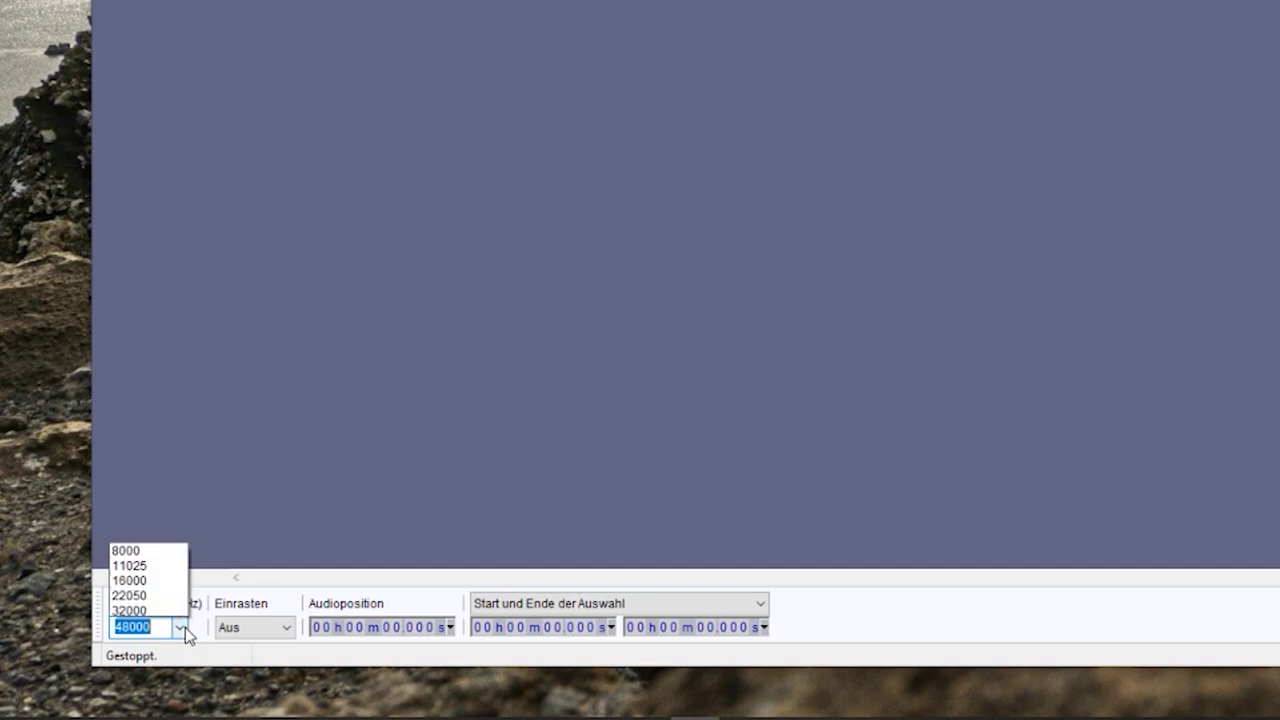
pyautogui.click(158, 502)
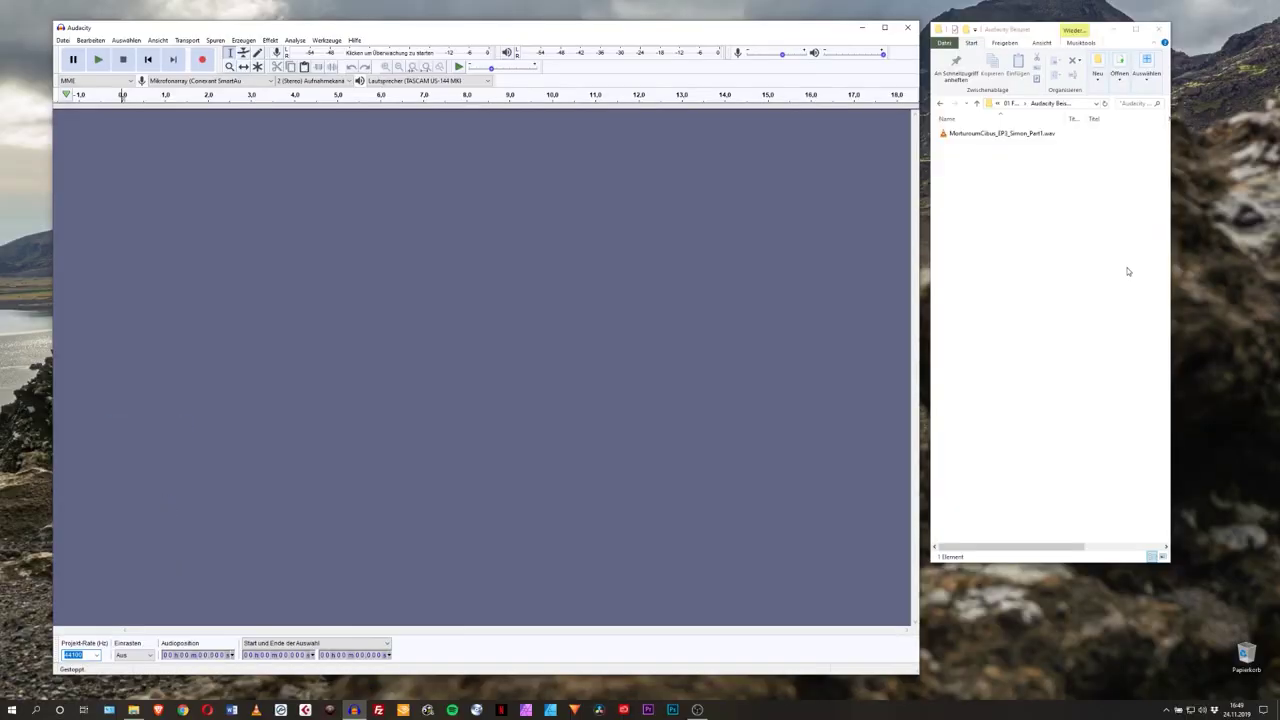
# - Import the Part1 WAV recording into Audacity, choosing to copy the files before editing (Dateien vor der Bearbeitung kopieren)
pyautogui.click(1128, 274)
pyautogui.moveTo(1022, 135); pyautogui.dragTo(556, 196)
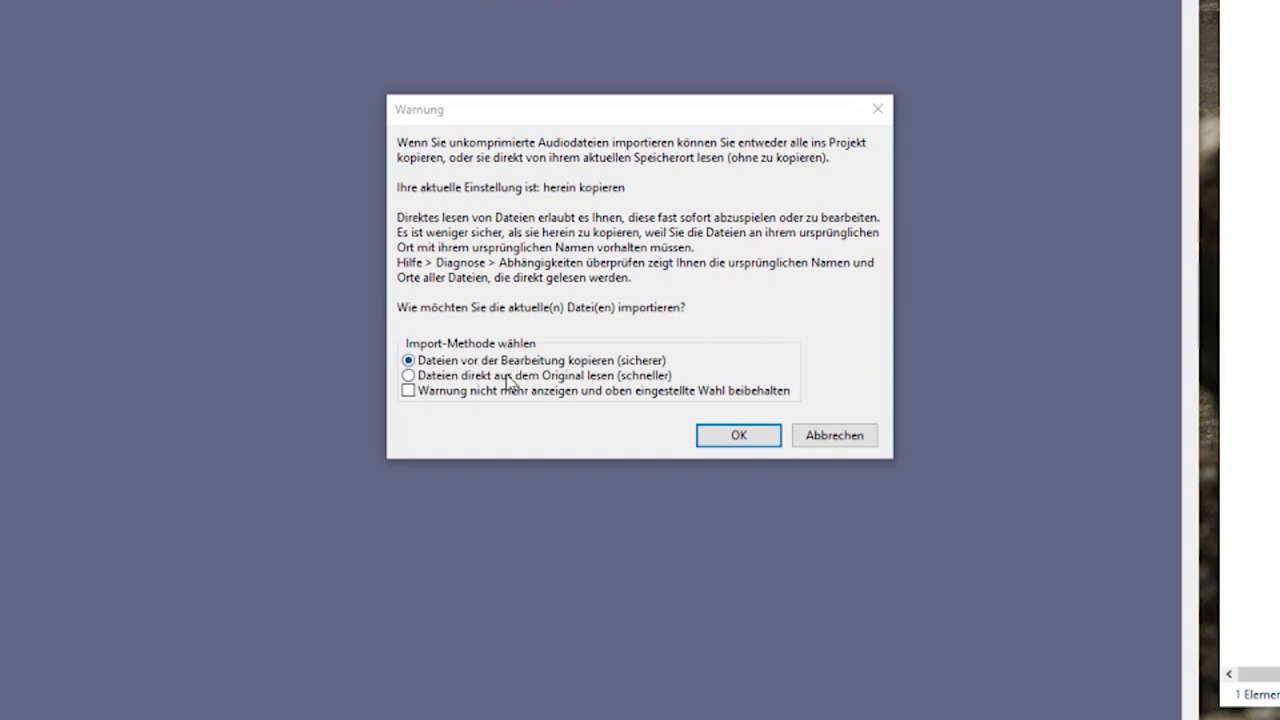
pyautogui.click(461, 378)
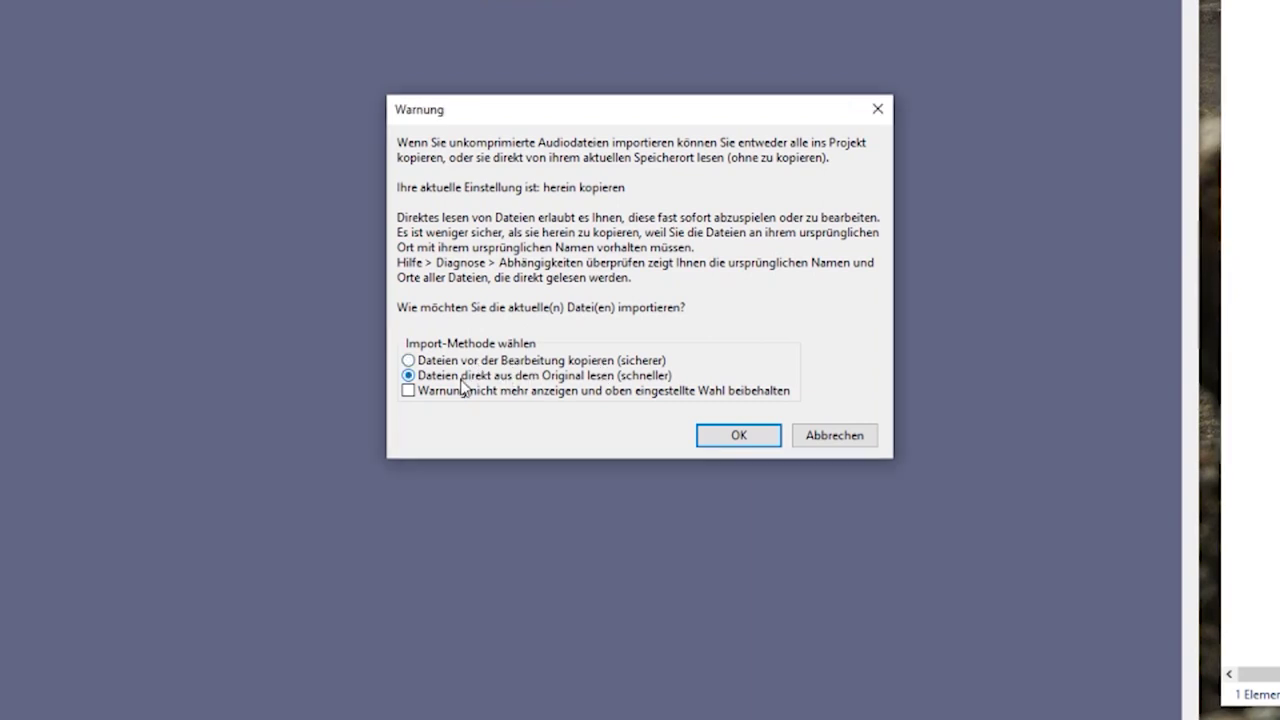
pyautogui.click(463, 363)
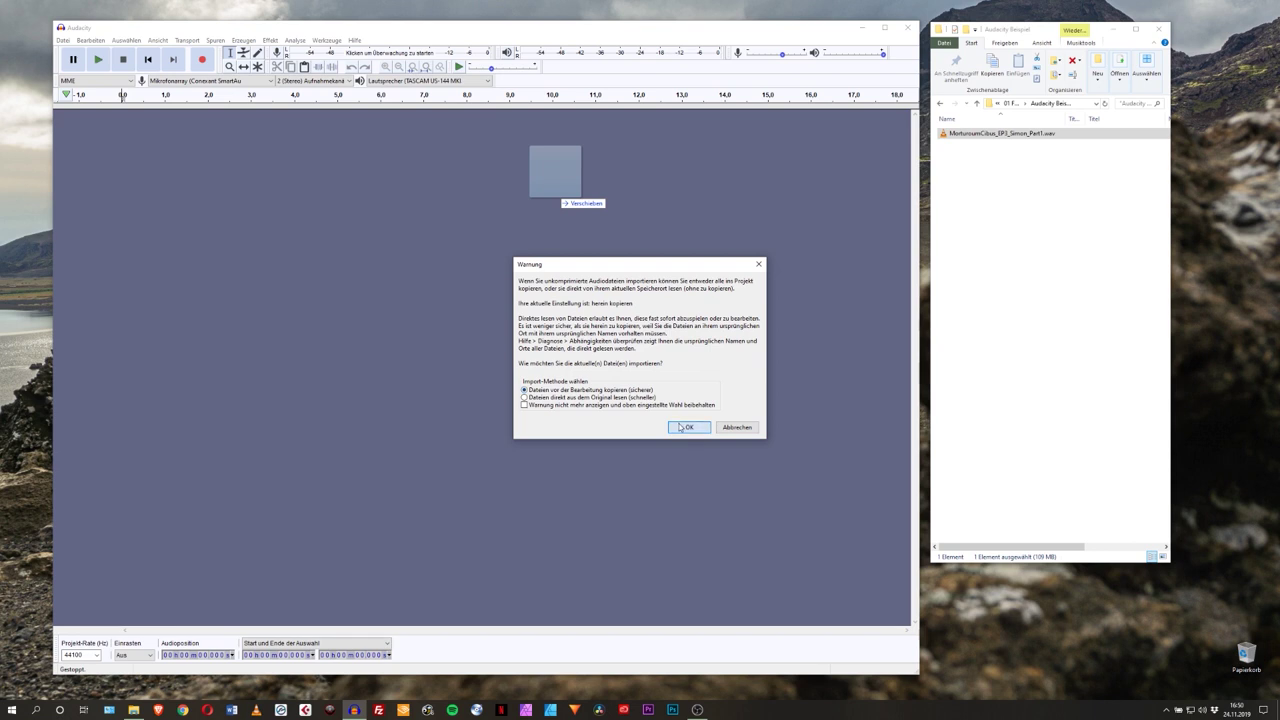
pyautogui.click(687, 427)
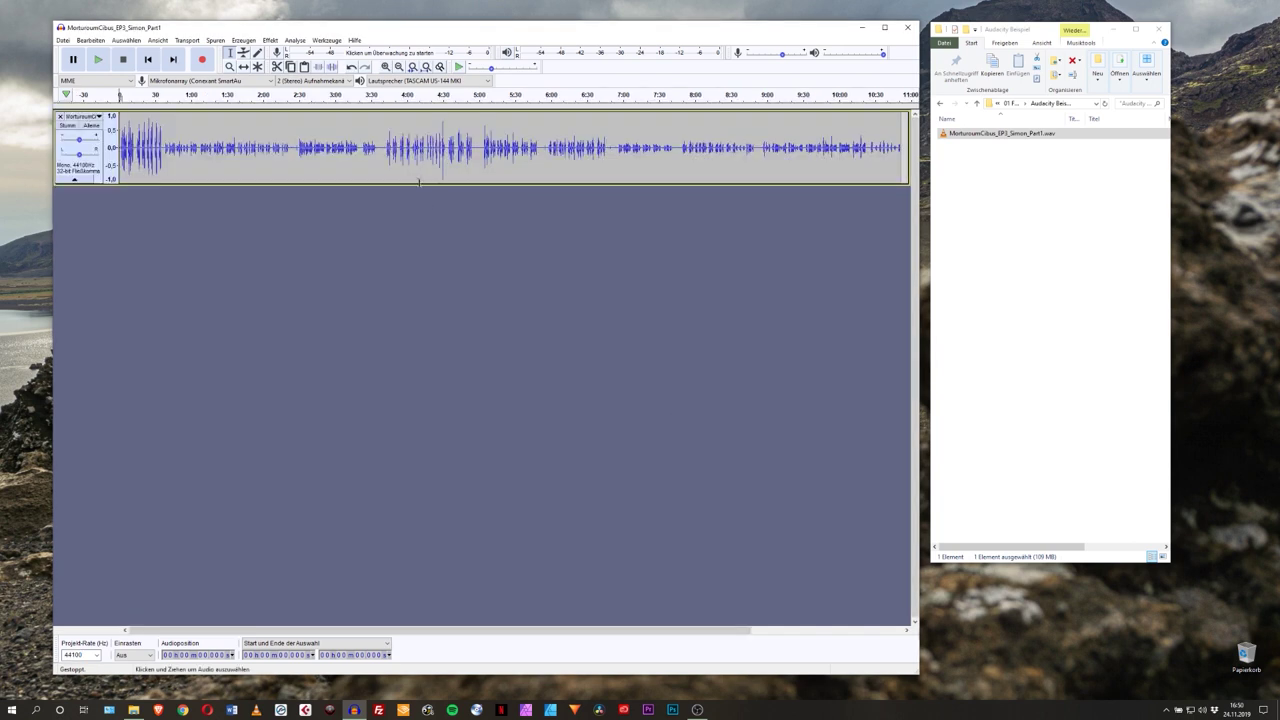
# - Increase the audio track's height and zoom in on the opening passages of the recording
pyautogui.moveTo(418, 183); pyautogui.dragTo(417, 233)
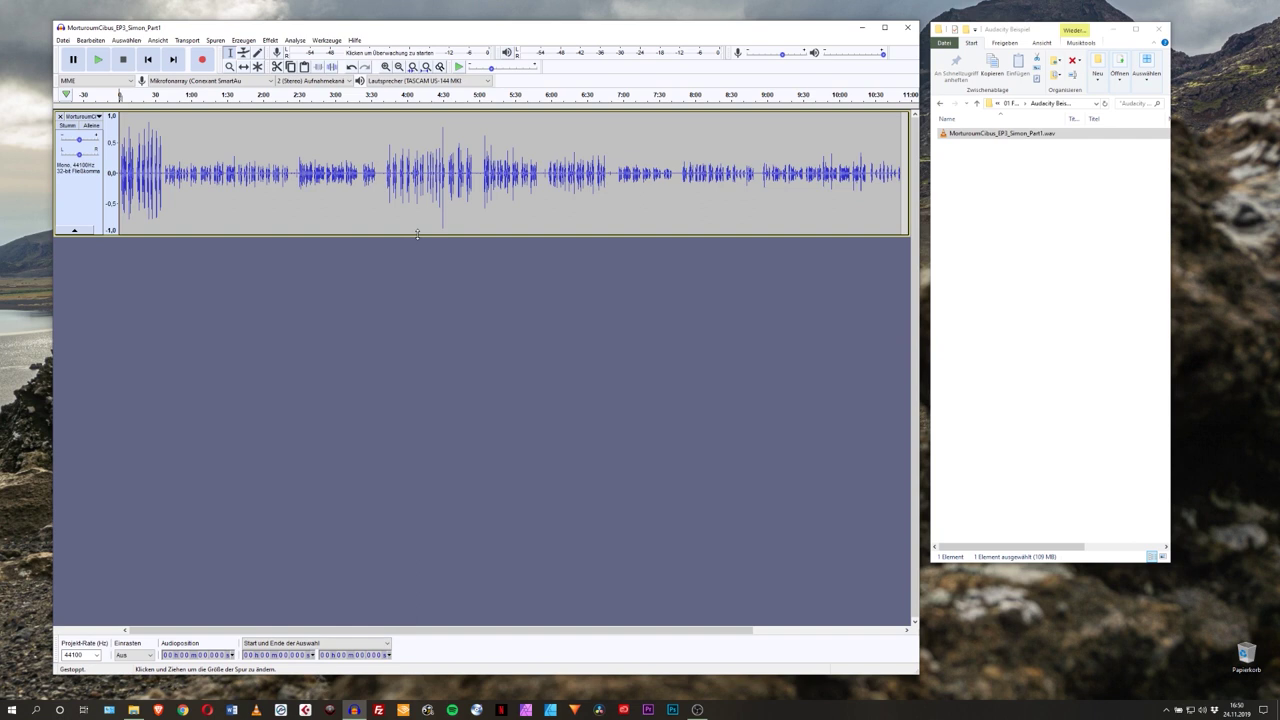
pyautogui.click(156, 140)
pyautogui.click(229, 66)
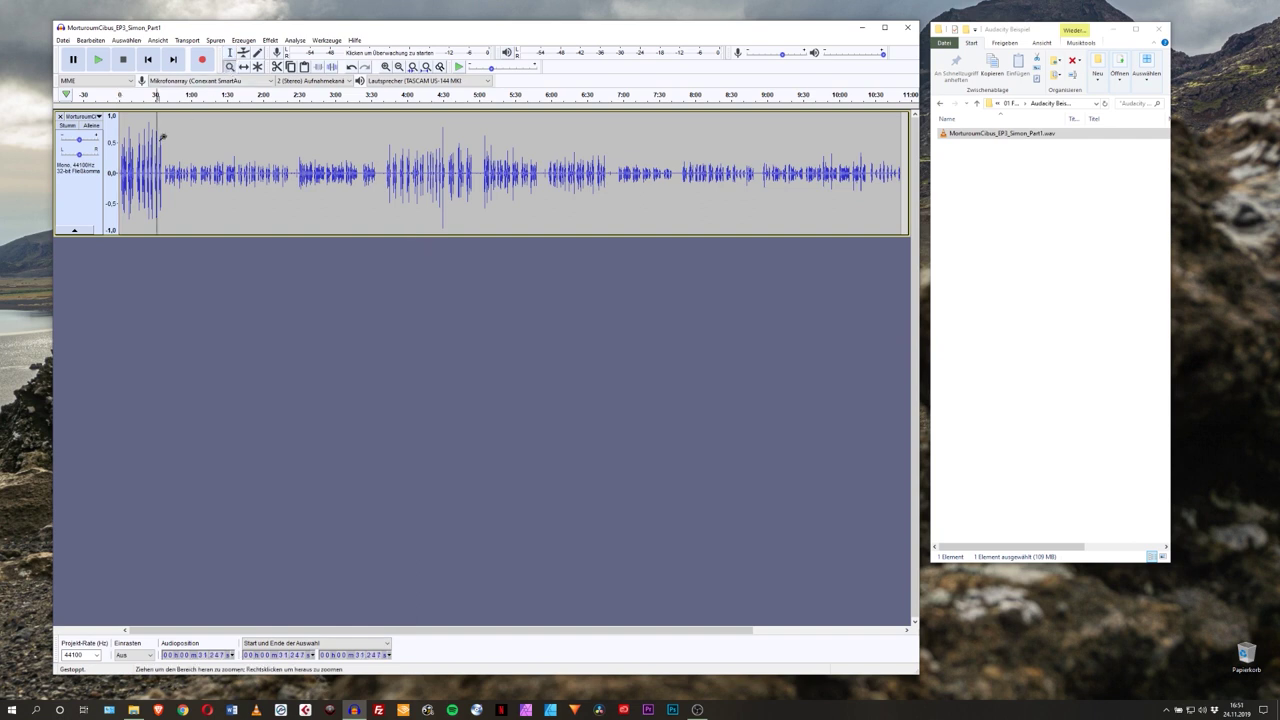
pyautogui.click(158, 142)
pyautogui.click(158, 142)
pyautogui.moveTo(199, 630); pyautogui.dragTo(164, 630)
pyautogui.moveTo(213, 234); pyautogui.dragTo(213, 287)
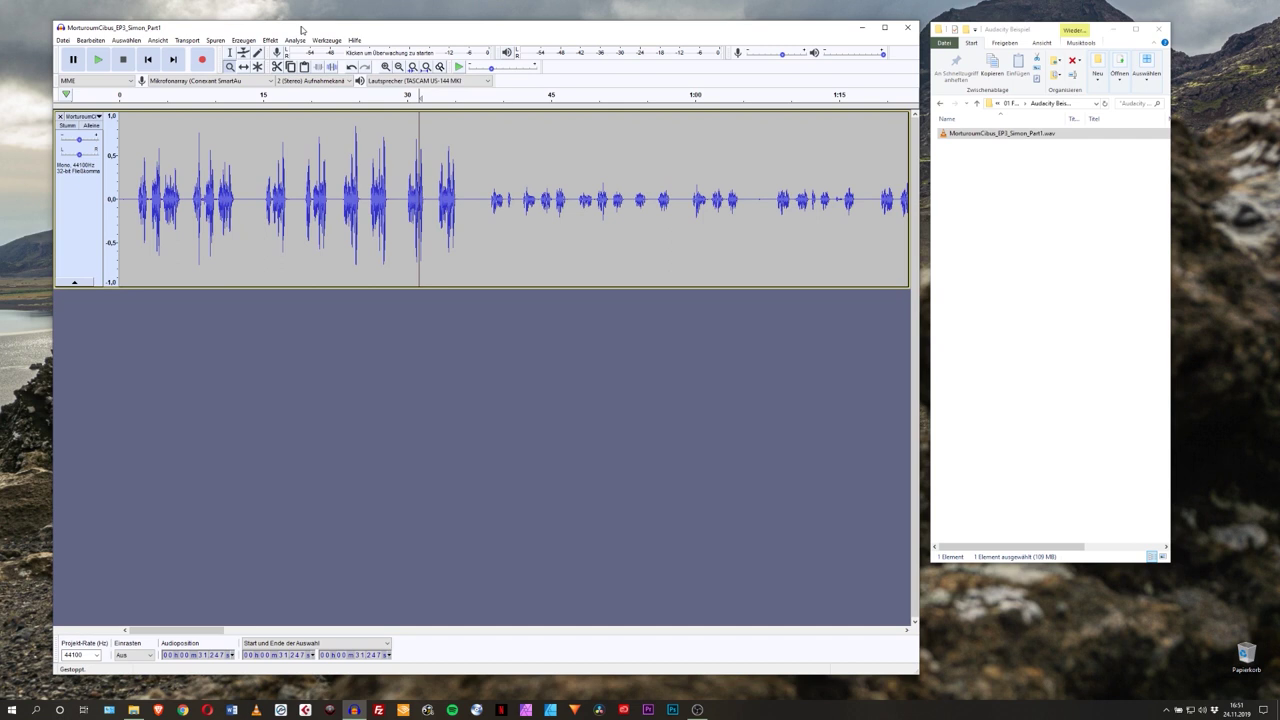
# - Add a new label track (Textspur) below the audio track and increase its height
pyautogui.click(216, 40)
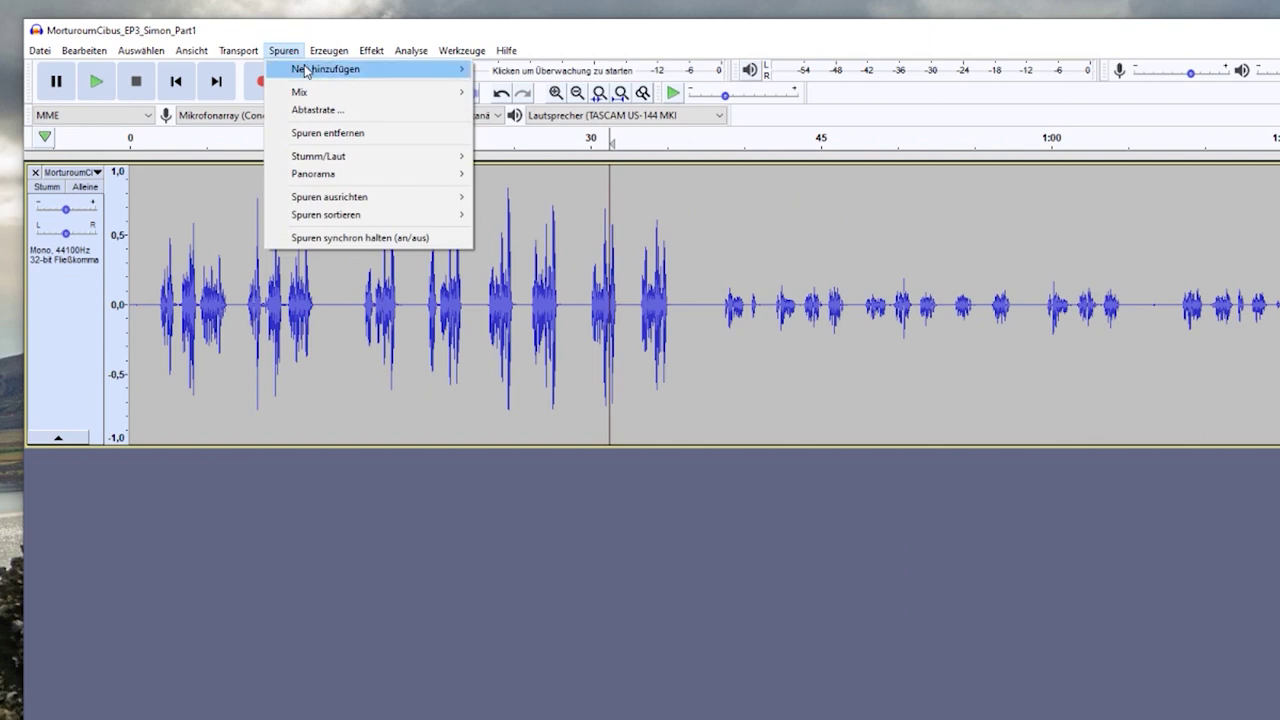
pyautogui.moveTo(308, 70)
pyautogui.click(512, 104)
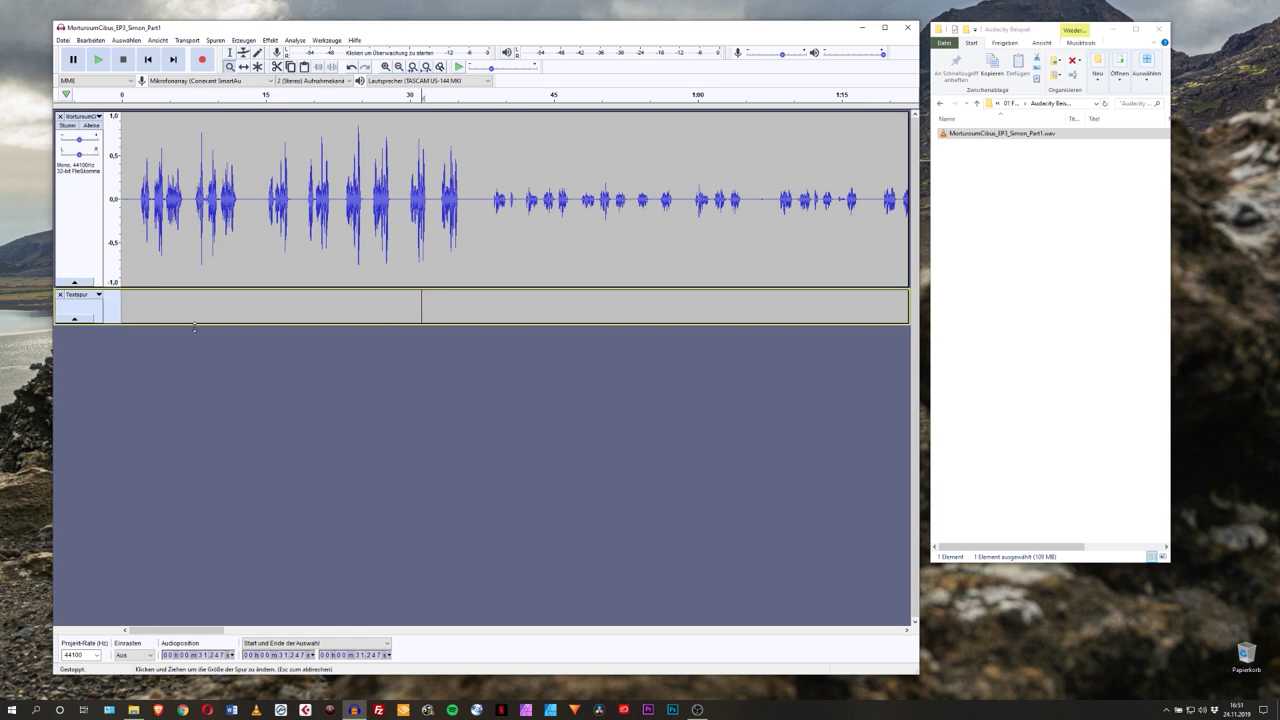
pyautogui.moveTo(68, 323); pyautogui.dragTo(68, 382)
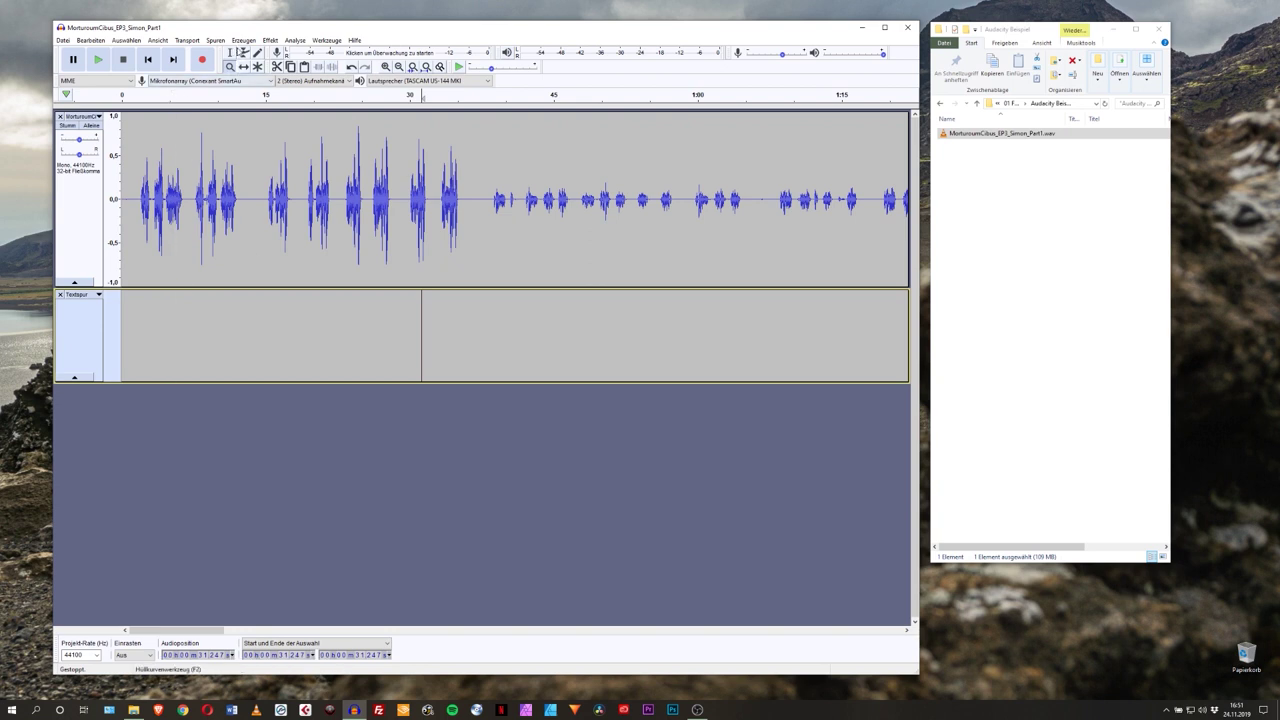
# - Select the first spoken passage, about 1.4 to 6.9 s, and add a label at the selection
pyautogui.click(229, 52)
pyautogui.moveTo(134, 194); pyautogui.dragTo(187, 195)
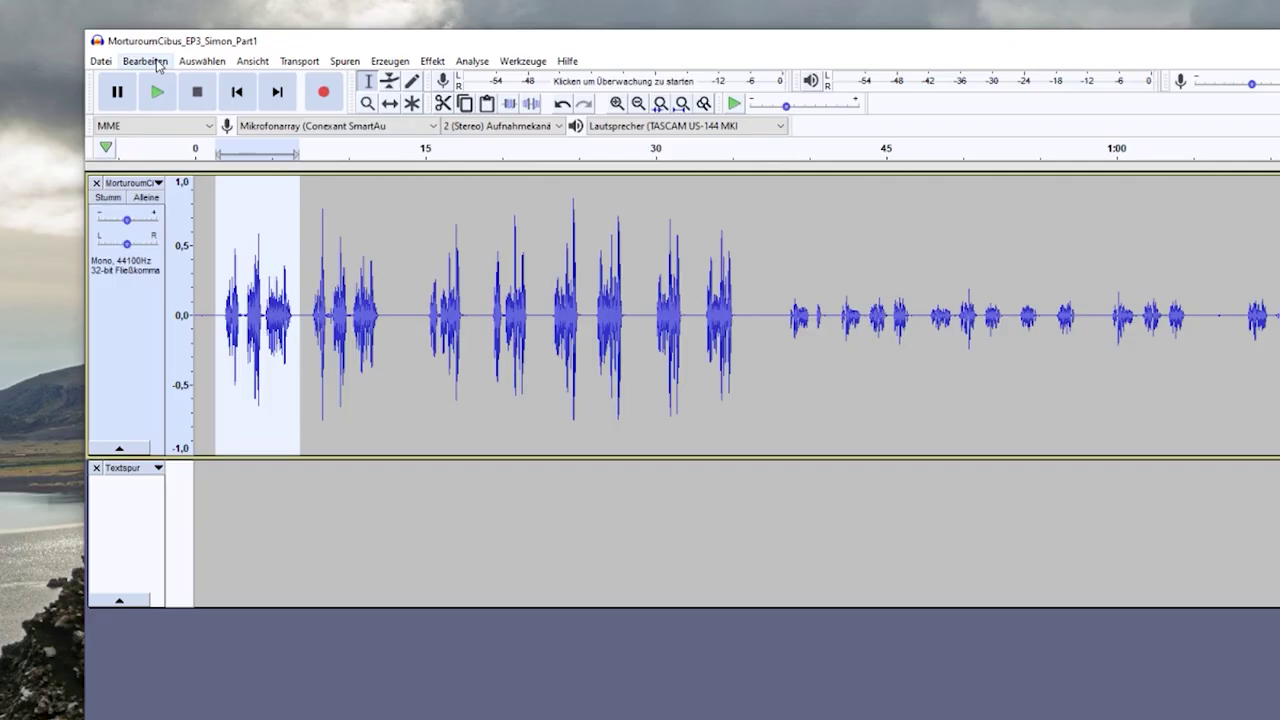
pyautogui.click(97, 41)
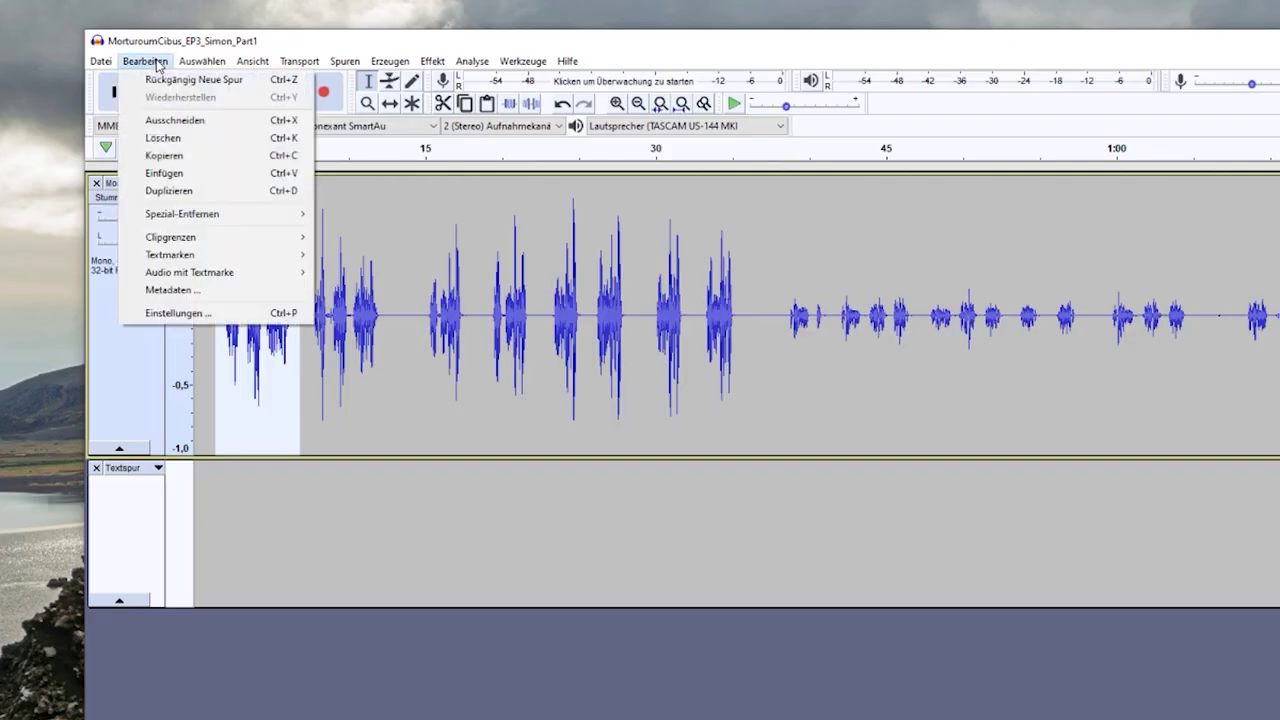
pyautogui.moveTo(164, 258)
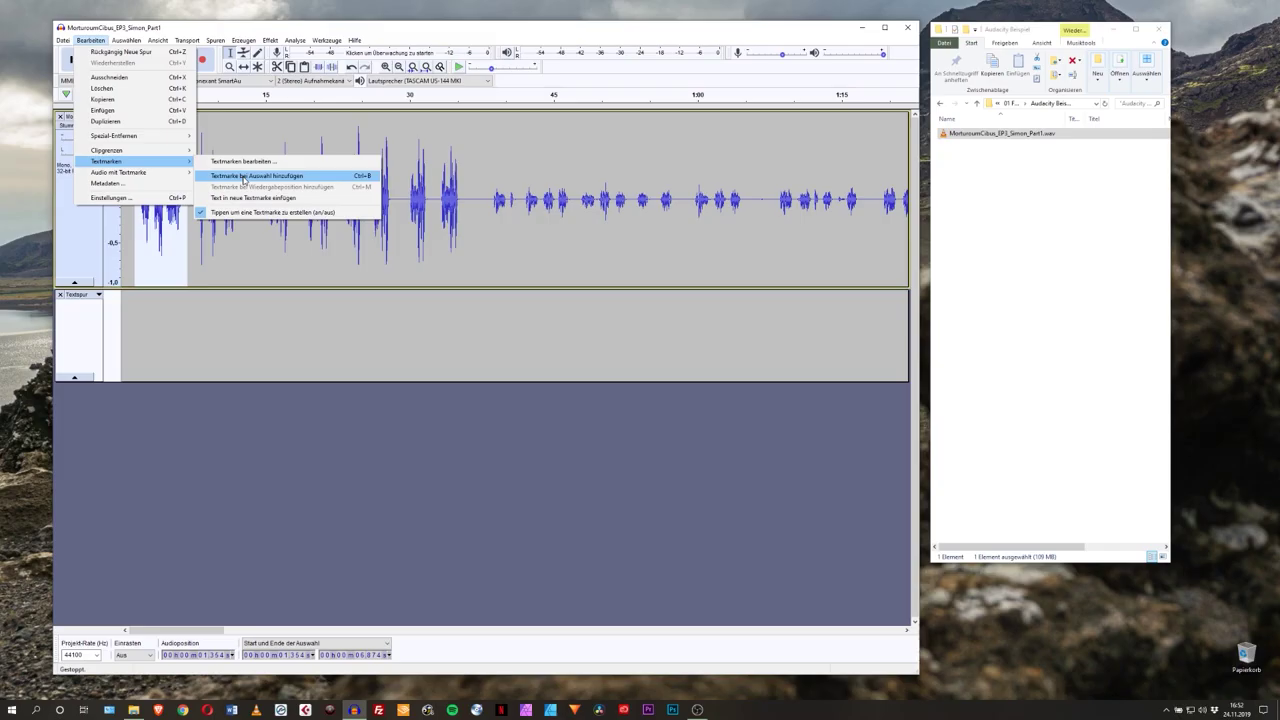
pyautogui.click(243, 177)
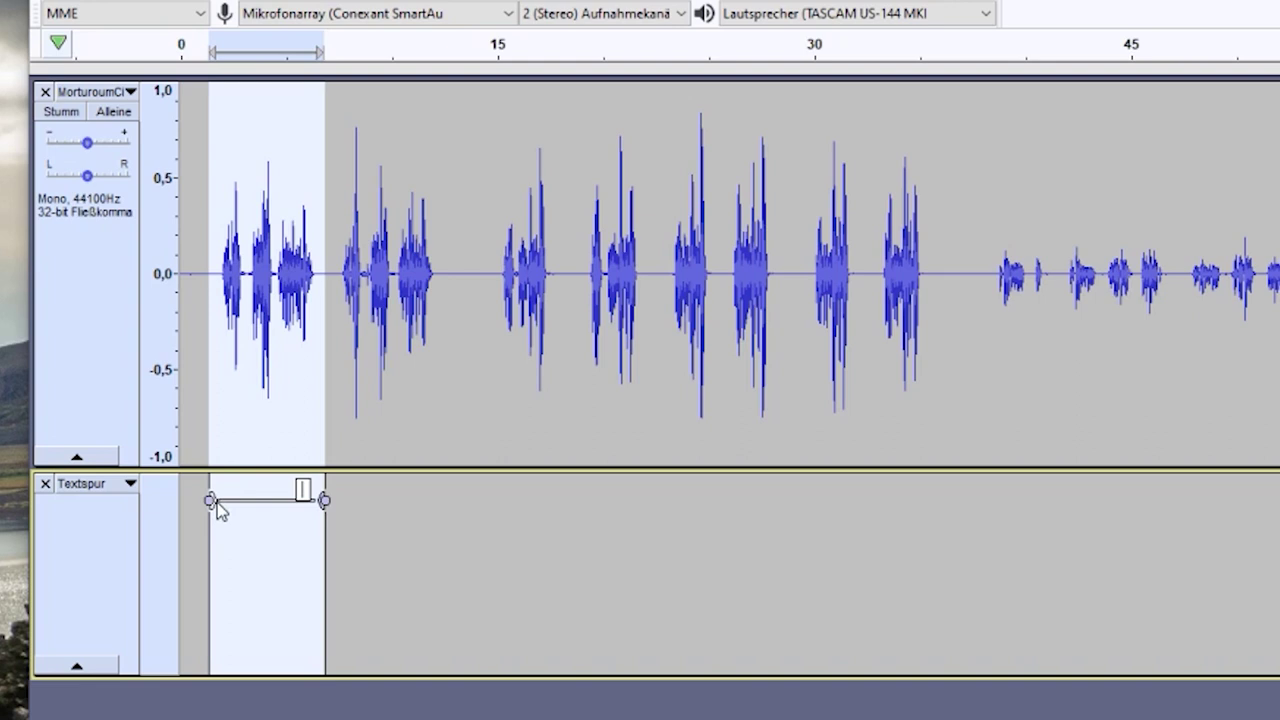
# - Fine-tune the start and end boundaries of the new label around the first passage
pyautogui.moveTo(219, 508)
pyautogui.mouseDown()
pyautogui.moveTo(195, 508)
pyautogui.moveTo(218, 510)
pyautogui.mouseUp()
pyautogui.moveTo(322, 505); pyautogui.dragTo(321, 510)
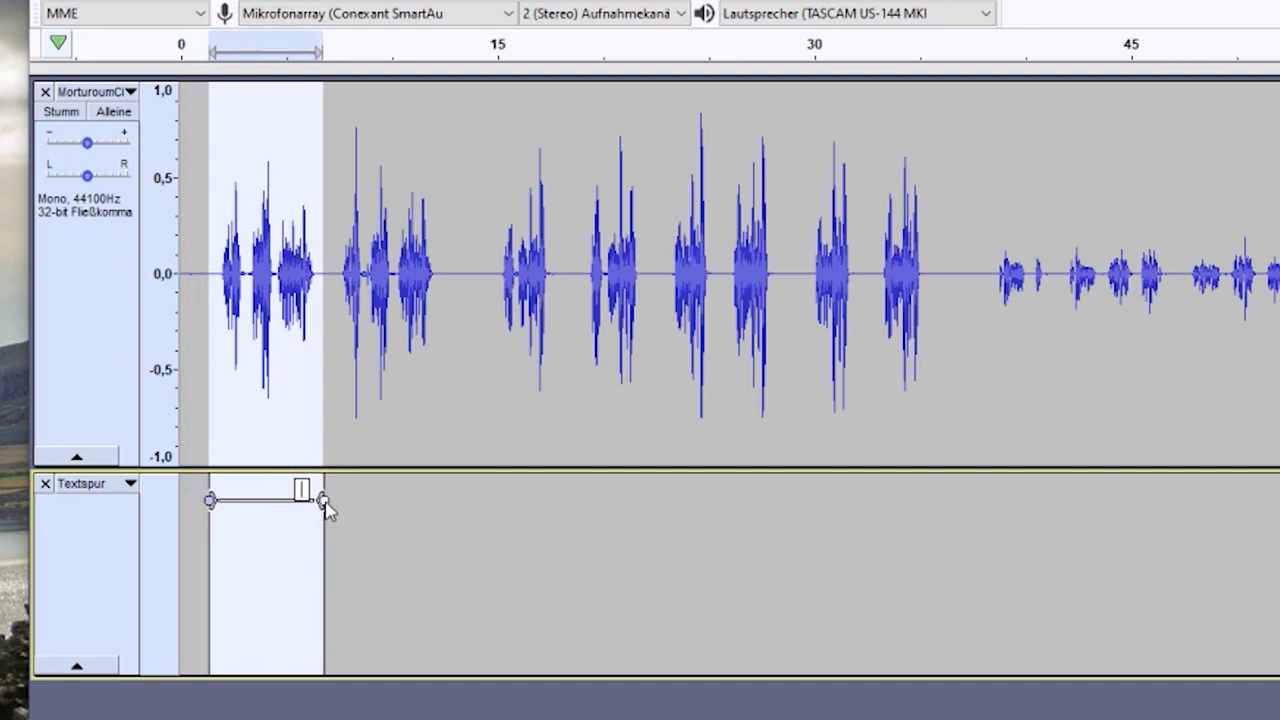
pyautogui.moveTo(328, 508)
pyautogui.mouseDown()
pyautogui.moveTo(448, 508)
pyautogui.moveTo(324, 503)
pyautogui.mouseUp()
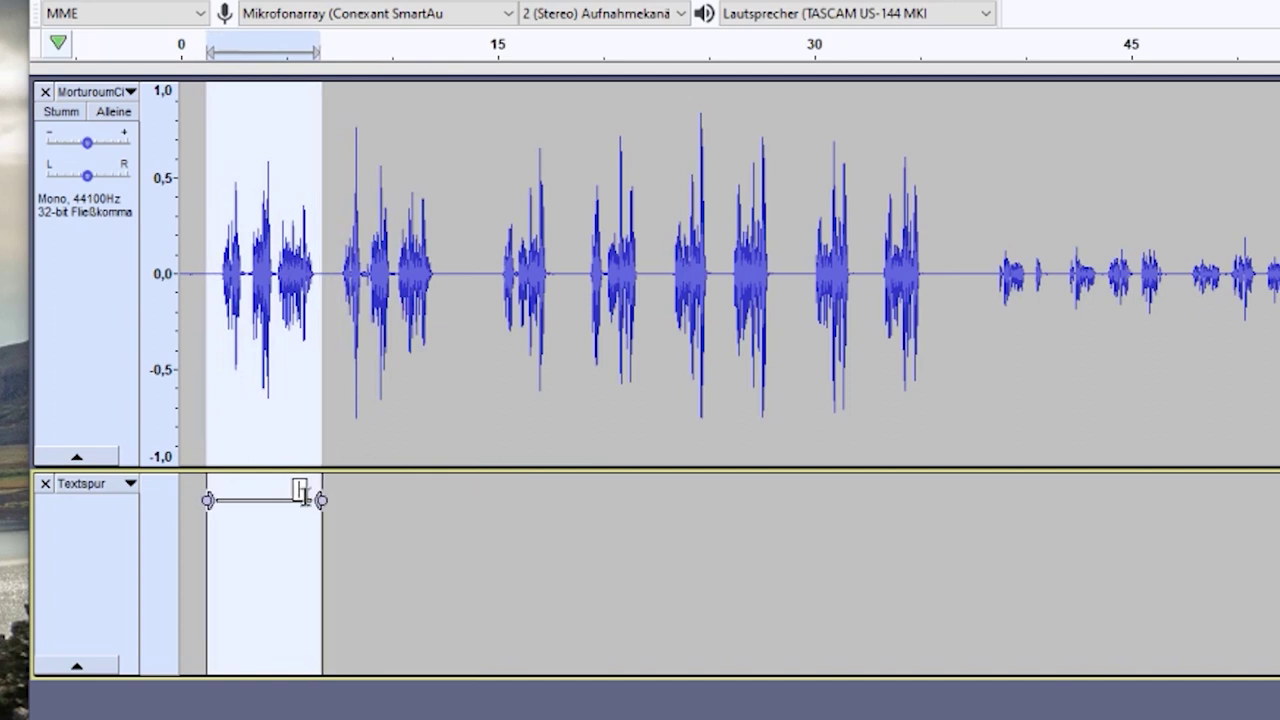
# - Name the first label with the role name followed by "(01-001)"
pyautogui.write('Simon')
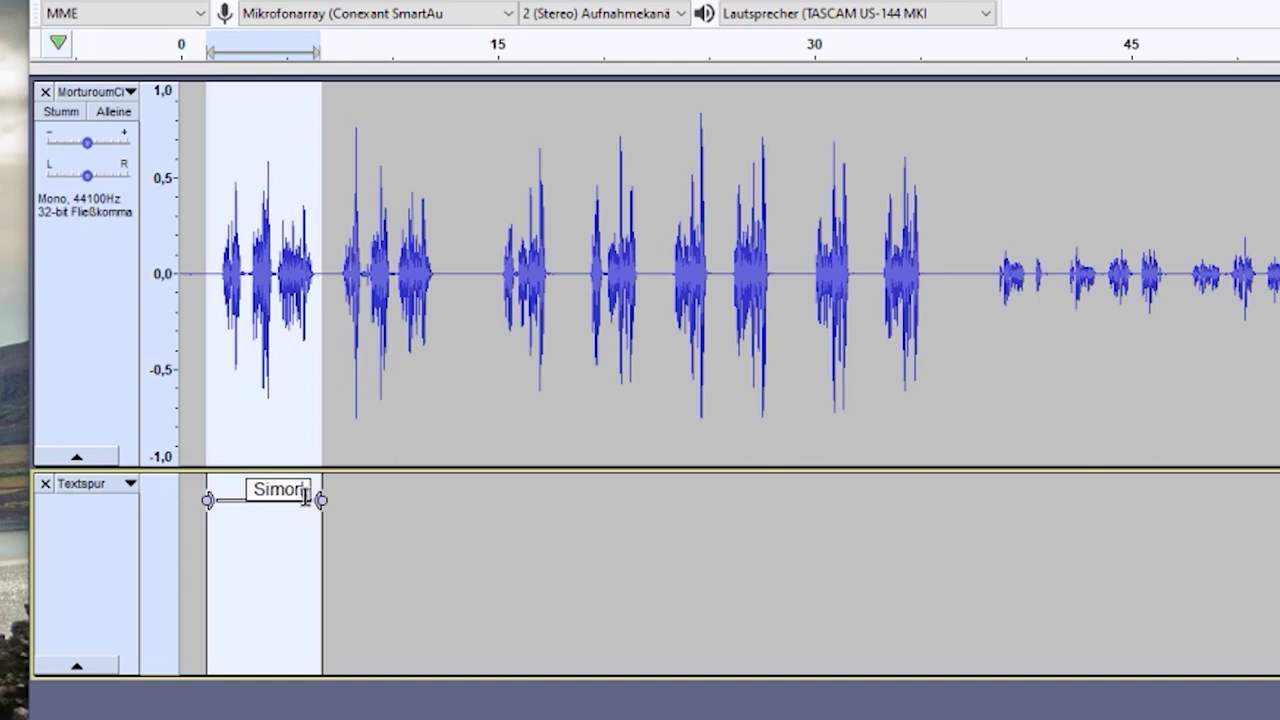
pyautogui.write(' t')
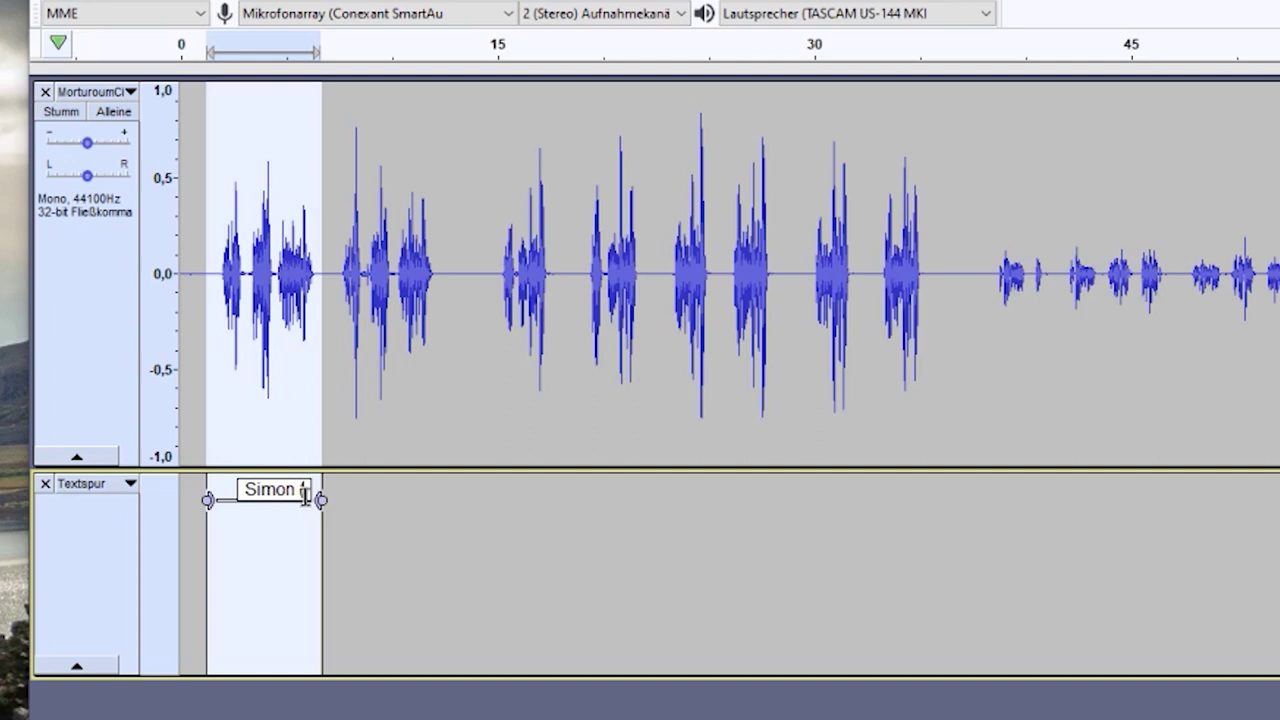
pyautogui.write('01')
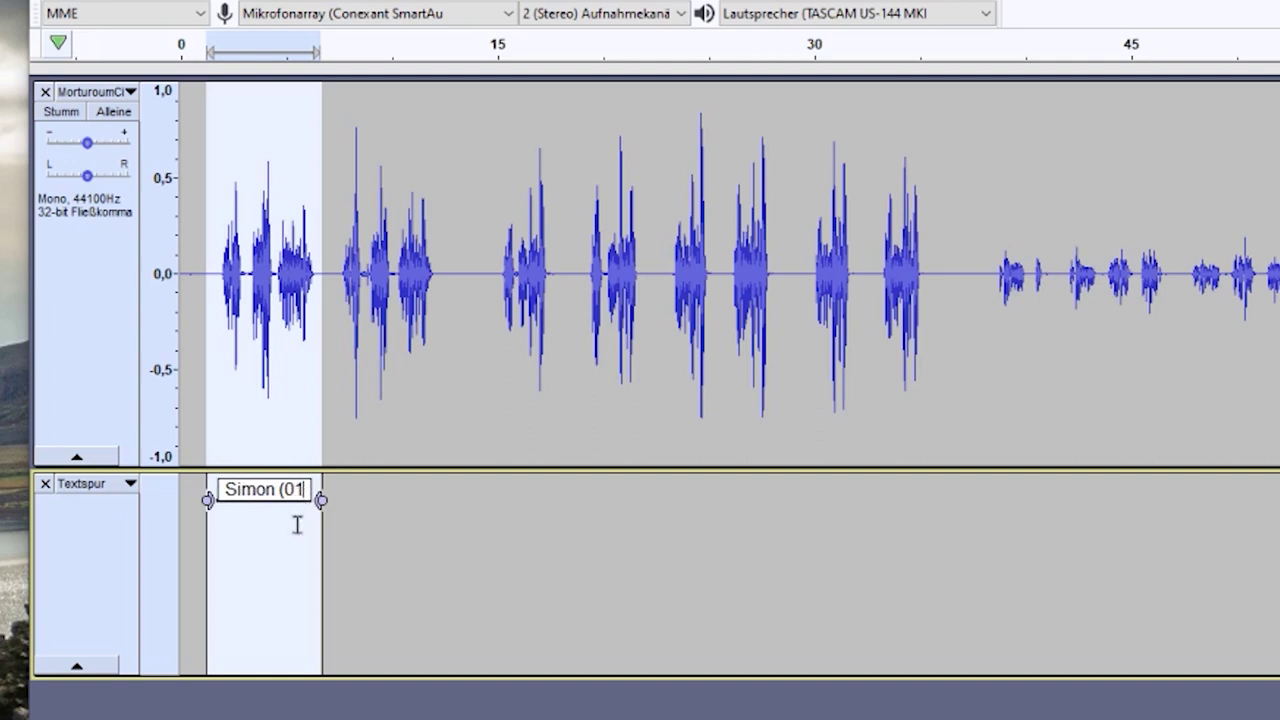
pyautogui.write(':')
pyautogui.write('00')
pyautogui.write('1')
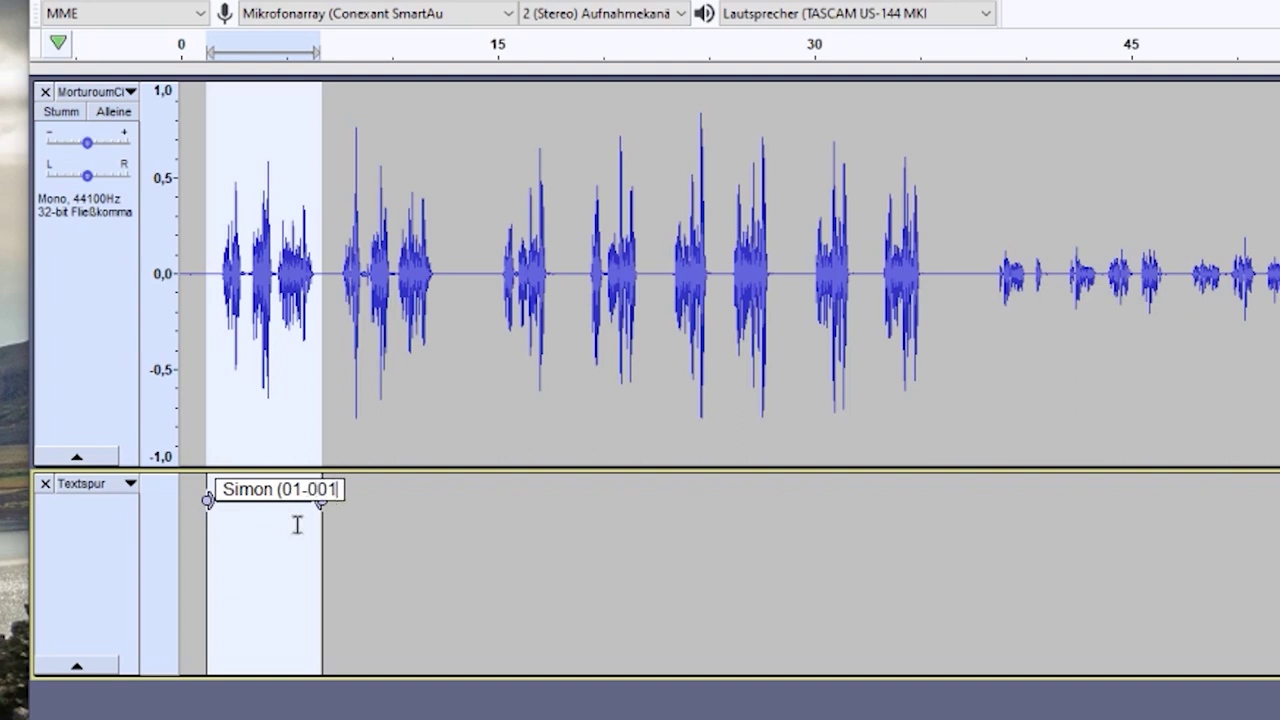
pyautogui.write(')')
# - Select the passage from about 15 to 18 s and label it with the role name followed by "(01-002)"
pyautogui.click(496, 272)
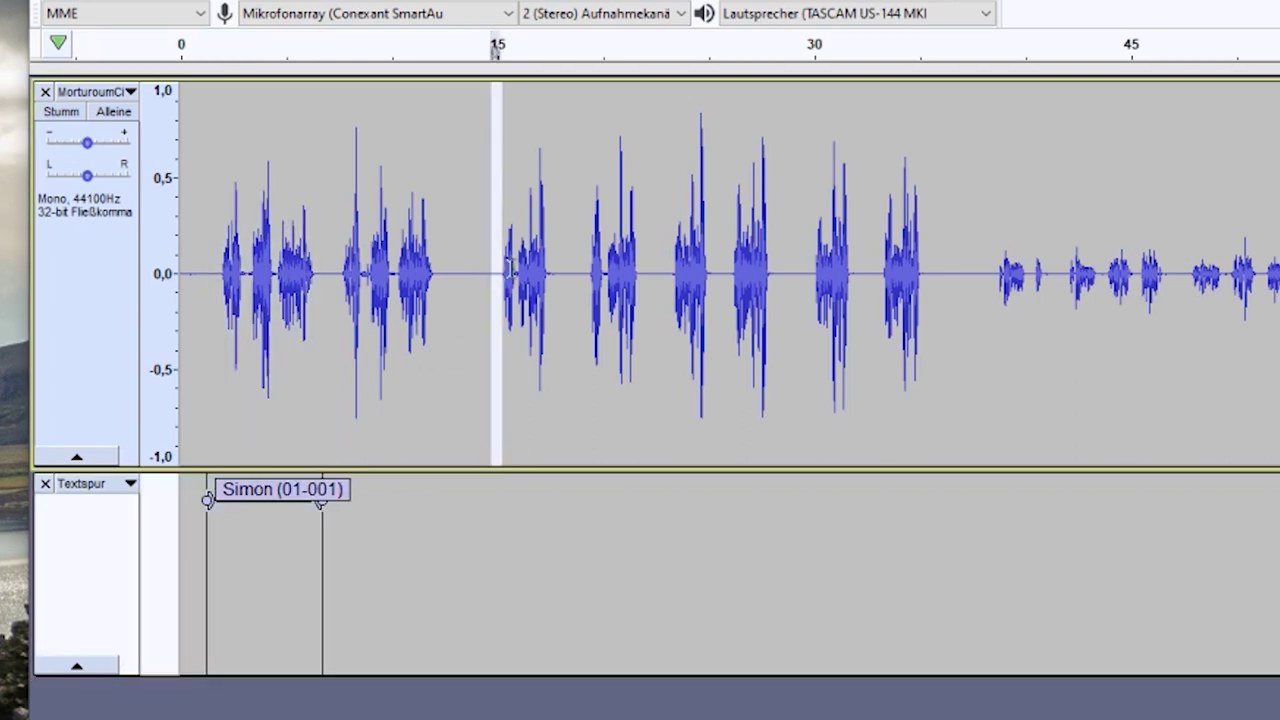
pyautogui.moveTo(507, 268); pyautogui.dragTo(566, 274)
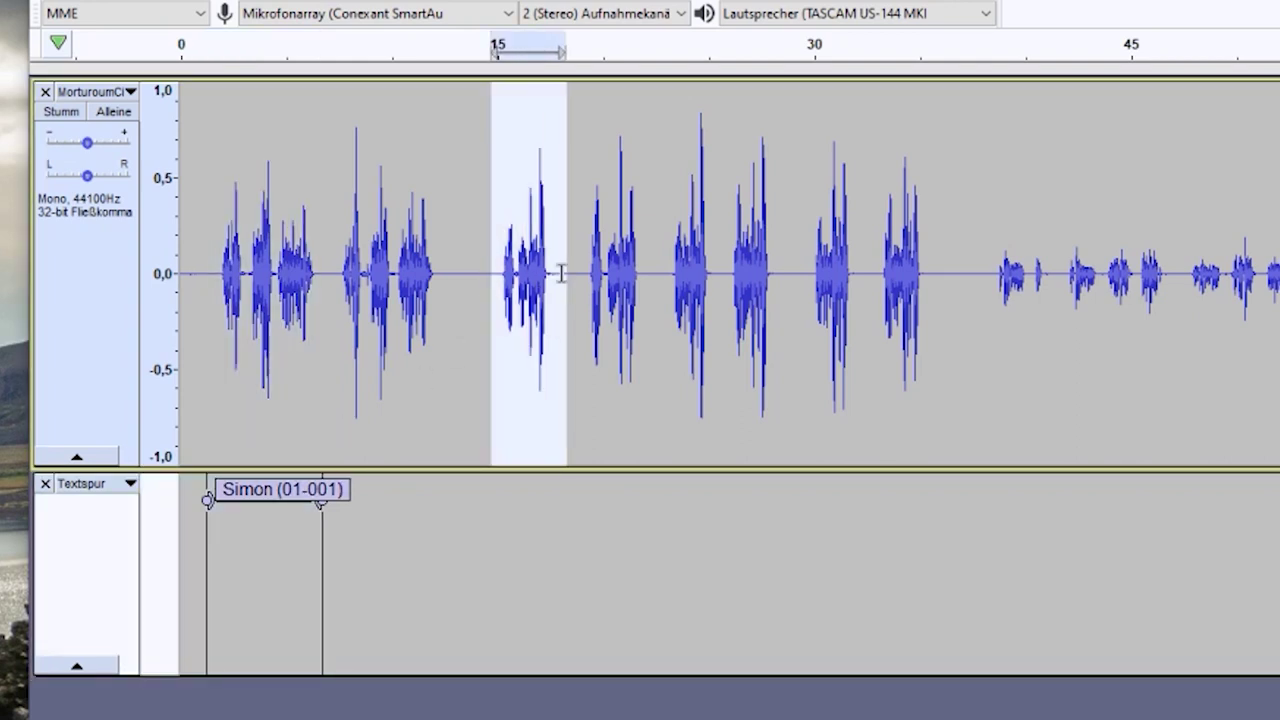
pyautogui.hotkey('ctrl', 'b')
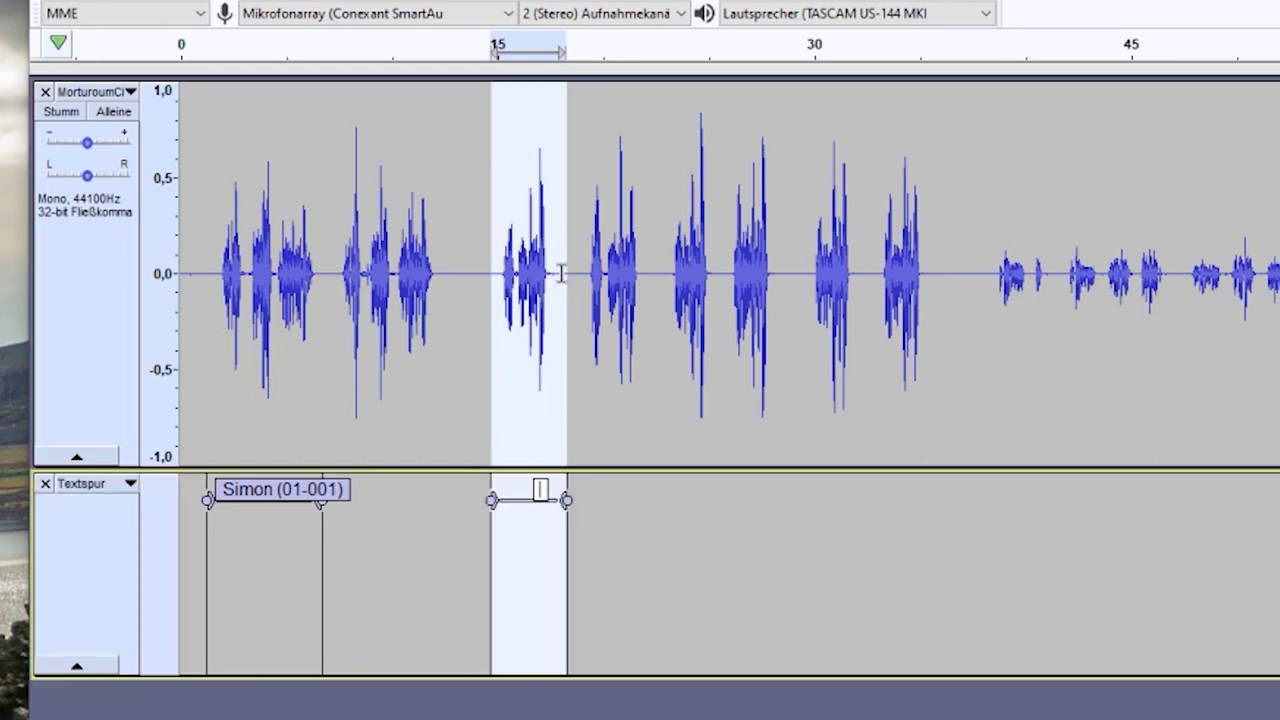
pyautogui.write('Simon')
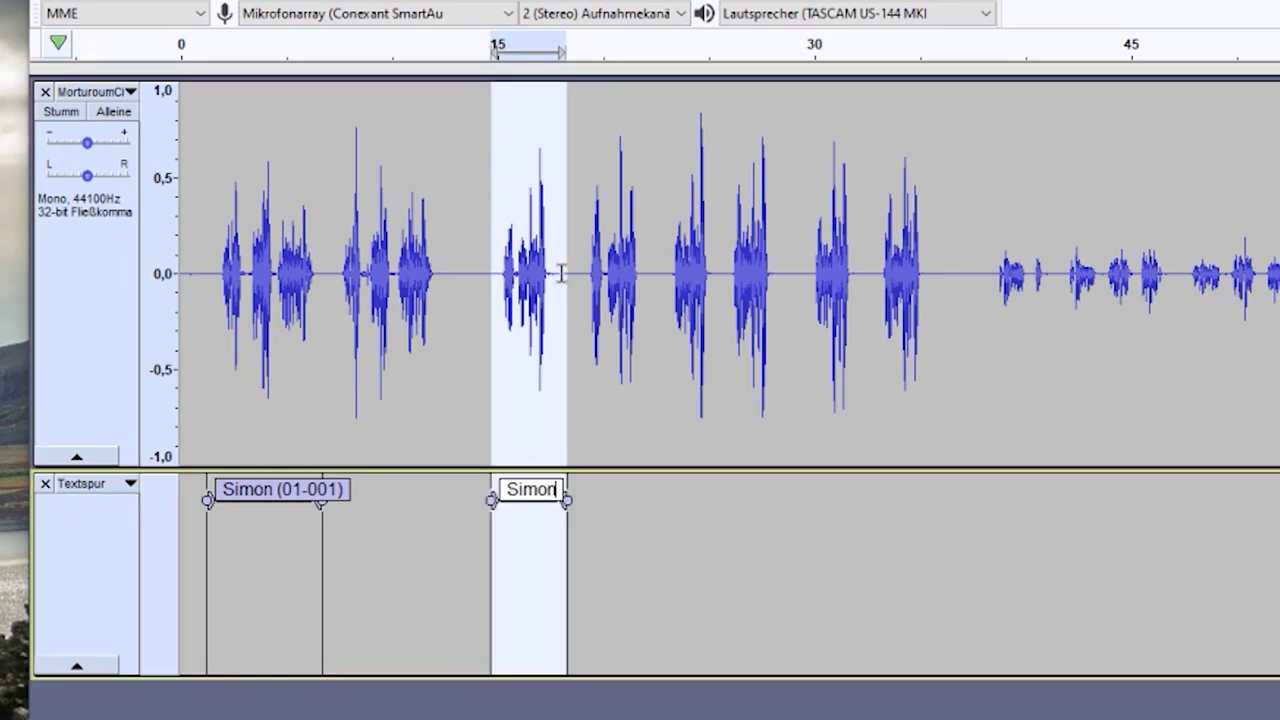
pyautogui.write(' (01-0')
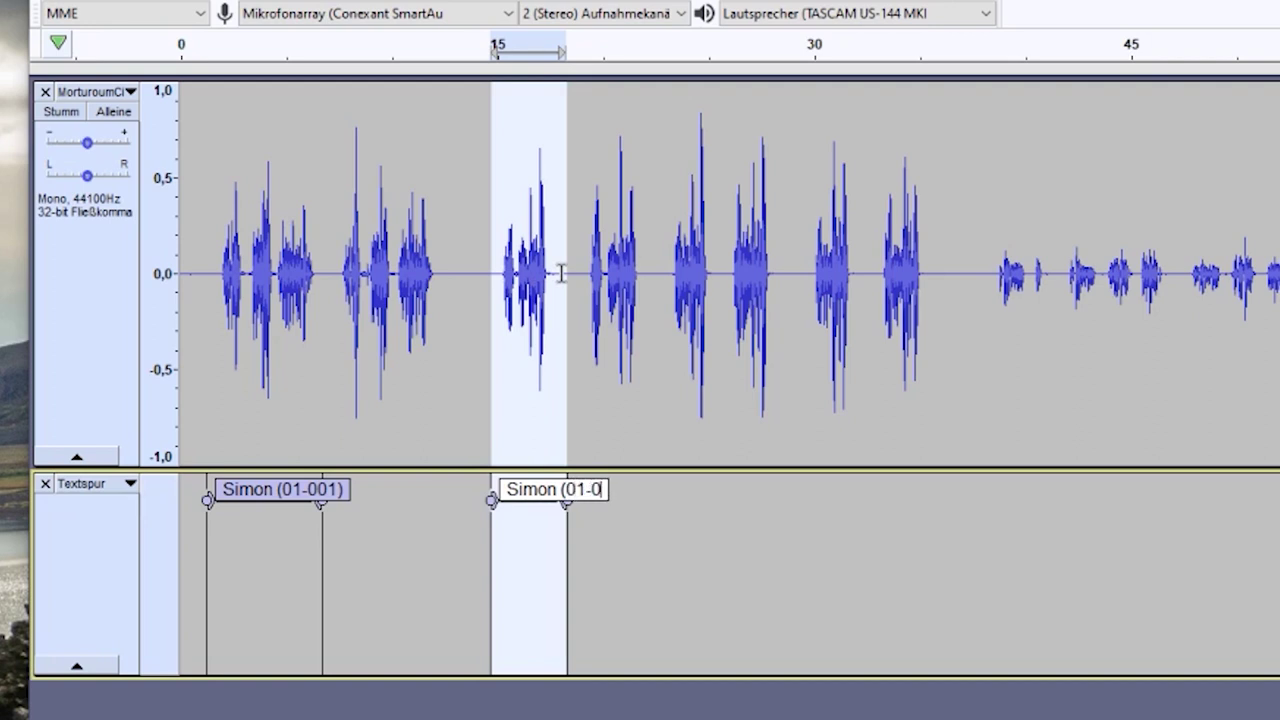
pyautogui.write('02)')
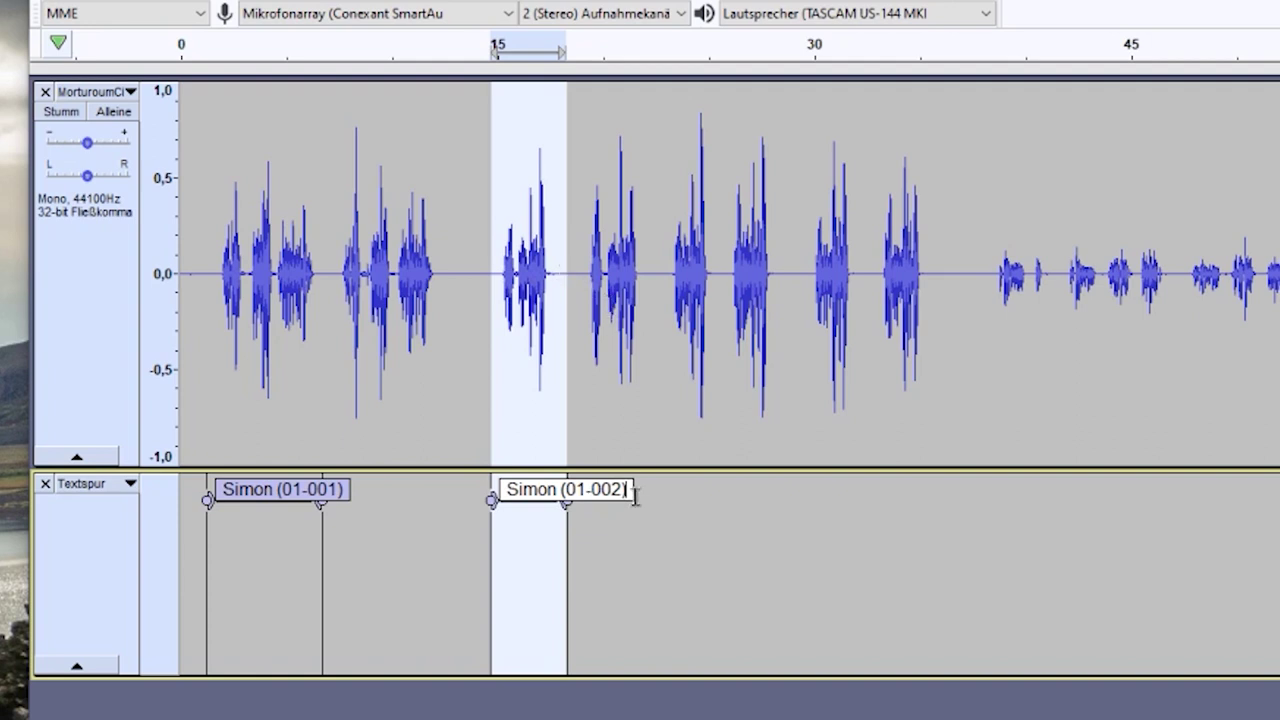
# - Copy the second label's full text for reuse and append "A" to that label
pyautogui.moveTo(628, 489); pyautogui.dragTo(501, 487)
pyautogui.hotkey('ctrl', 'c')
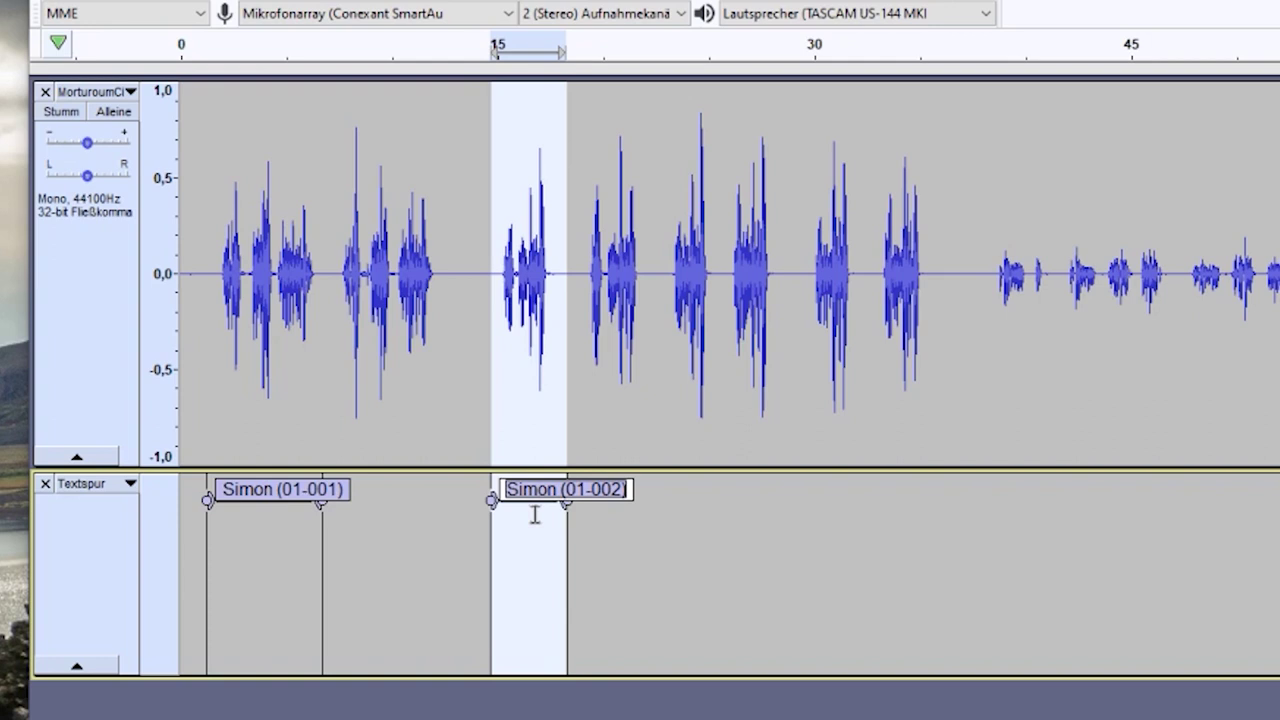
pyautogui.click(627, 490)
pyautogui.write('A')
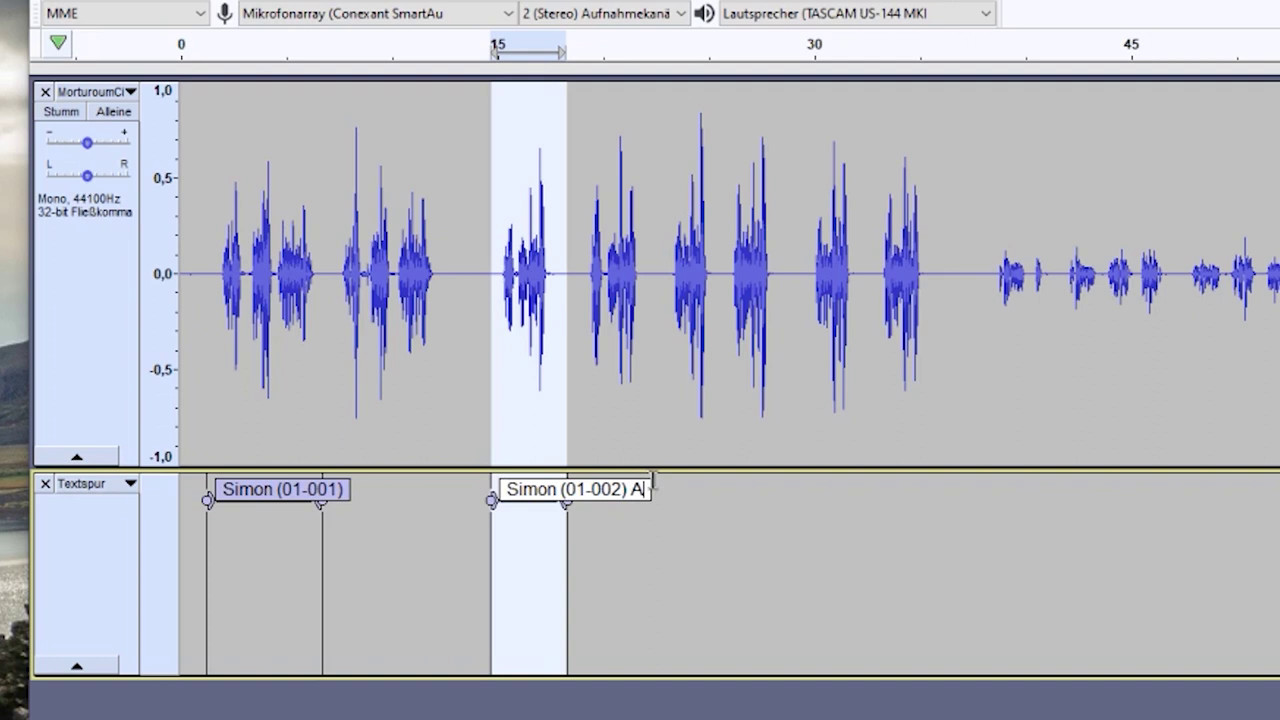
# - Select the passage from about 22.9 to 25.5 s and label it with the copied text followed by "B"
pyautogui.moveTo(663, 253); pyautogui.dragTo(718, 258)
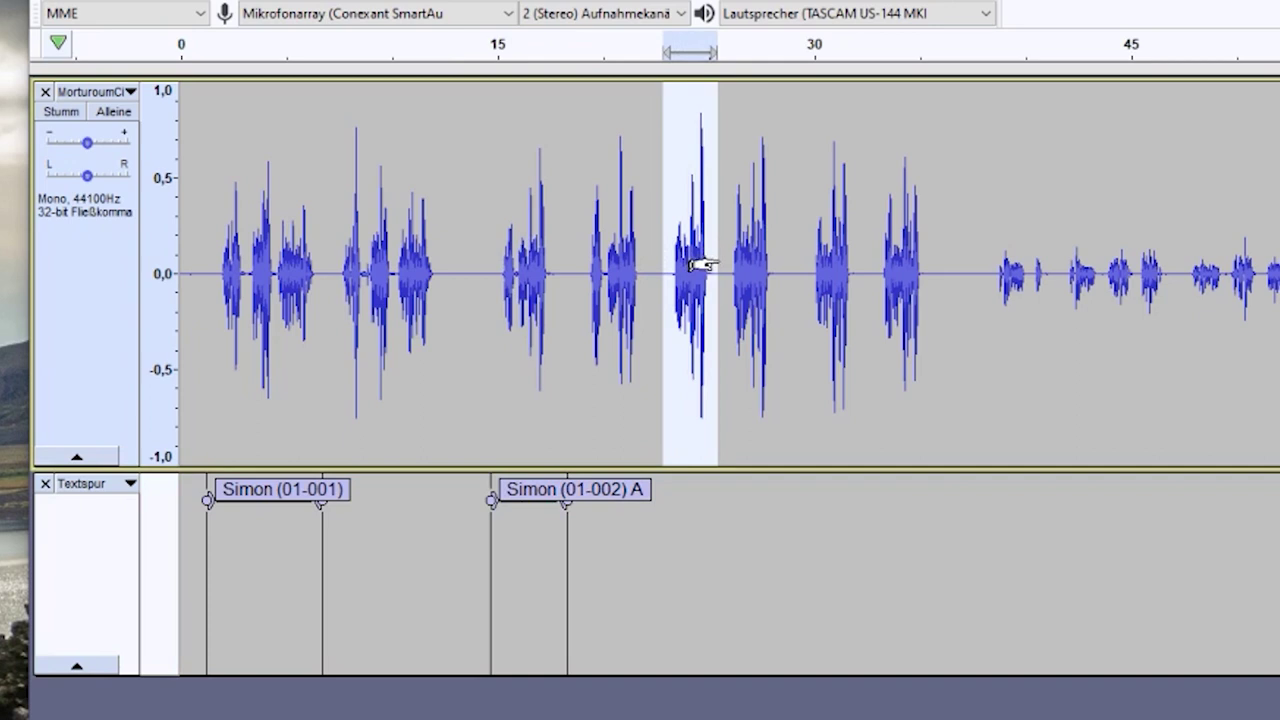
pyautogui.hotkey('ctrl', 'b')
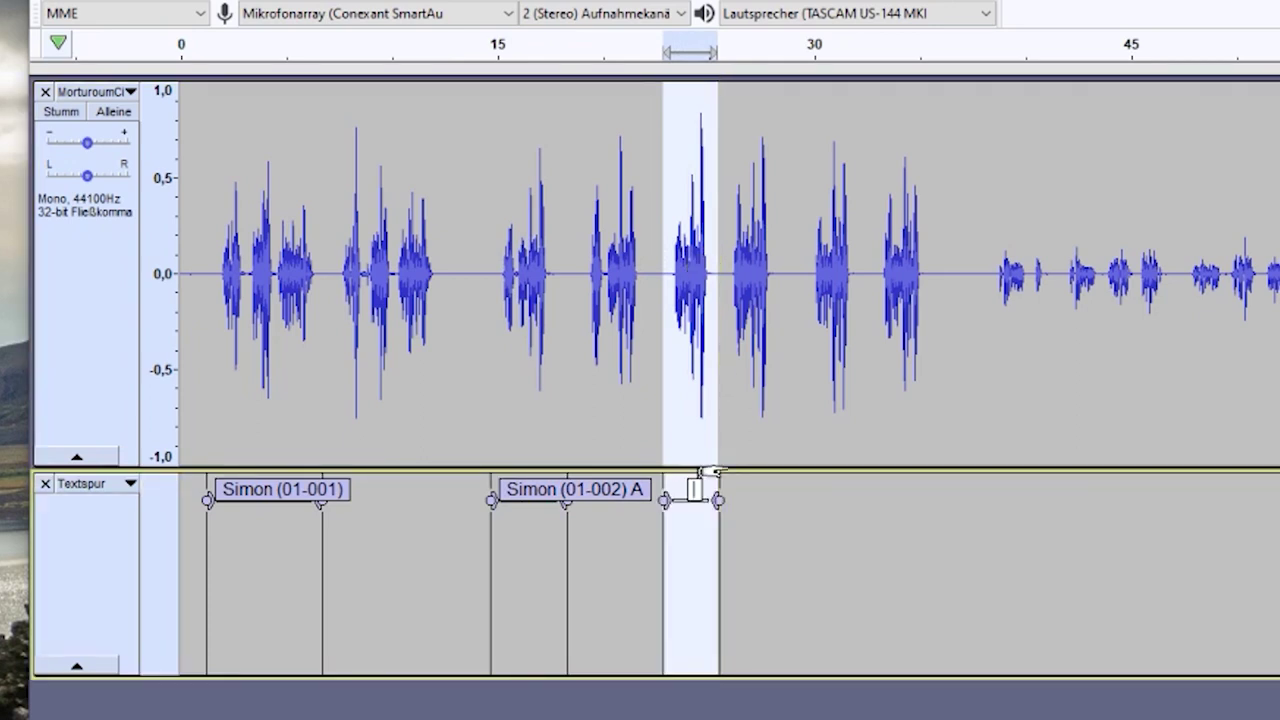
pyautogui.hotkey('ctrl', 'v')
pyautogui.write('B')
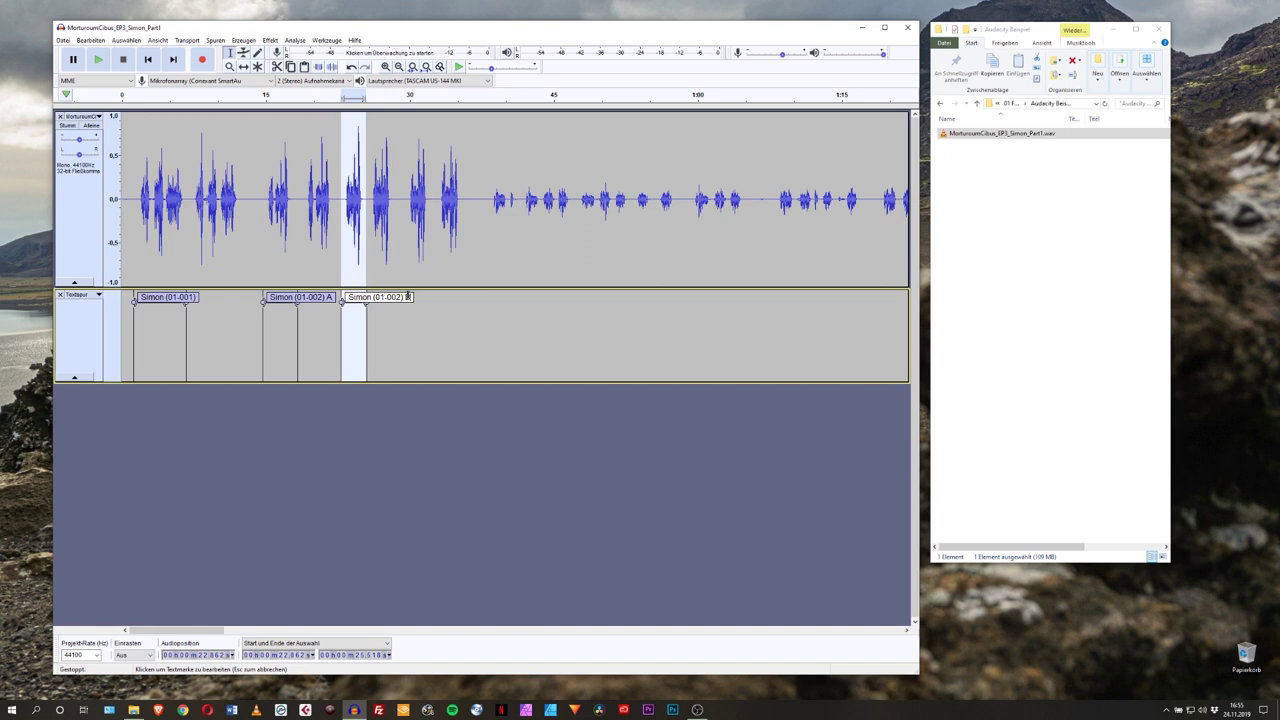
# - Label the passage from about 38.2 to 47.1 s by pasting the copied text and changing its number to "(01-003)"
pyautogui.moveTo(488, 198); pyautogui.dragTo(572, 201)
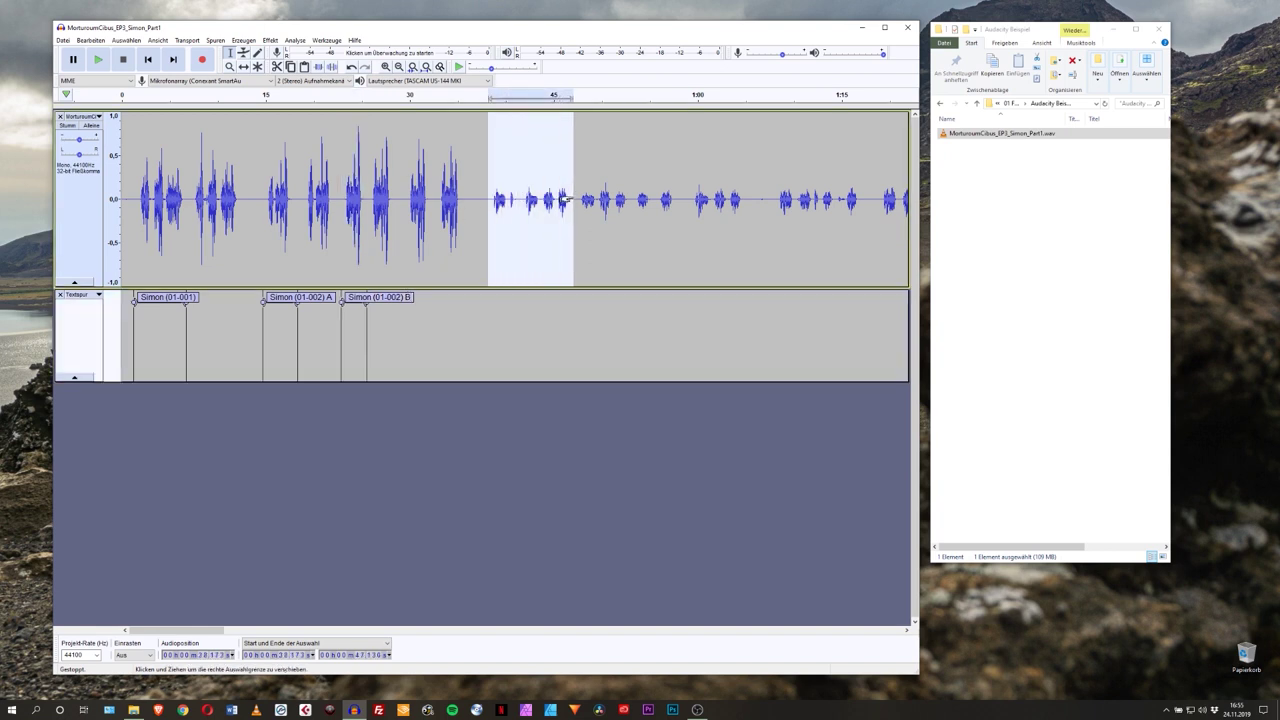
pyautogui.hotkey('ctrl', 'b')
pyautogui.hotkey('ctrl', 'v')
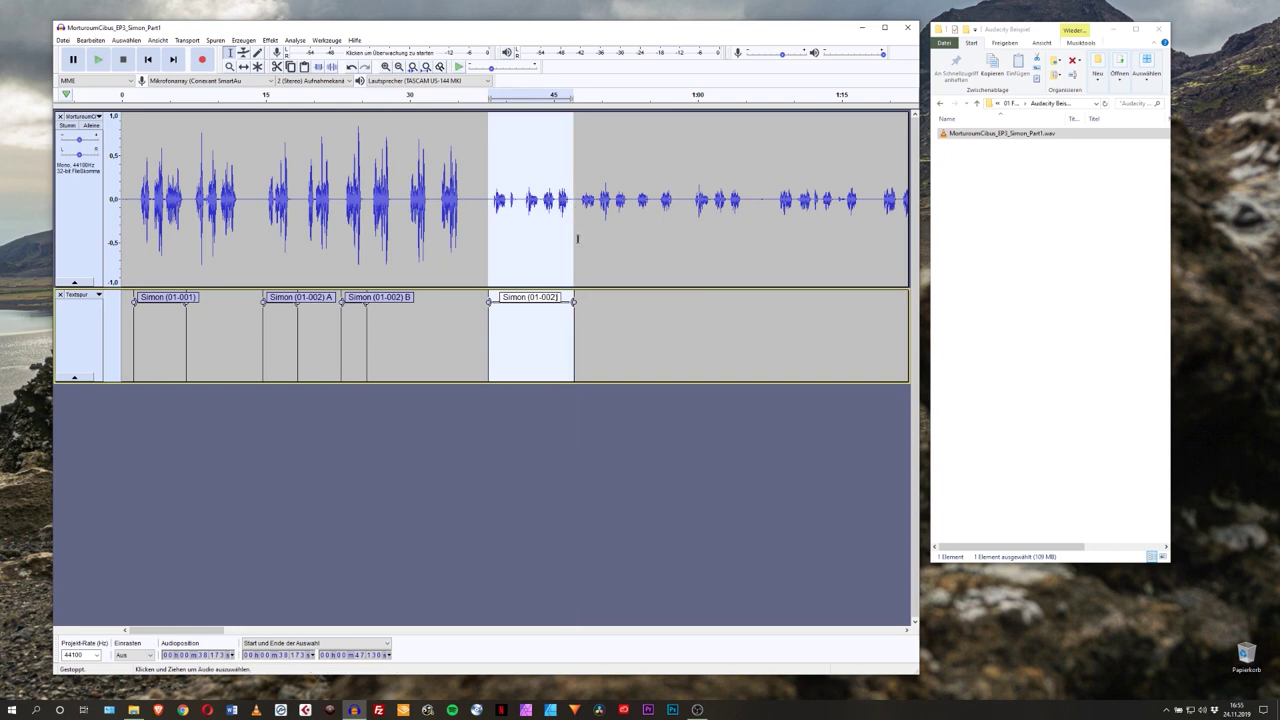
pyautogui.press('BackSpace')
pyautogui.press('BackSpace')
pyautogui.write('3)')
# - Select the passage from about 59.2 to 65 s and label it with the role name followed by "(01-004)"
pyautogui.moveTo(689, 195); pyautogui.dragTo(744, 198)
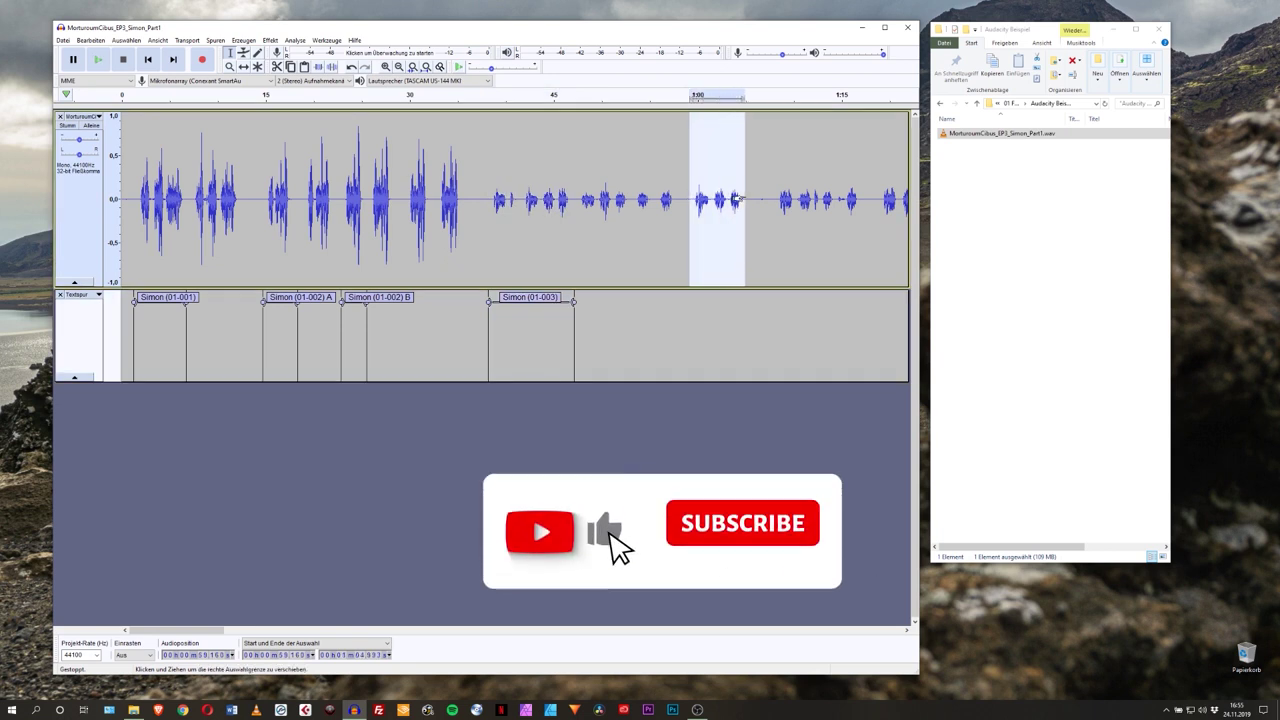
pyautogui.hotkey('ctrl', 'b')
pyautogui.write('Simon (01-004')
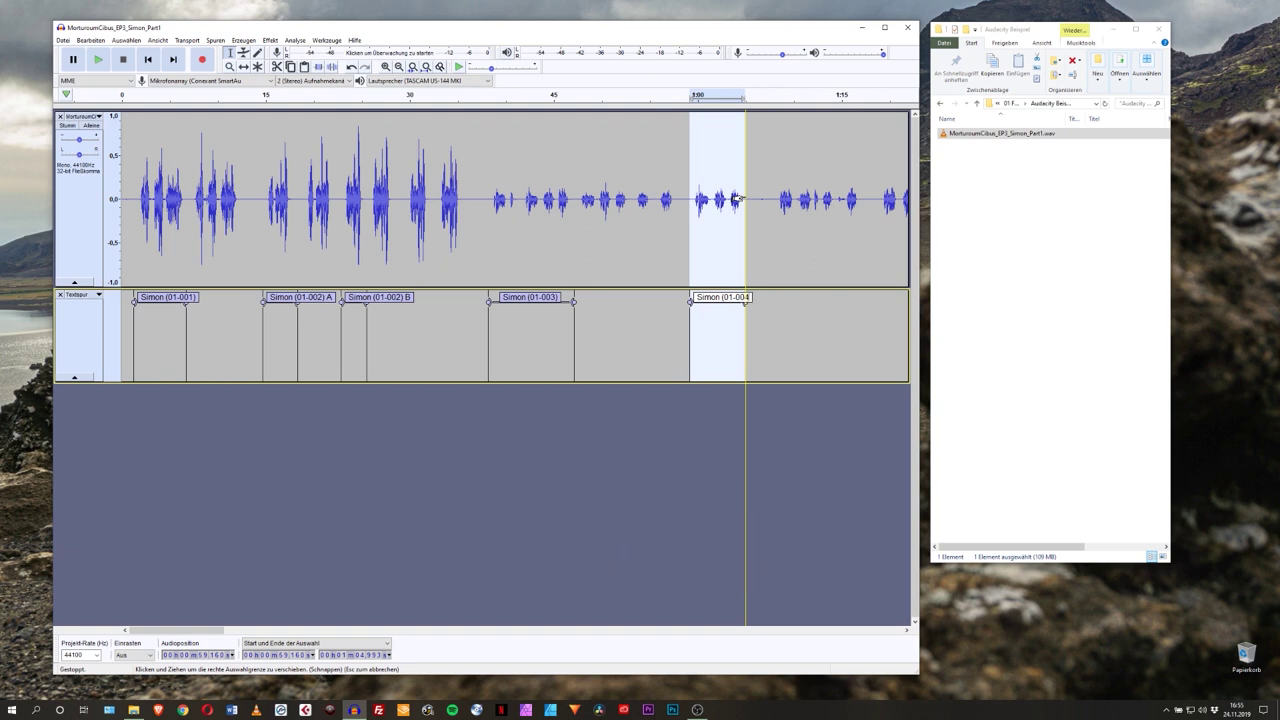
pyautogui.write(')')
pyautogui.press('Return')
pyautogui.moveTo(200, 632); pyautogui.dragTo(202, 632)
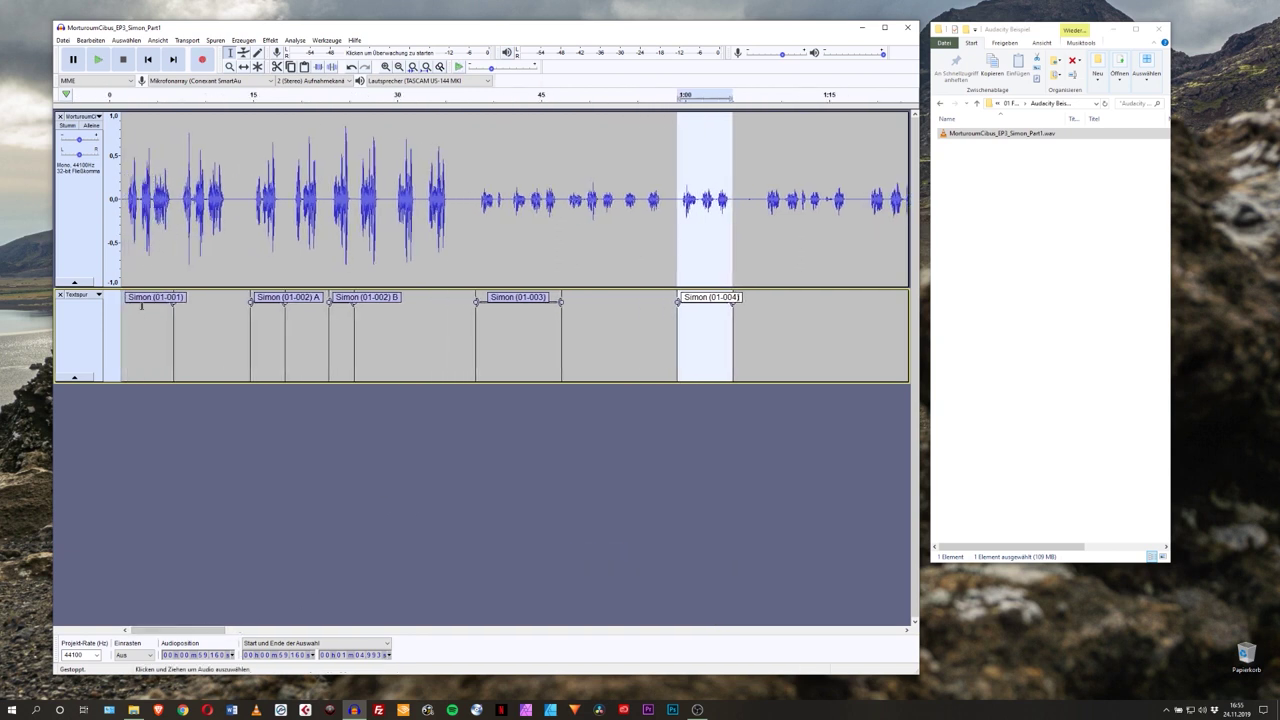
pyautogui.moveTo(187, 626); pyautogui.dragTo(183, 654)
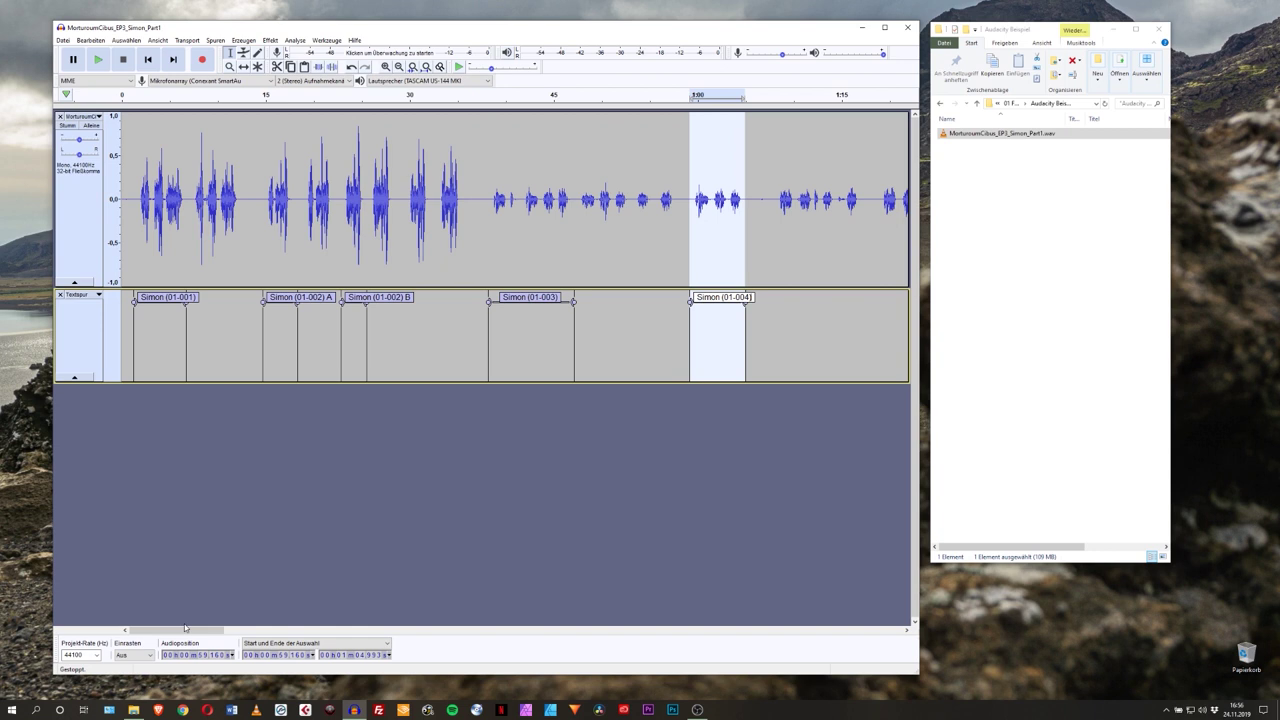
pyautogui.moveTo(185, 628); pyautogui.dragTo(183, 630)
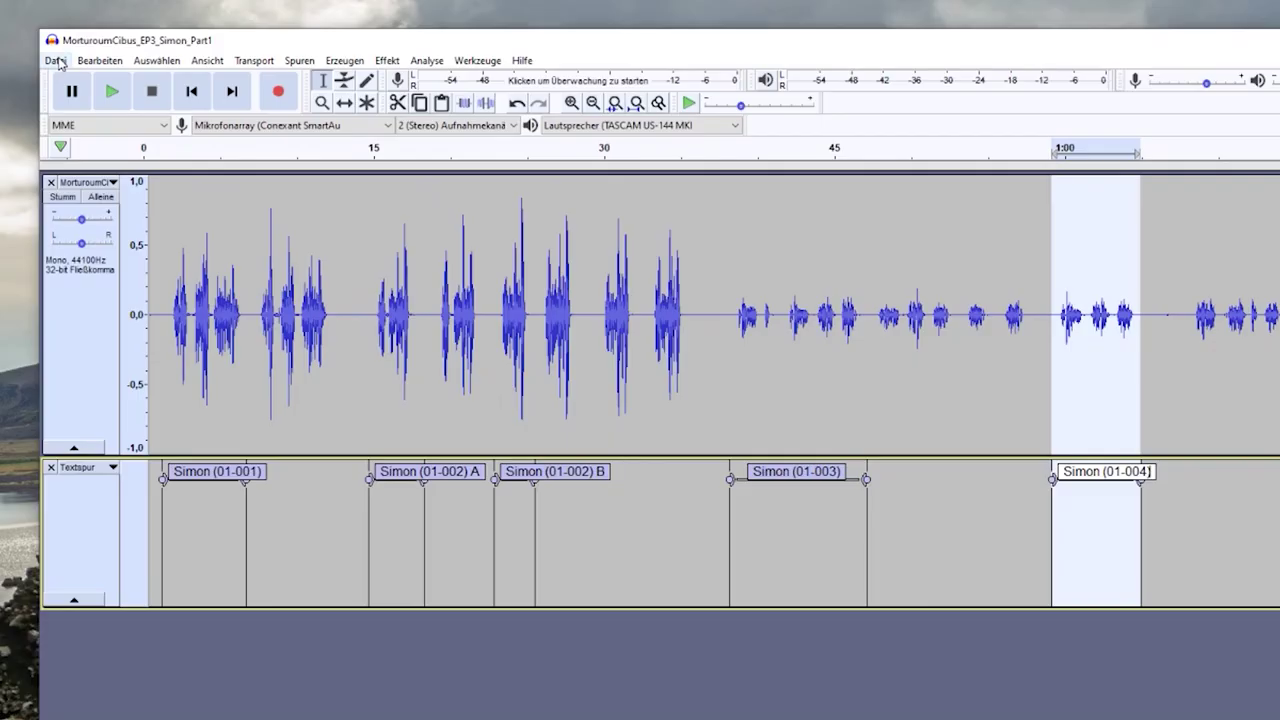
# - Export the labelled passages as separate signed 16-bit PCM WAV files, split by and named after the labels, into the Audacity Beispiel folder
pyautogui.click(56, 61)
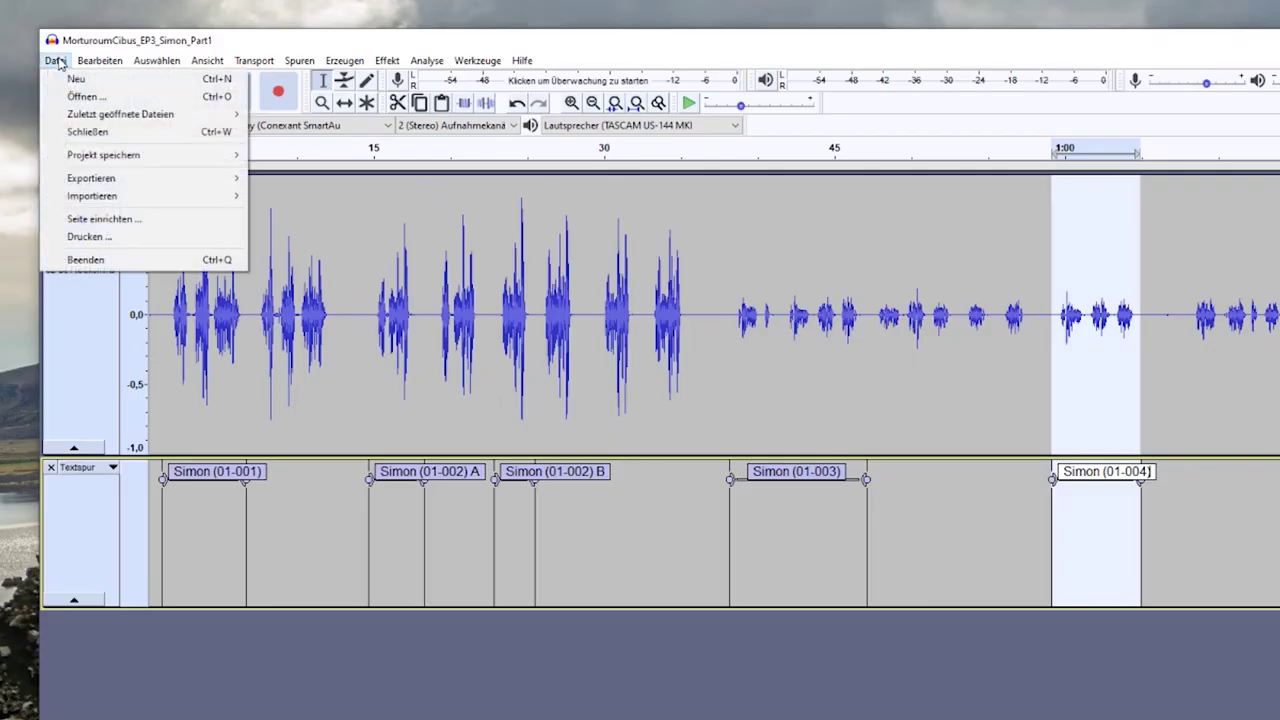
pyautogui.moveTo(114, 178)
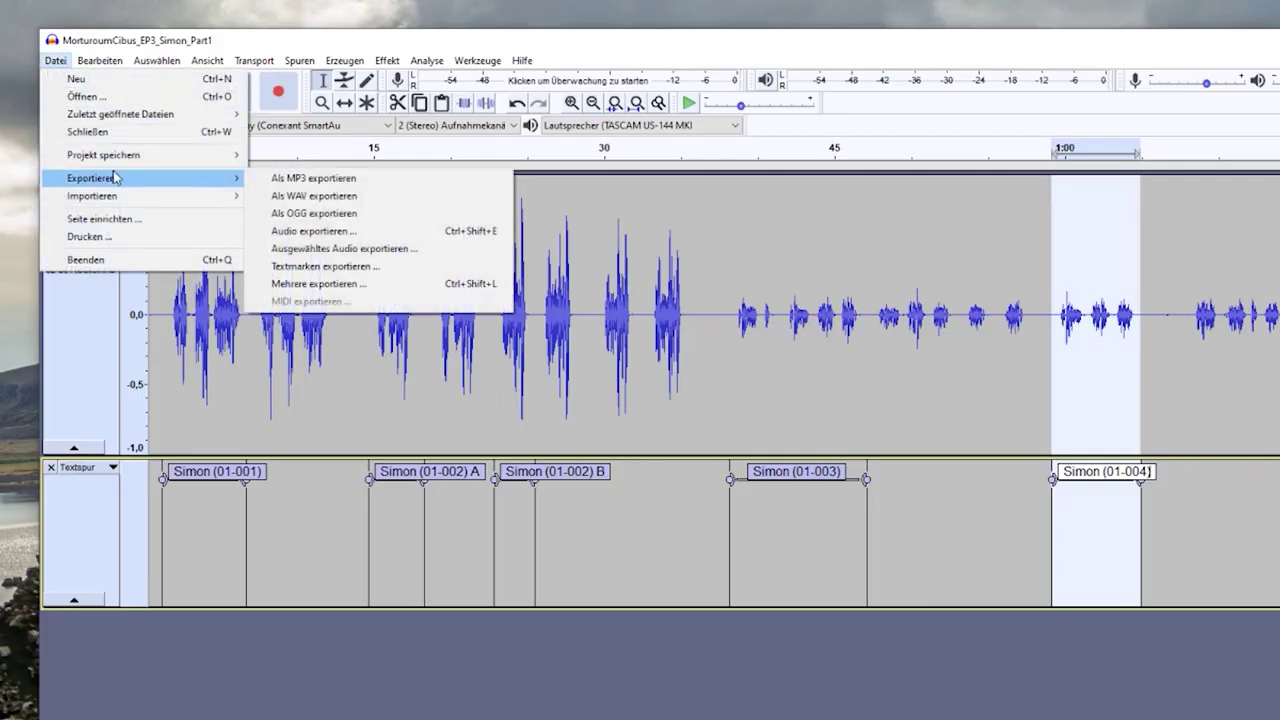
pyautogui.click(320, 284)
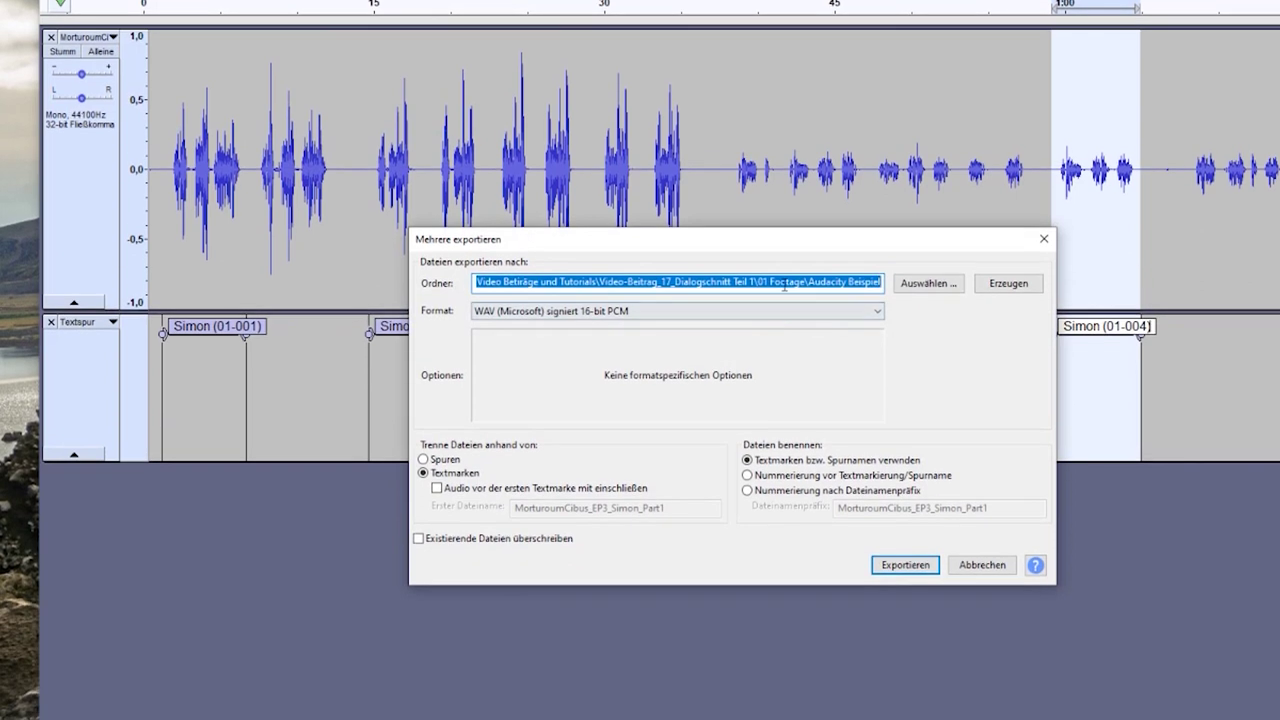
pyautogui.moveTo(785, 283); pyautogui.dragTo(883, 283)
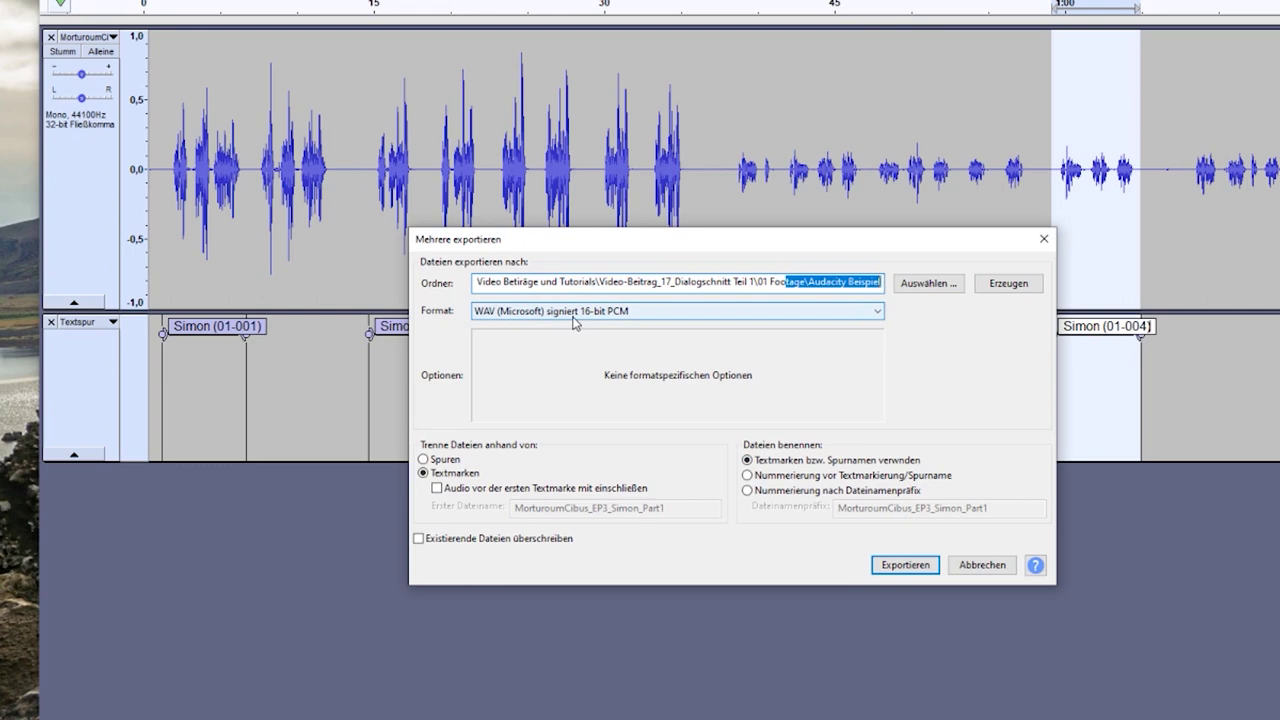
pyautogui.click(898, 573)
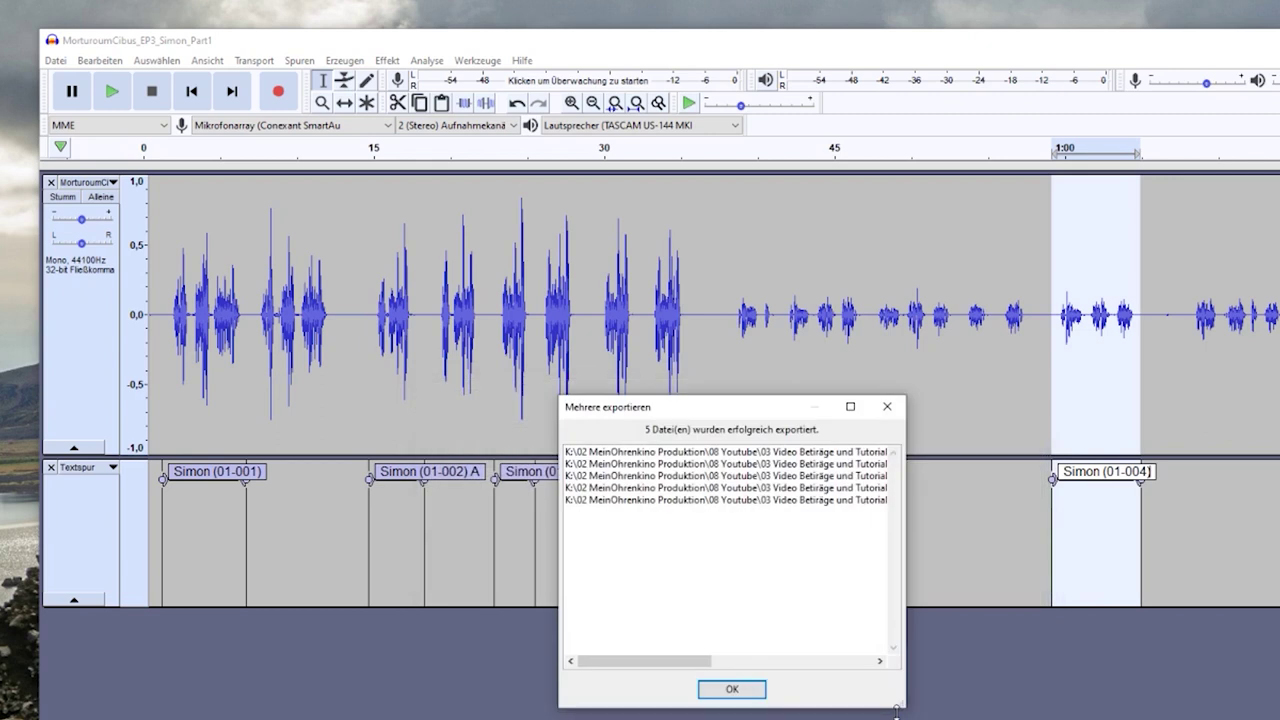
# - Review the exported file names in the export report, compare them with the labels, and close the report
pyautogui.moveTo(676, 668); pyautogui.dragTo(866, 670)
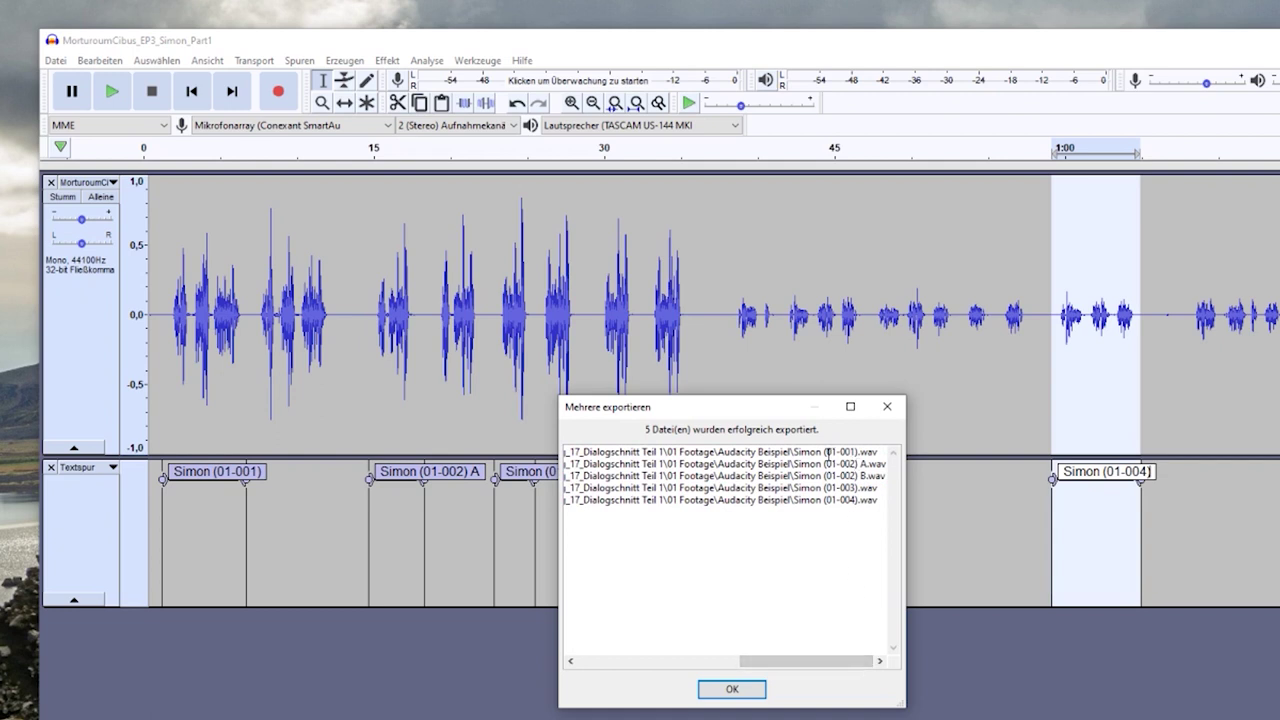
pyautogui.moveTo(796, 452); pyautogui.dragTo(848, 452)
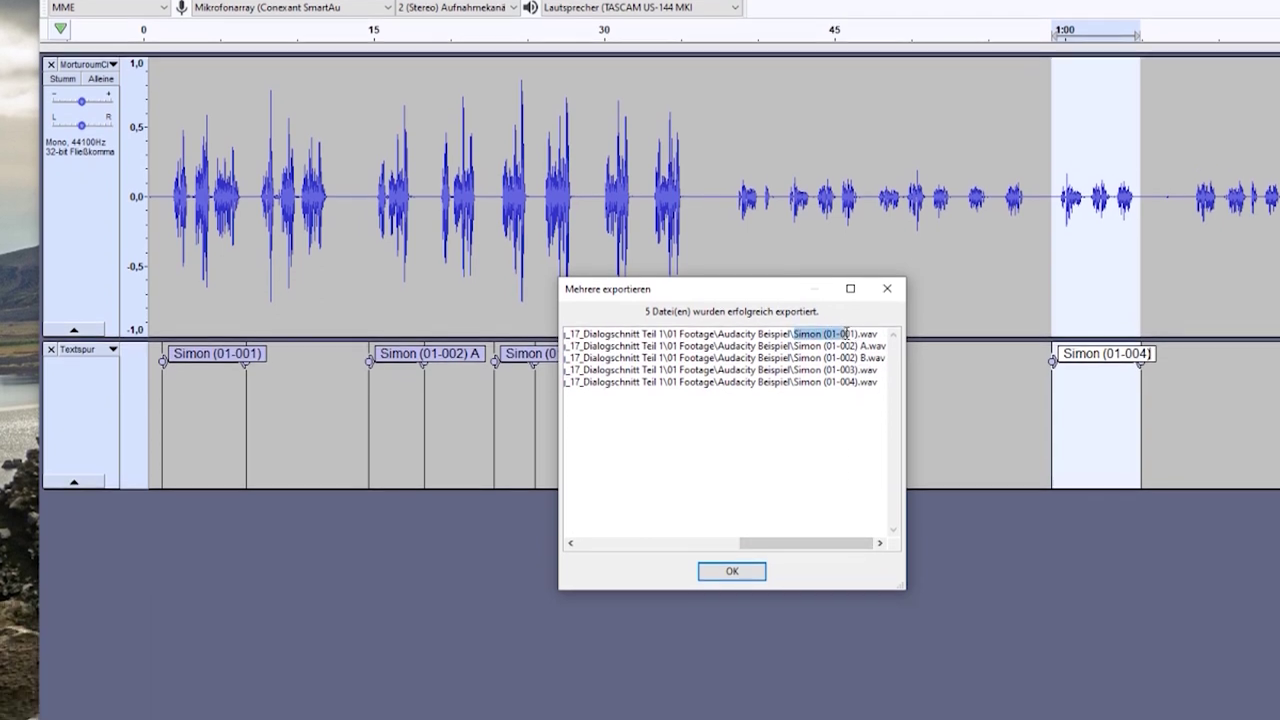
pyautogui.moveTo(793, 345); pyautogui.dragTo(839, 345)
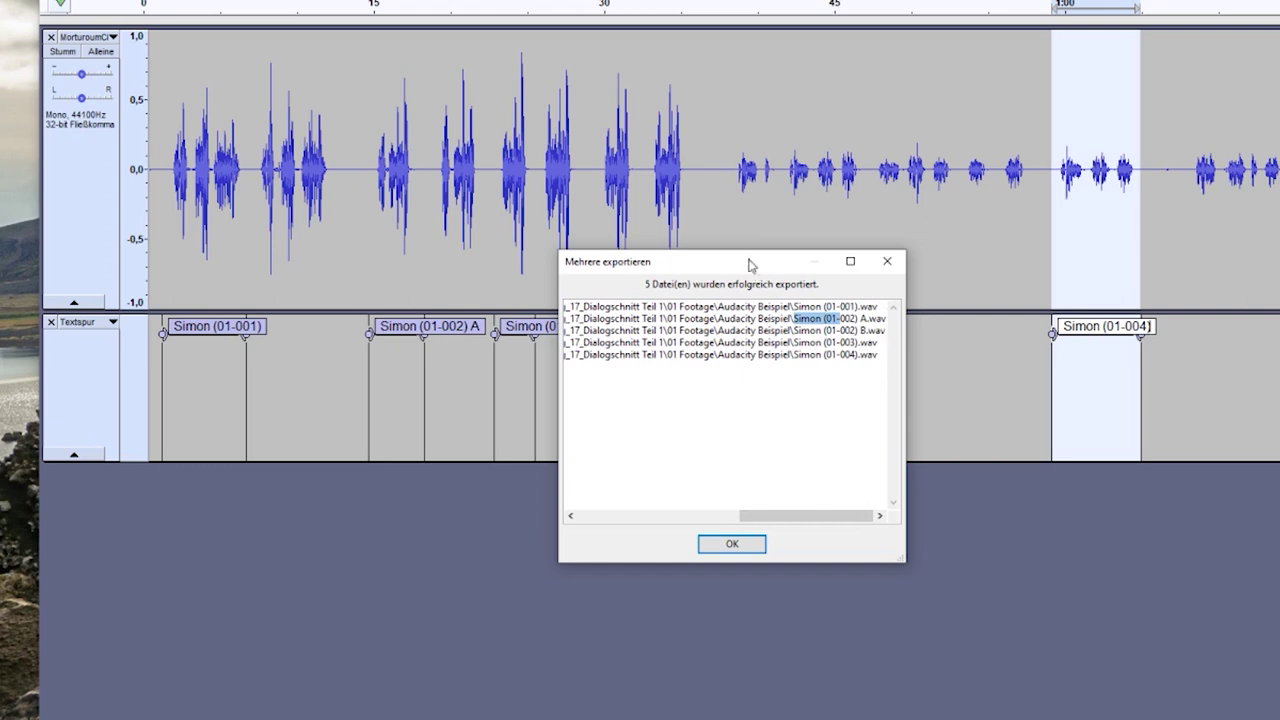
pyautogui.moveTo(760, 263); pyautogui.dragTo(1010, 380)
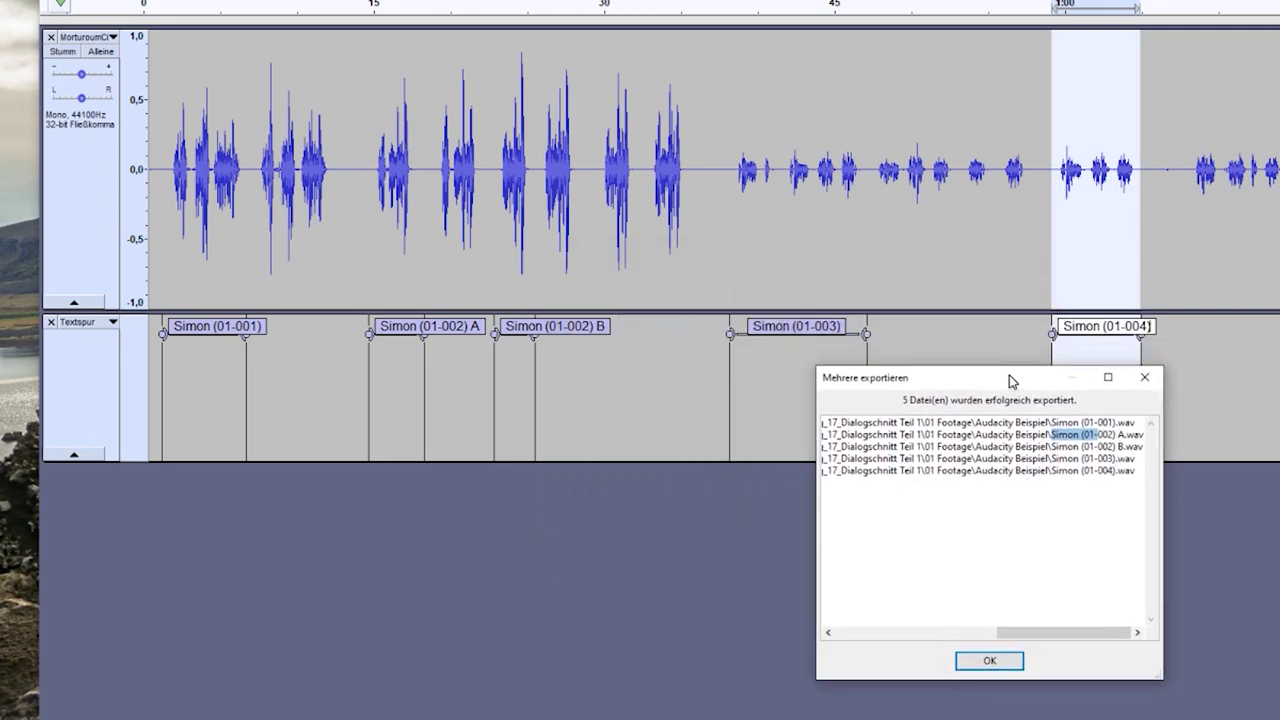
pyautogui.click(1014, 656)
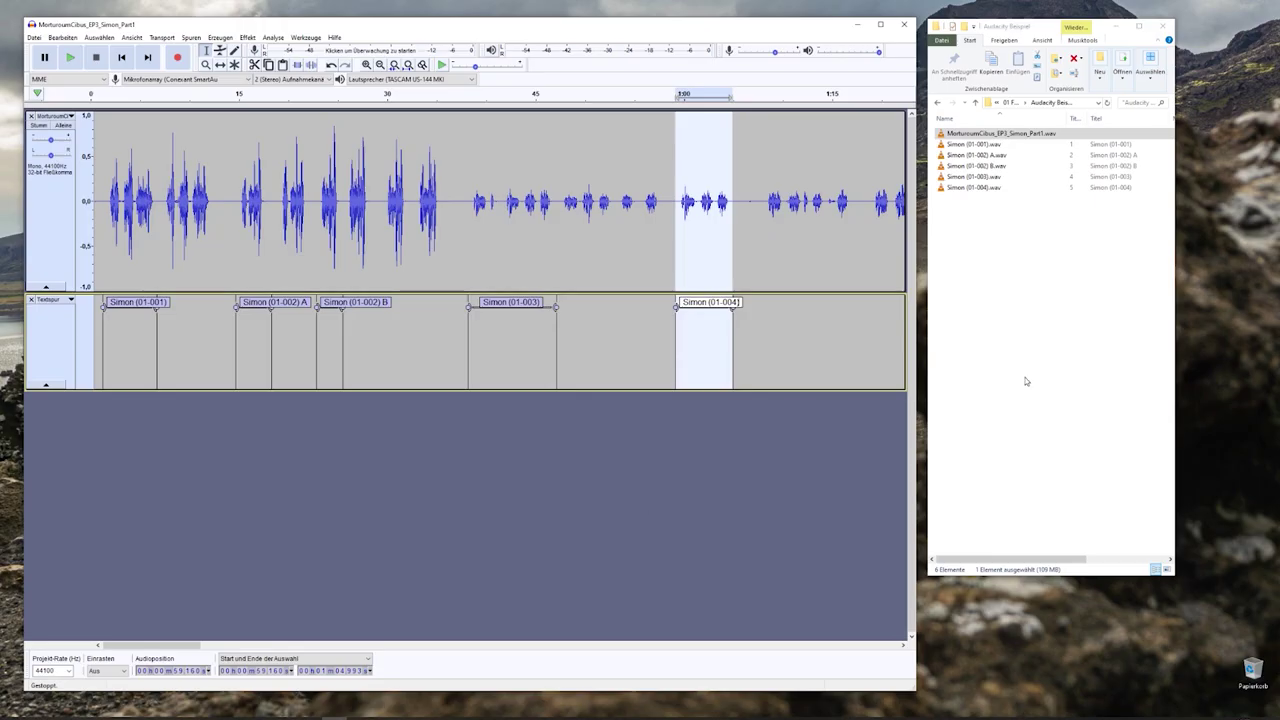
# - Switch to File Explorer and go through the exported WAV files one by one in the Audacity Beispiel folder
pyautogui.click(1025, 381)
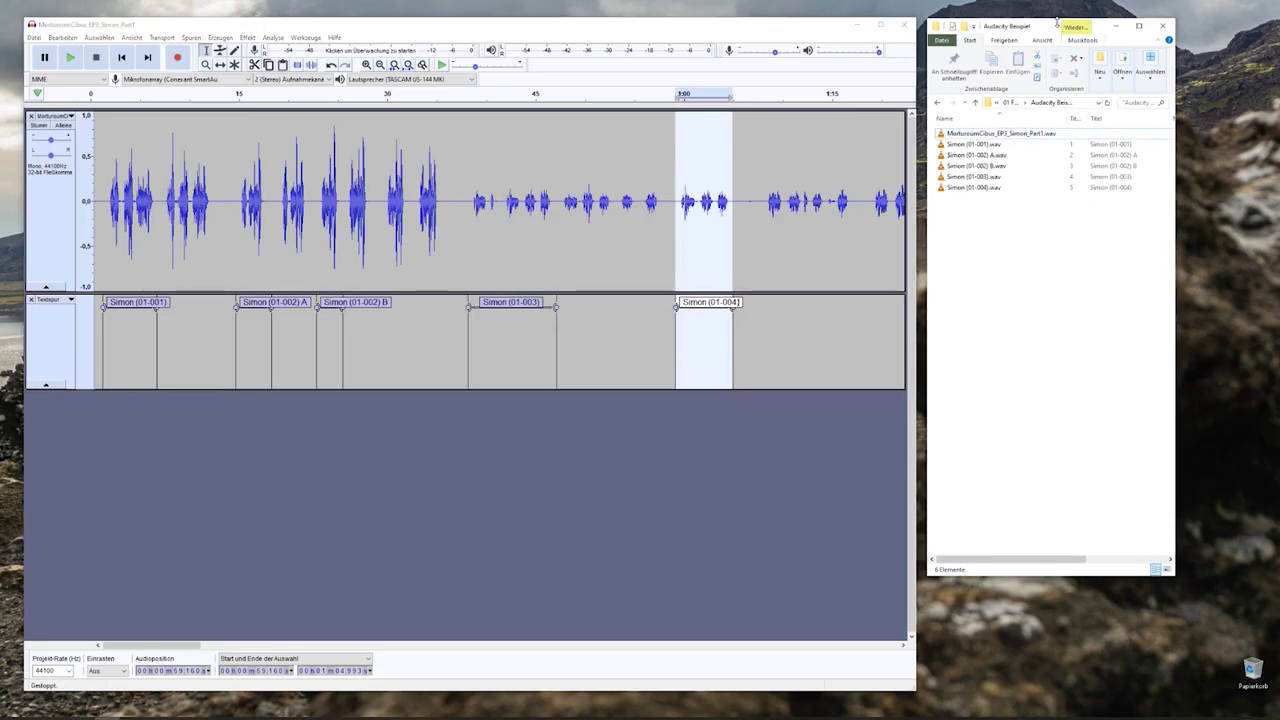
pyautogui.click(975, 144)
pyautogui.click(922, 239)
pyautogui.click(917, 256)
pyautogui.click(910, 273)
pyautogui.click(909, 289)
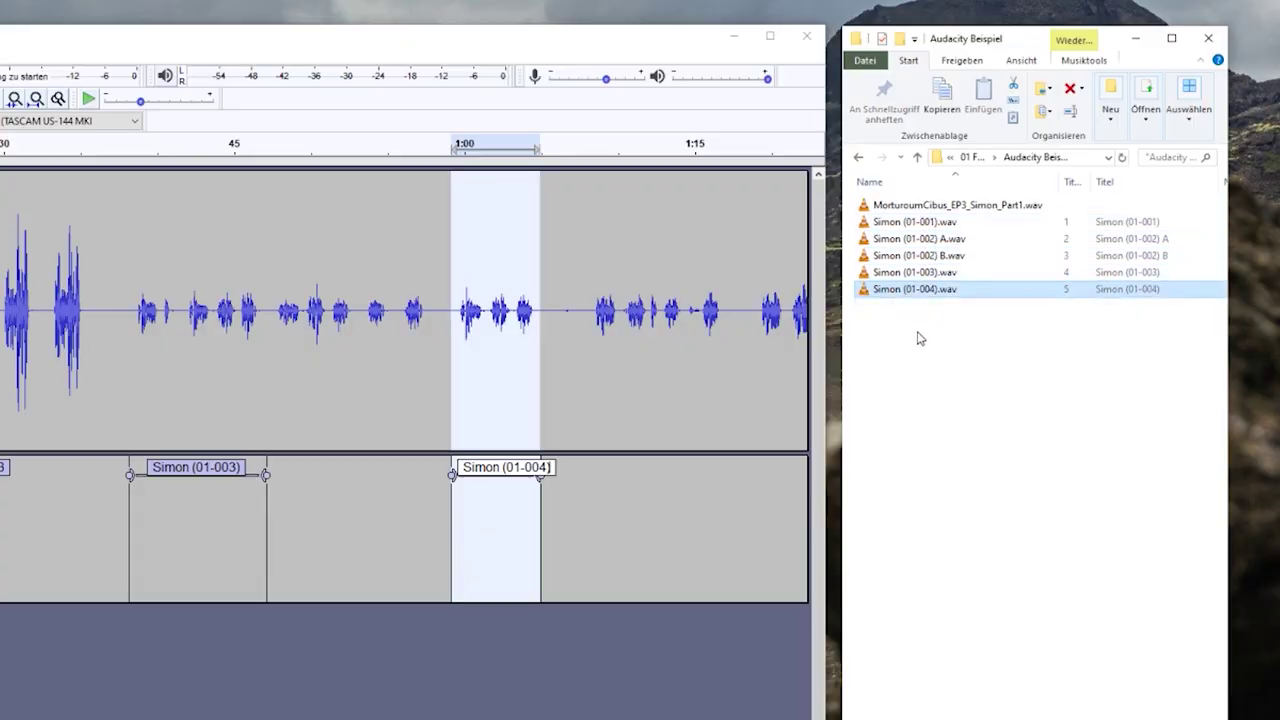
pyautogui.click(920, 338)
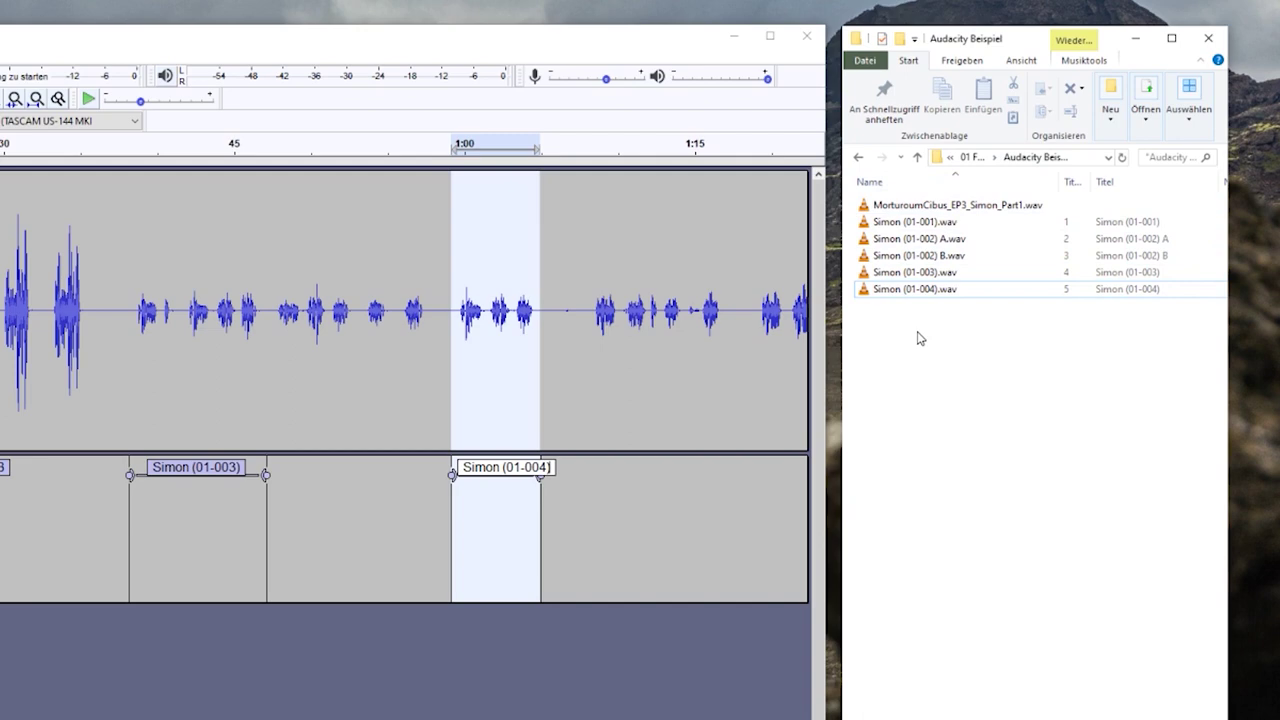
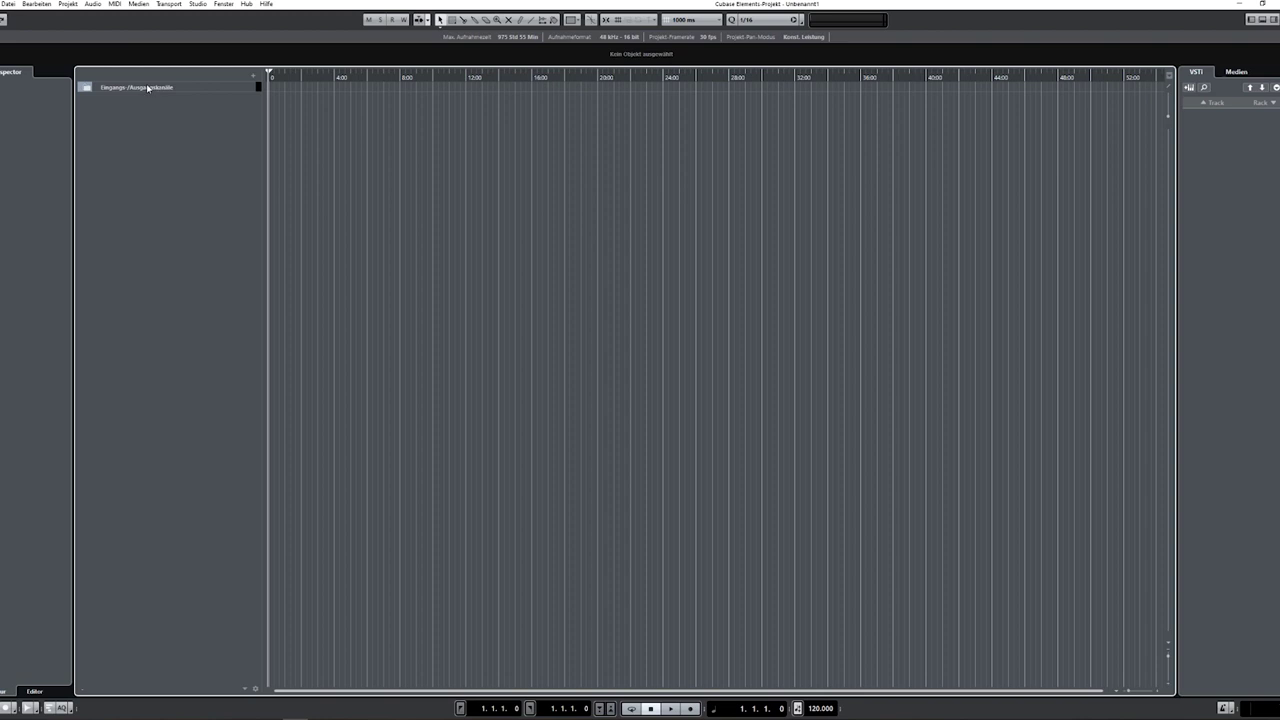
# - Switch to Cubase and check the sample rate, bit depth and other values in the project settings, accepting them as they are
pyautogui.click(68, 5)
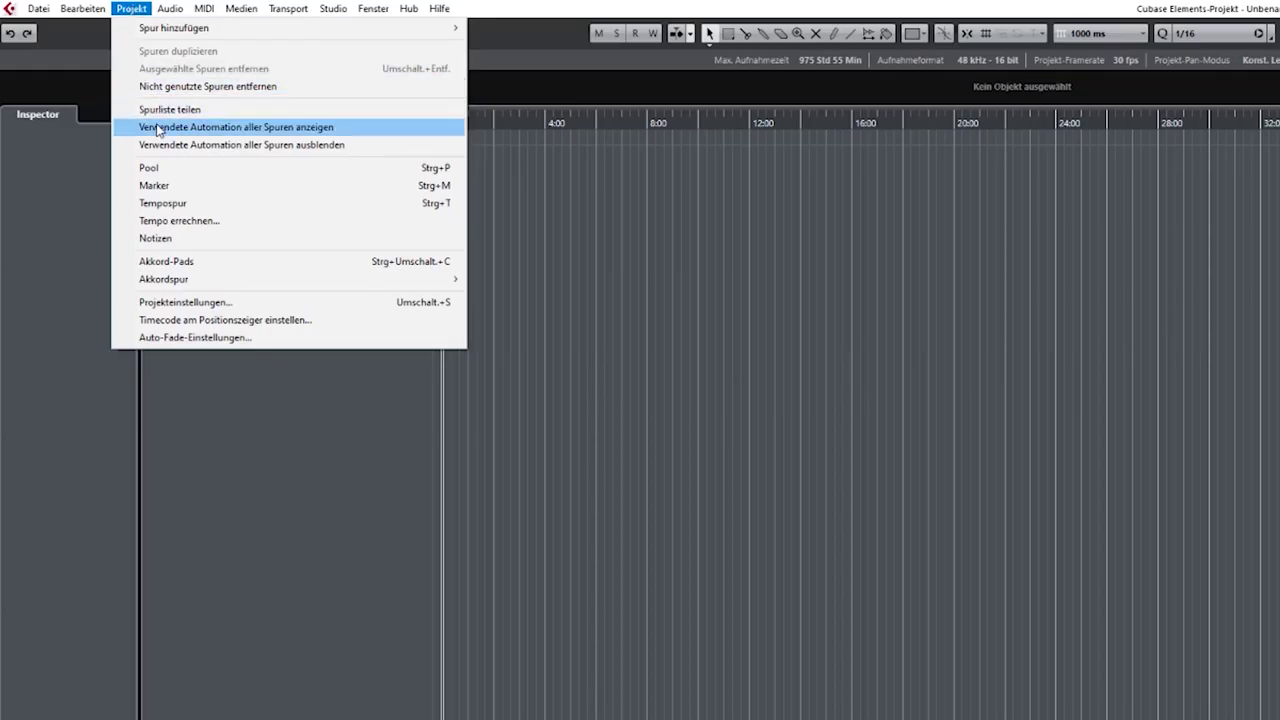
pyautogui.click(155, 302)
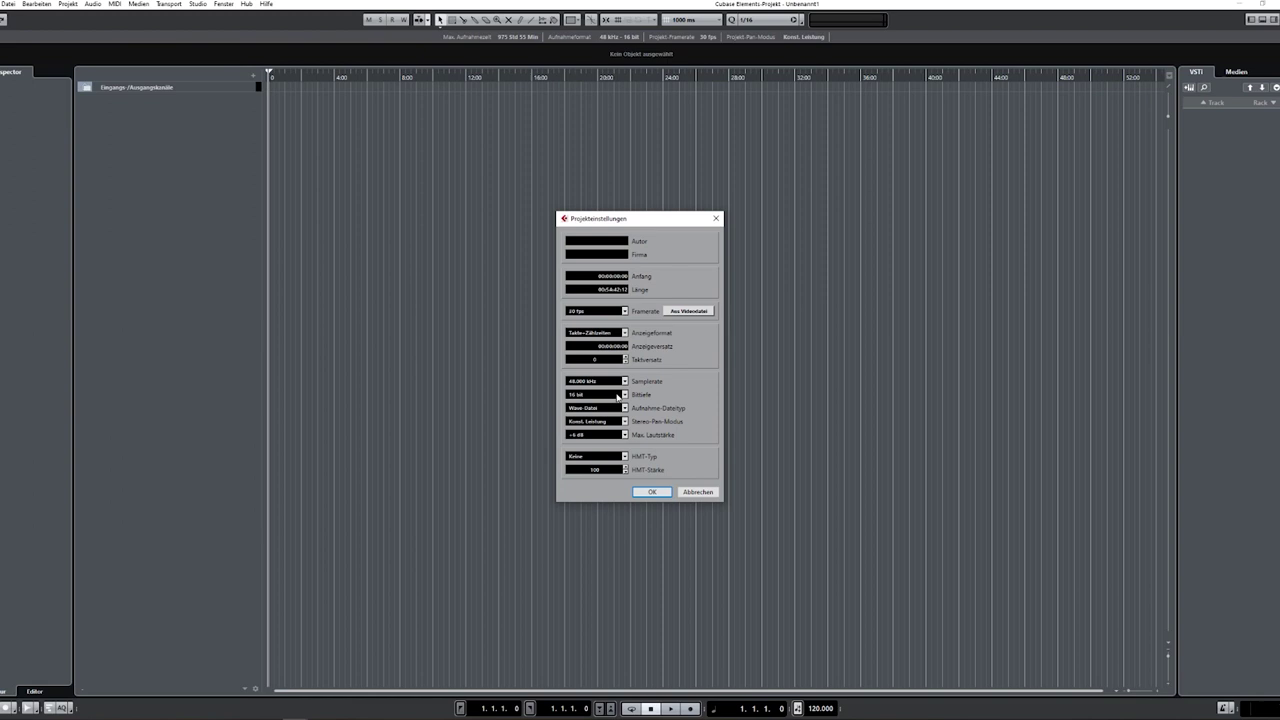
pyautogui.click(652, 492)
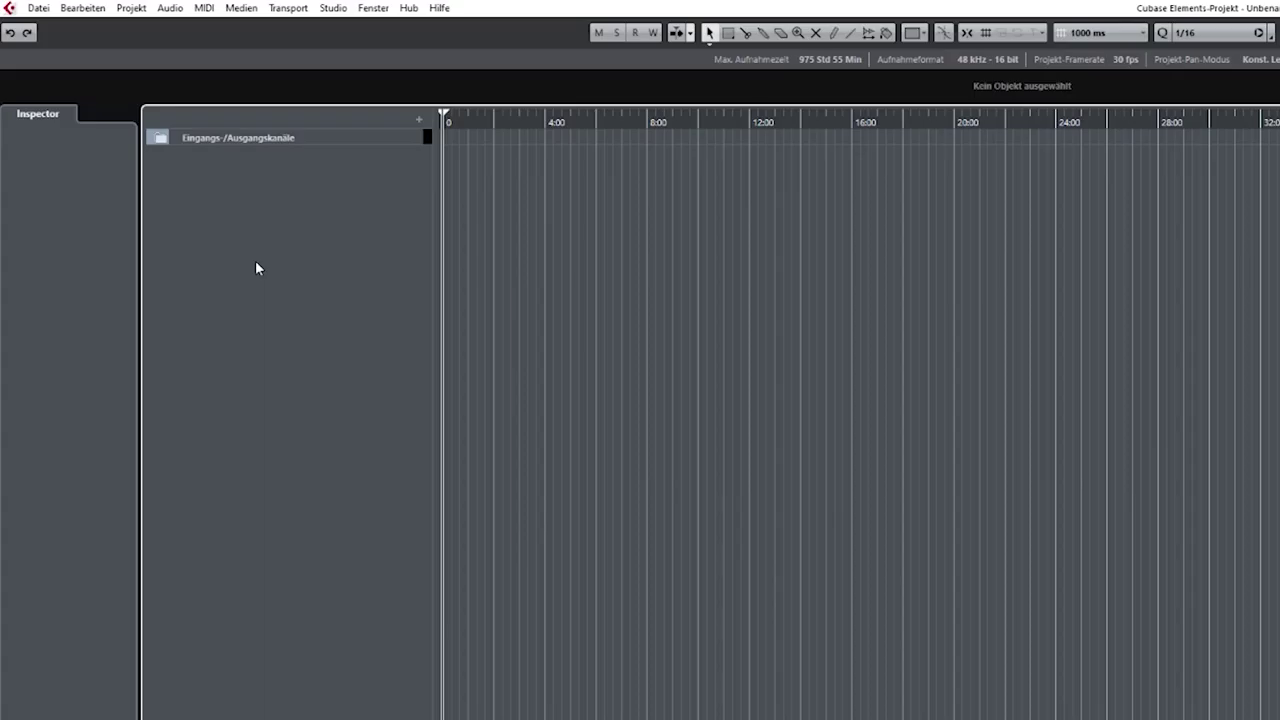
# - Add a folder track to the empty project and name it SPRECHER
pyautogui.rightClick(148, 170)
pyautogui.click(328, 488)
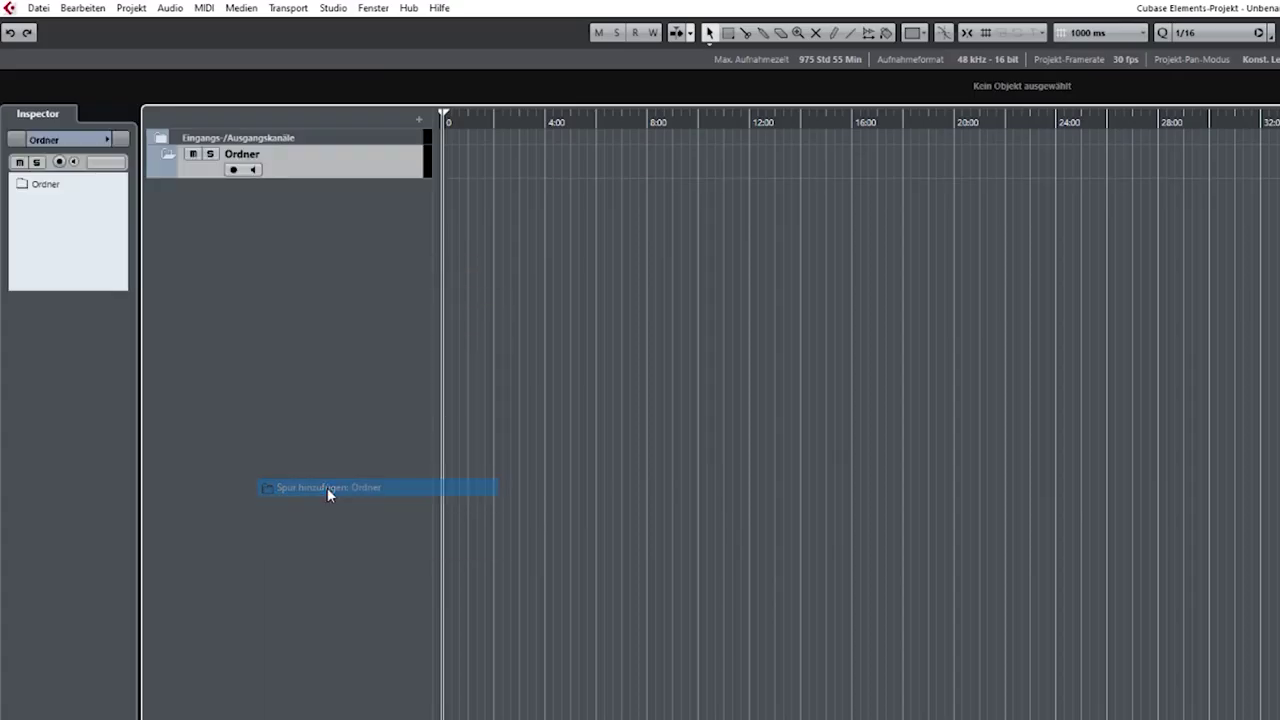
pyautogui.doubleClick(247, 157)
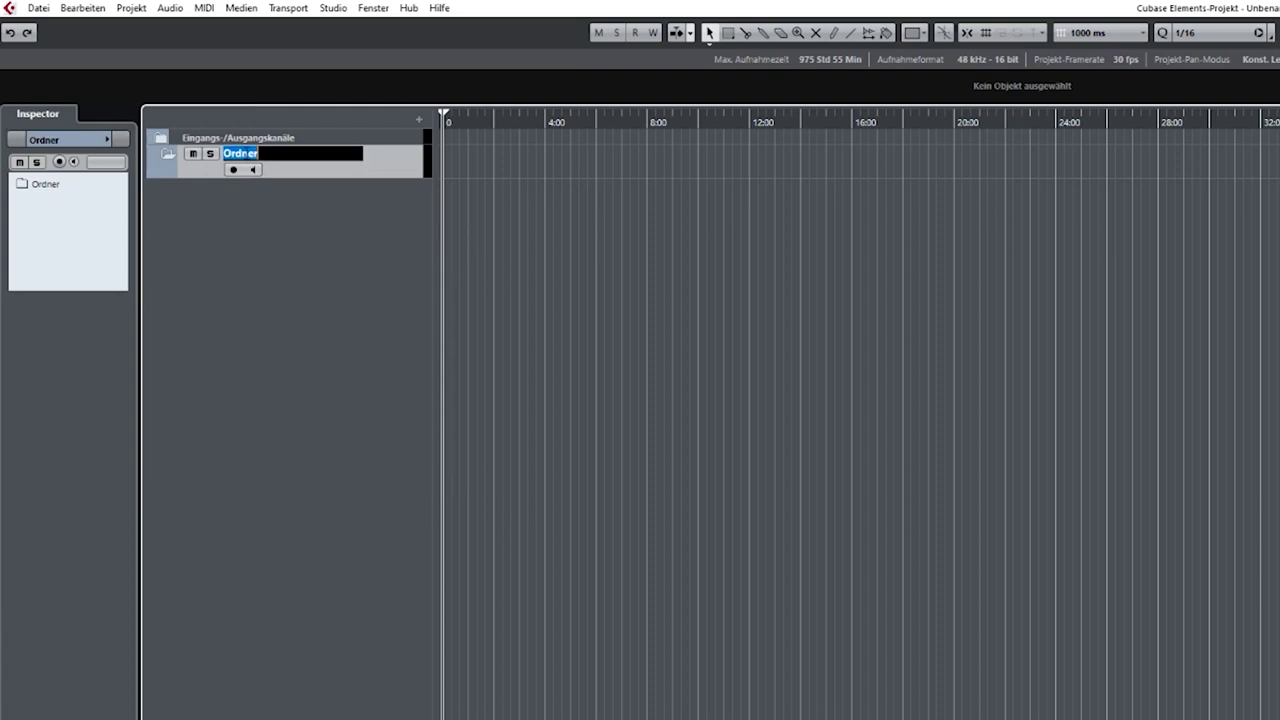
pyautogui.write('SPRECHER')
pyautogui.press('Return')
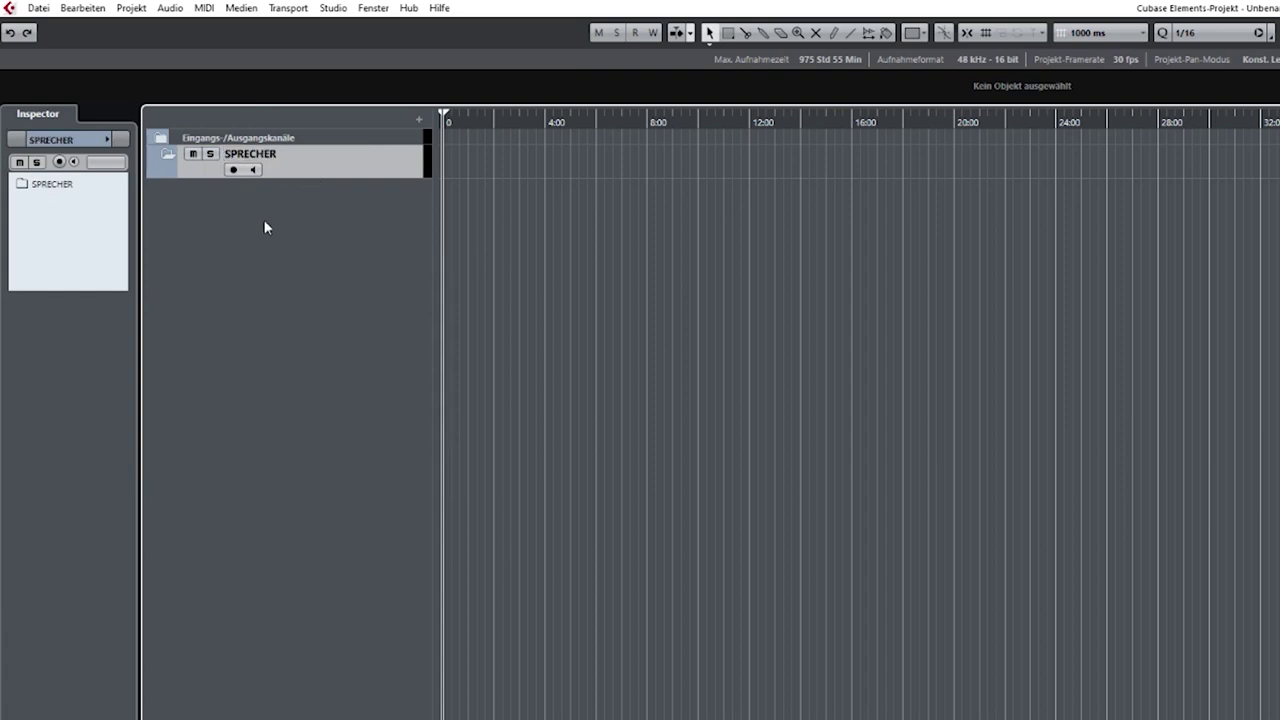
# - Add a second folder track below SPRECHER and name it GERÄUSCHE
pyautogui.rightClick(288, 266)
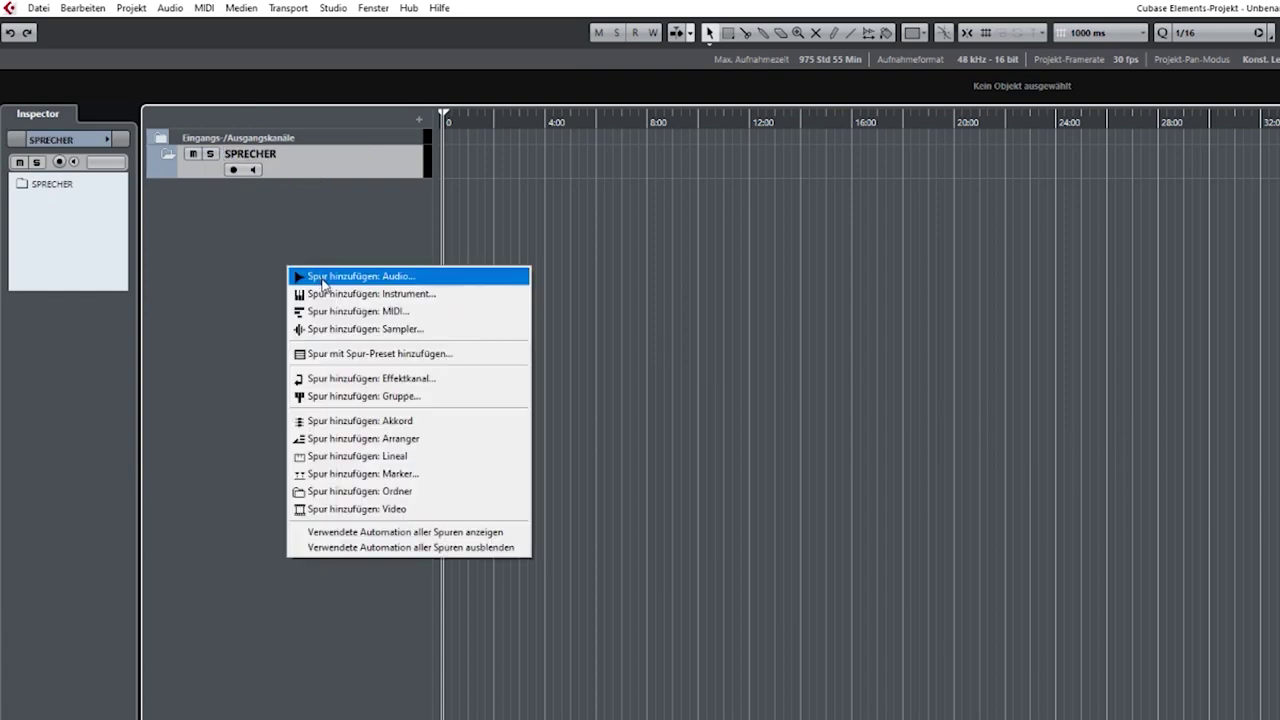
pyautogui.click(330, 491)
pyautogui.doubleClick(241, 188)
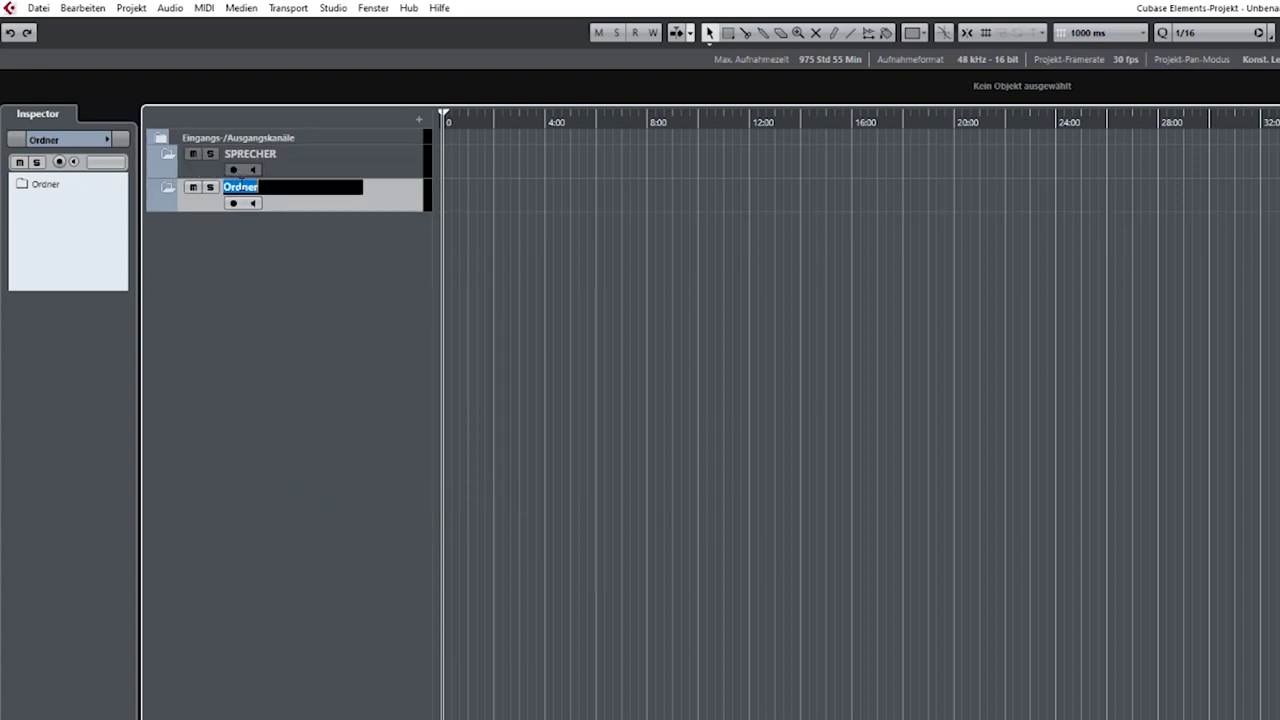
pyautogui.write('GERÄUSCHE')
pyautogui.press('Return')
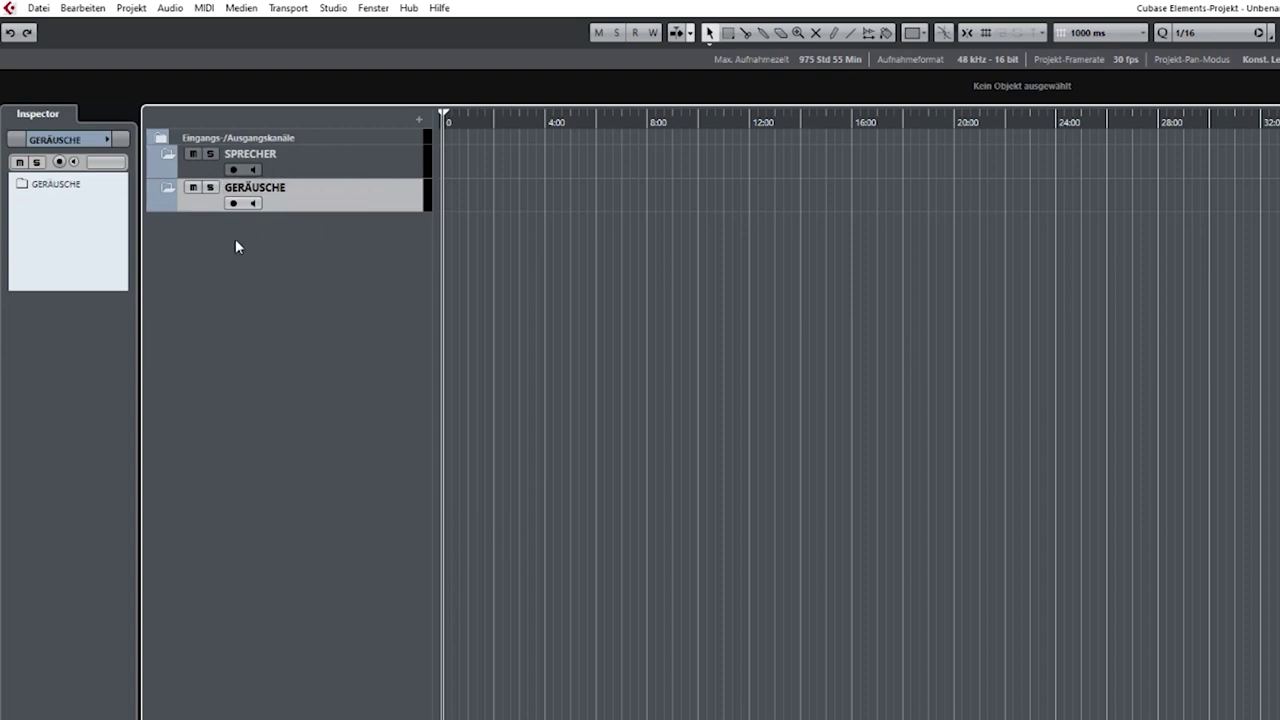
# - Add a third folder track below GERÄUSCHE and name it ATMO
pyautogui.rightClick(236, 242)
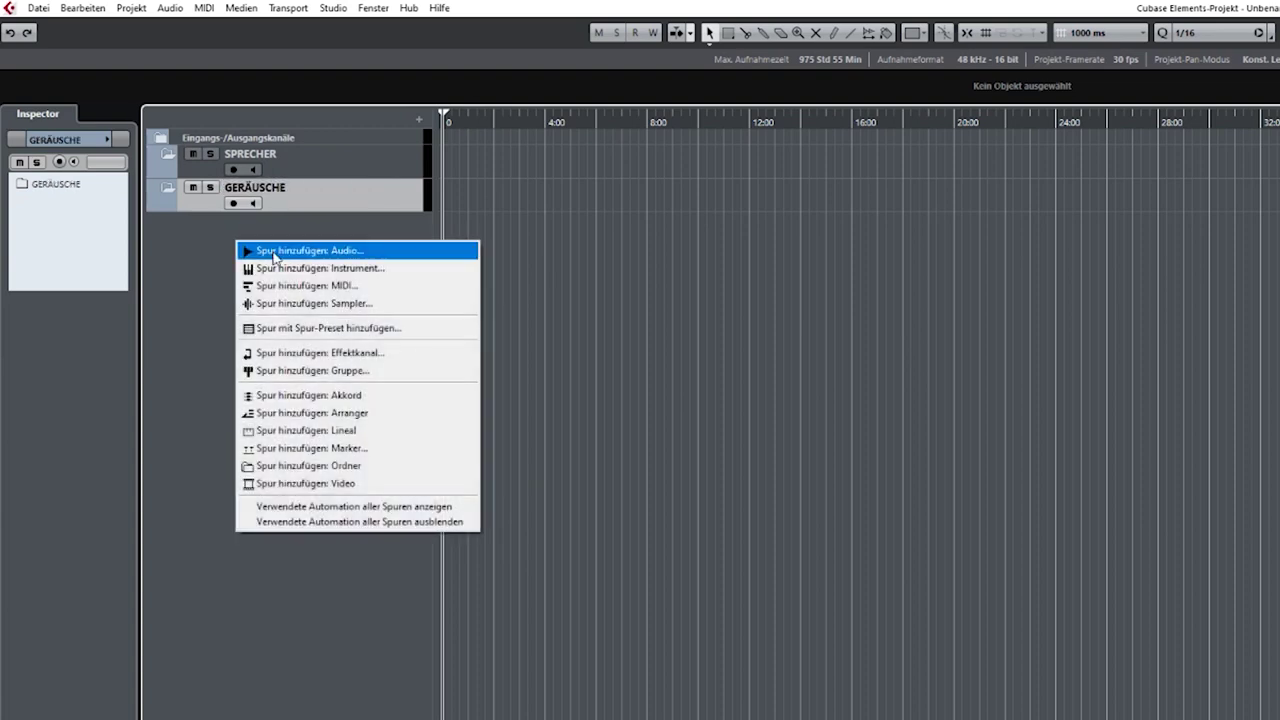
pyautogui.click(274, 465)
pyautogui.doubleClick(241, 221)
pyautogui.write('ATMO')
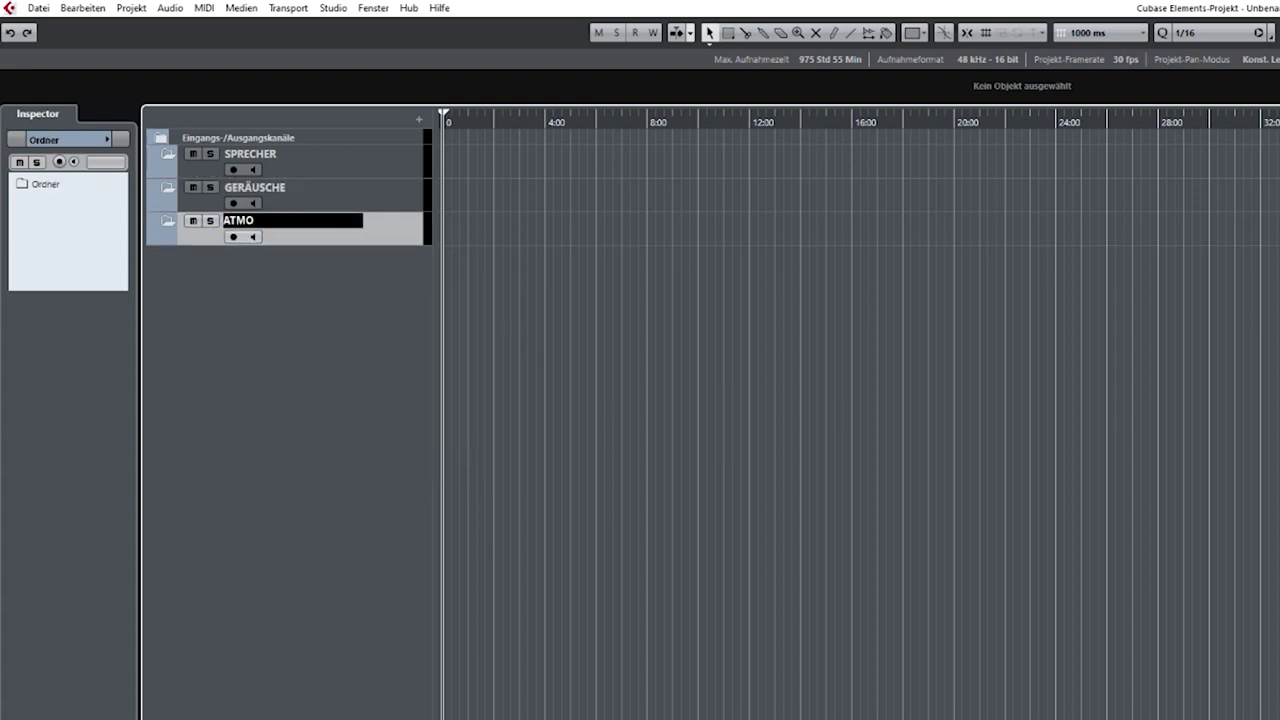
pyautogui.click(354, 292)
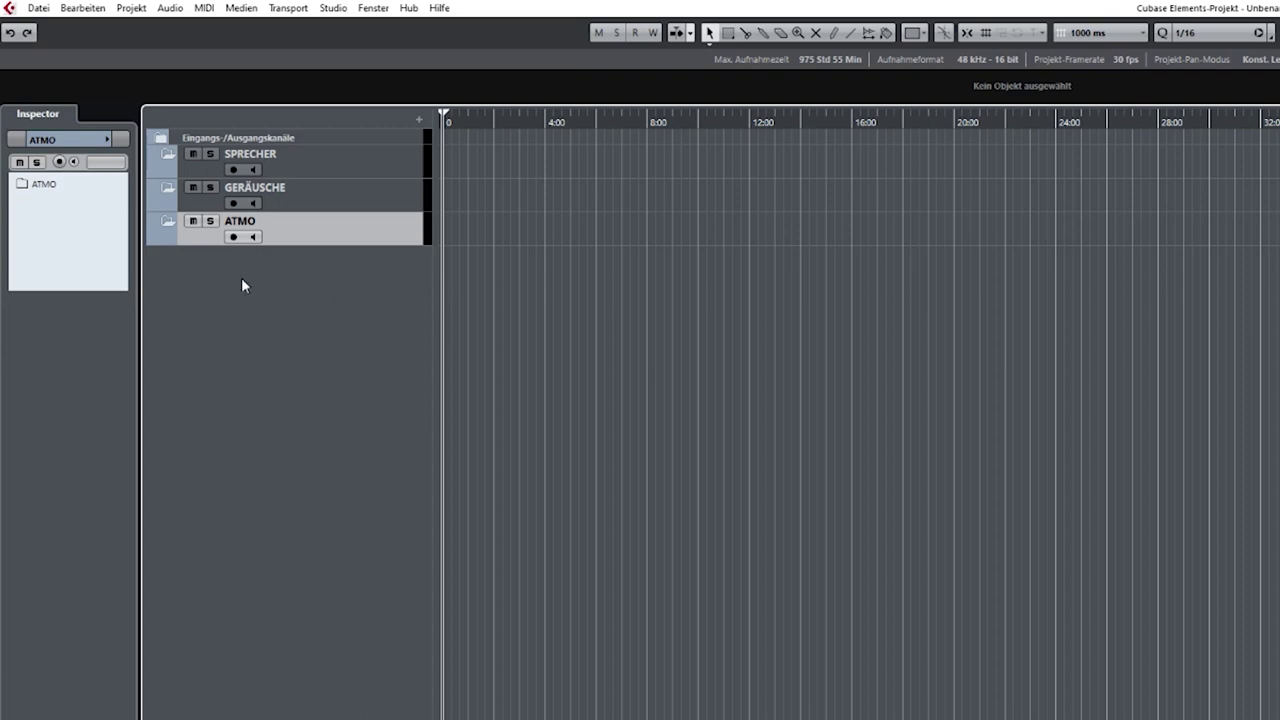
# - Add a fourth folder track below ATMO, name it RAUMHALL, and select the GERÄUSCHE folder track
pyautogui.rightClick(192, 287)
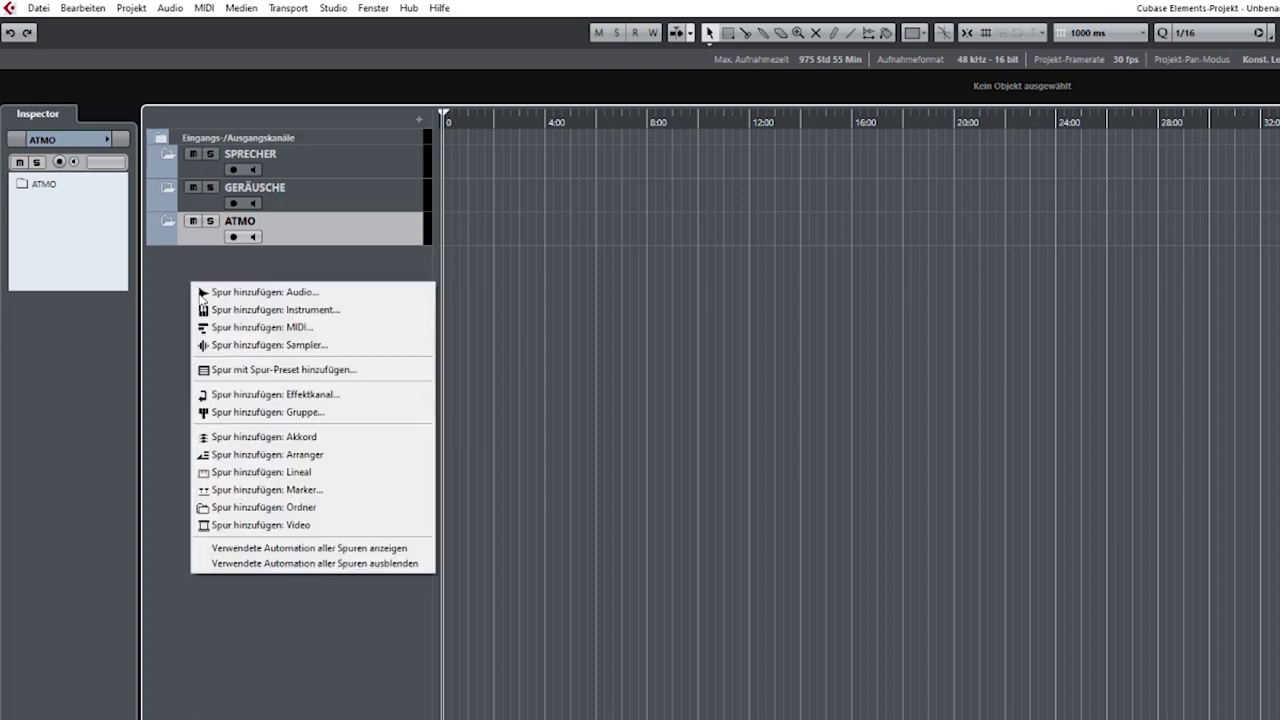
pyautogui.click(217, 506)
pyautogui.doubleClick(241, 255)
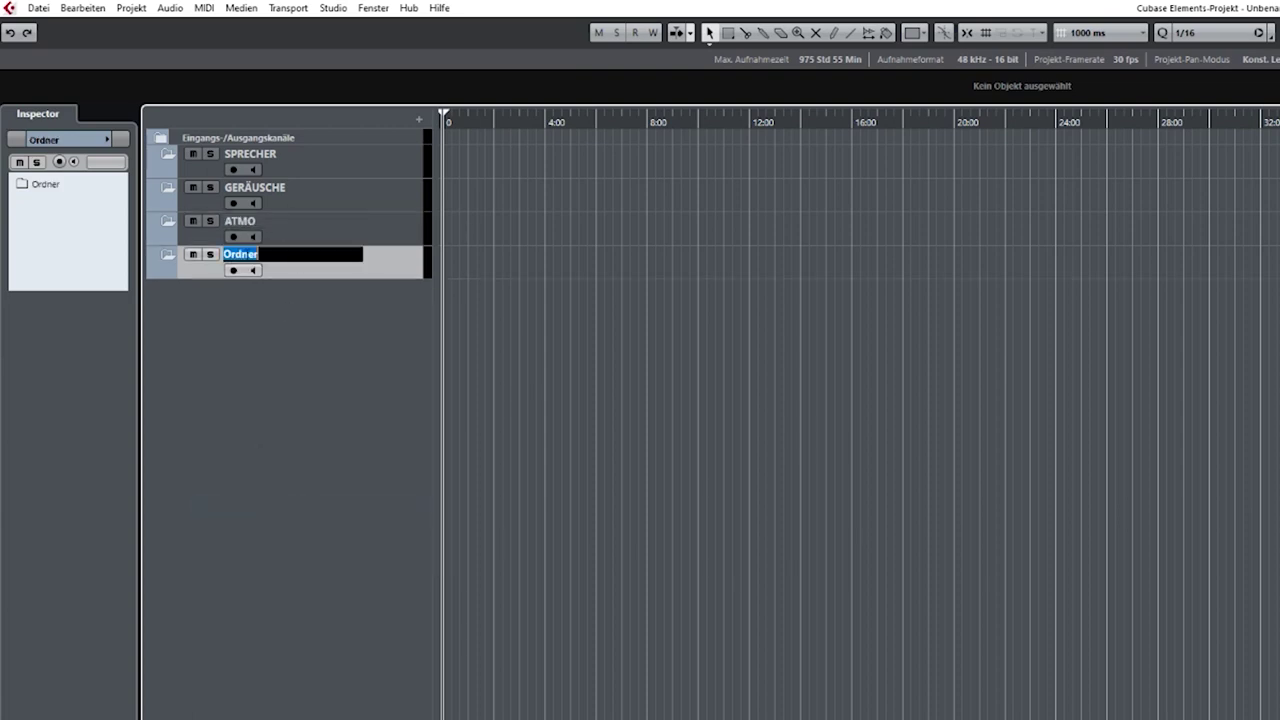
pyautogui.write('RAUMHALL')
pyautogui.press('Return')
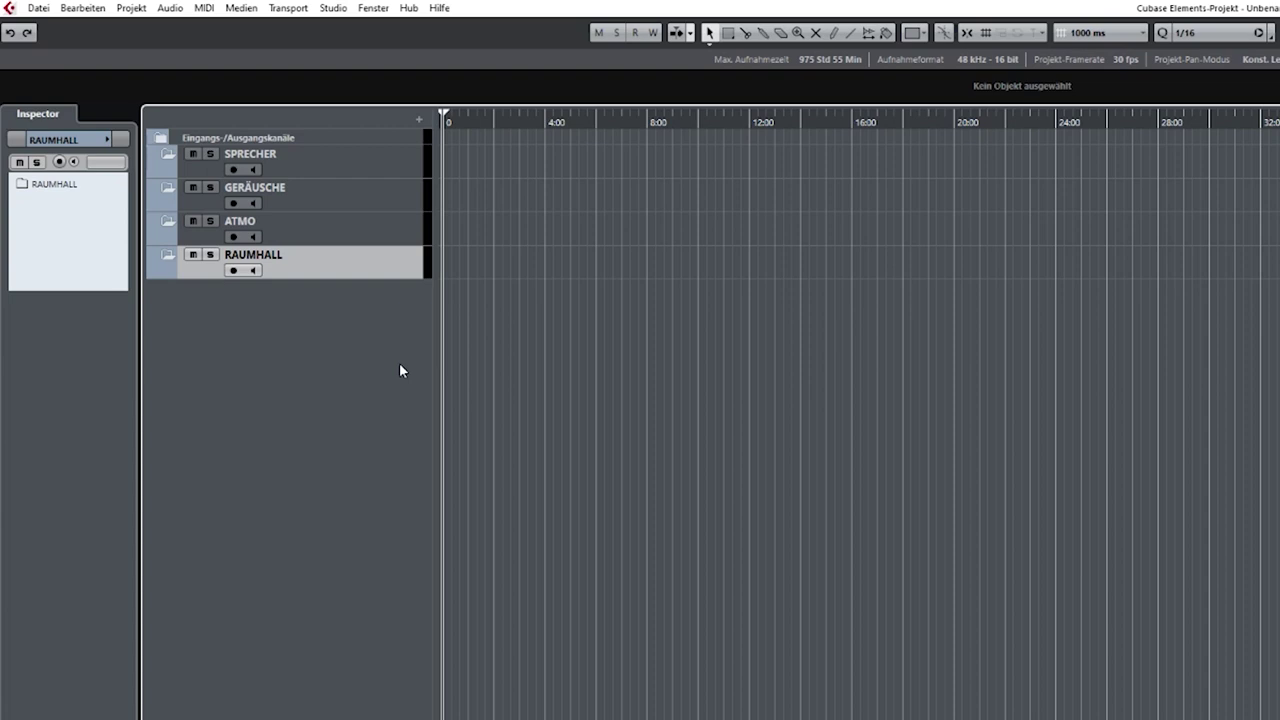
pyautogui.click(342, 202)
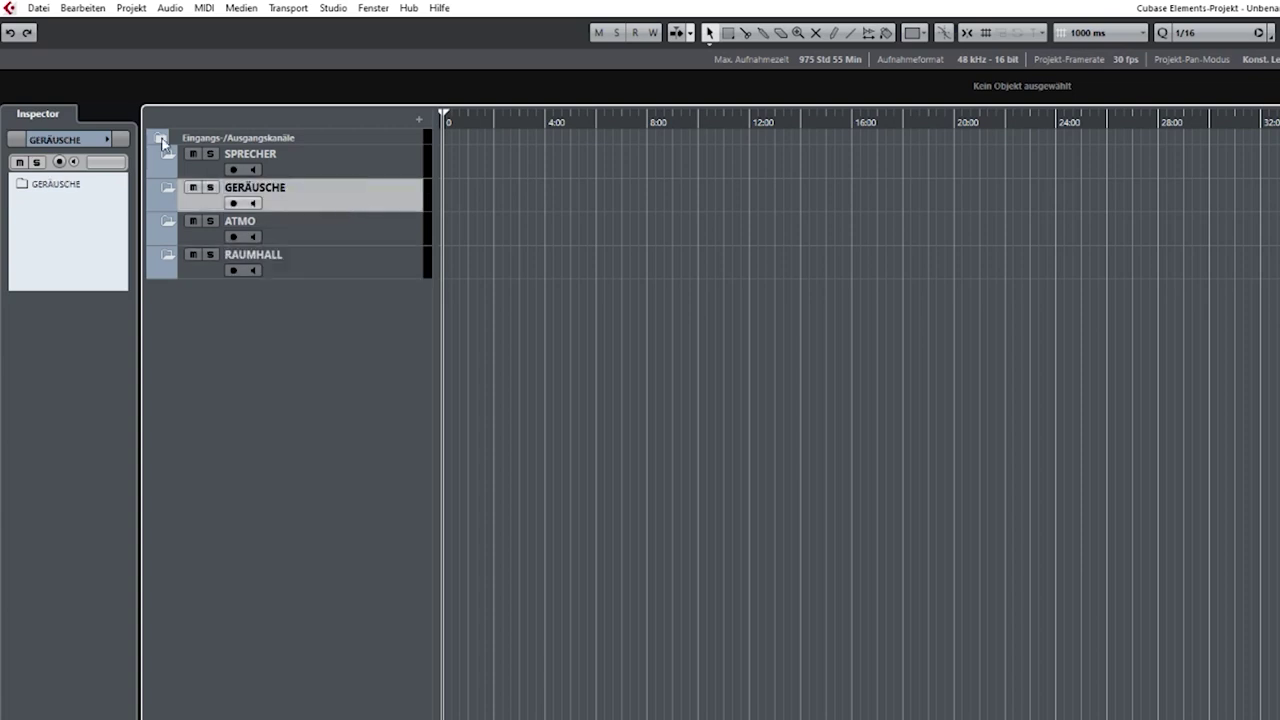
# - Color the GERÄUSCHE folder track light blue and the ATMO folder track purple
pyautogui.click(106, 138)
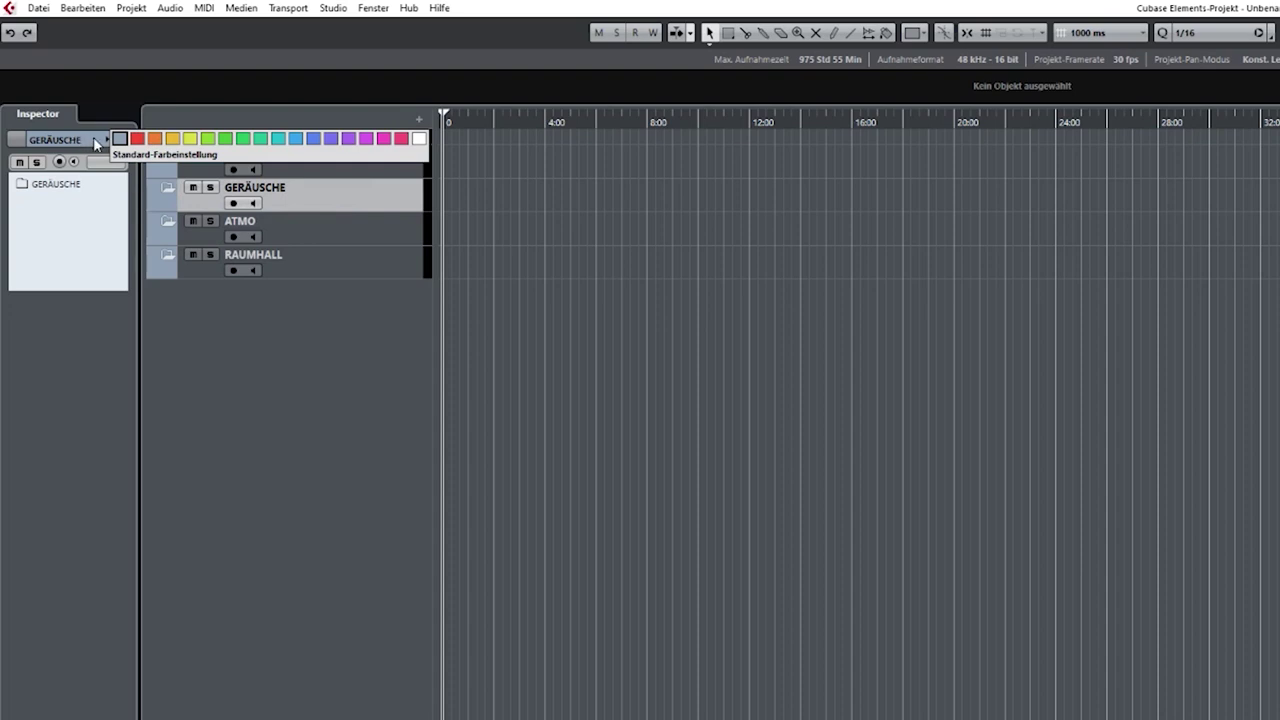
pyautogui.click(294, 139)
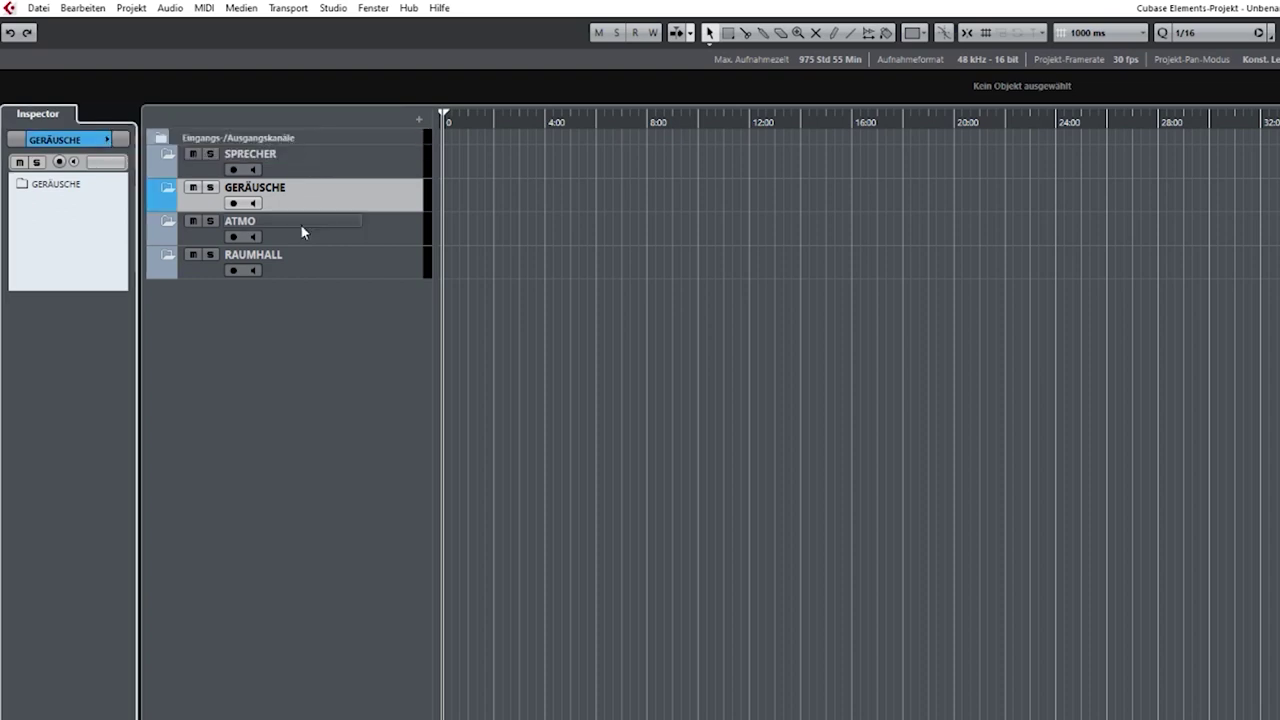
pyautogui.click(337, 235)
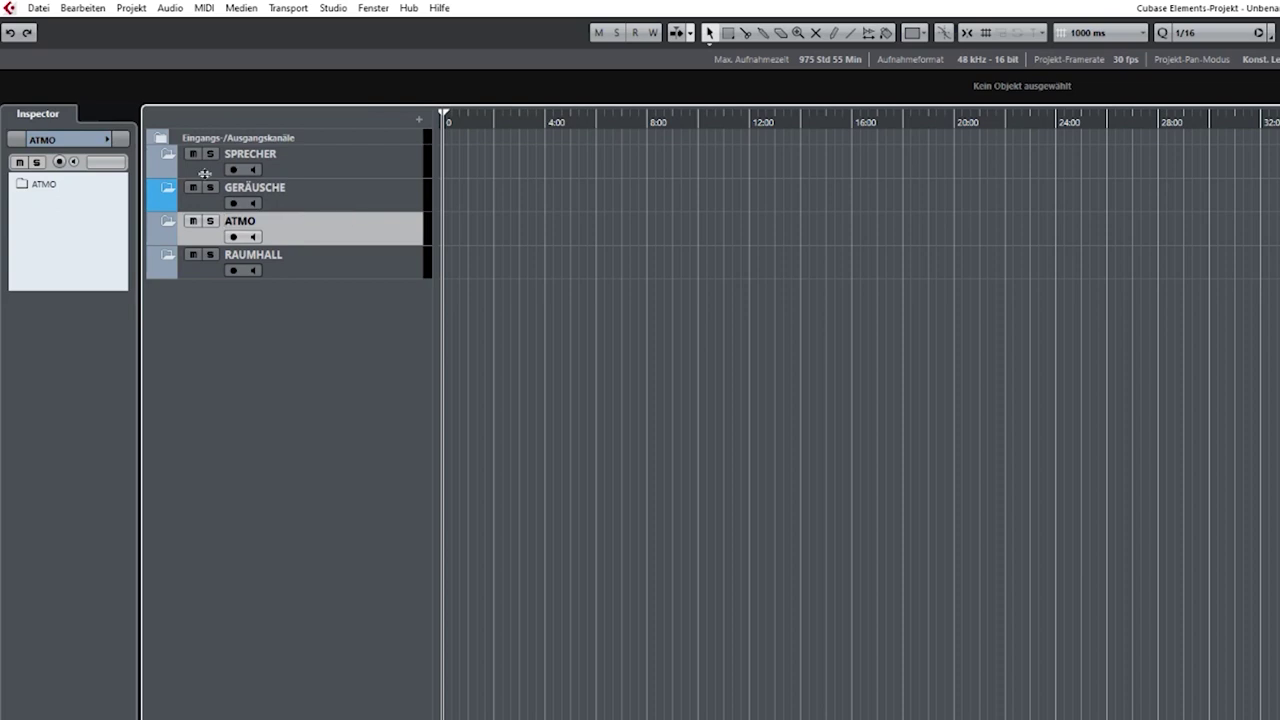
pyautogui.click(107, 141)
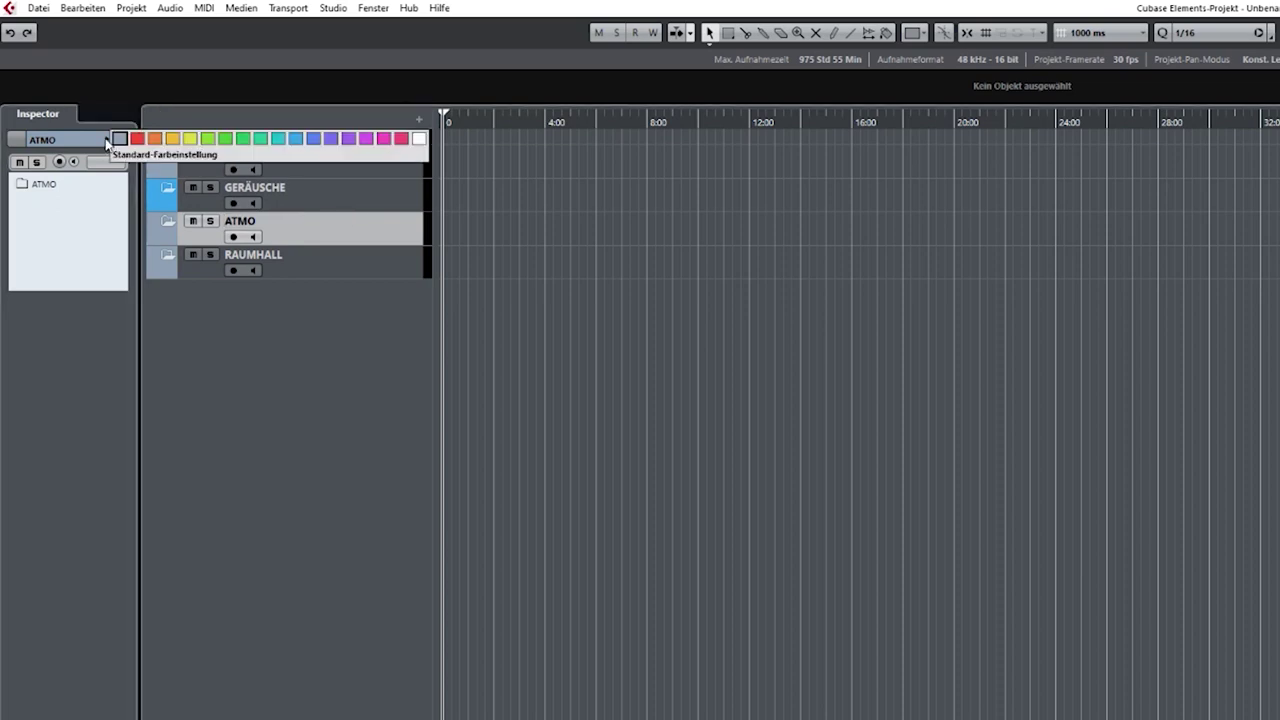
pyautogui.click(347, 139)
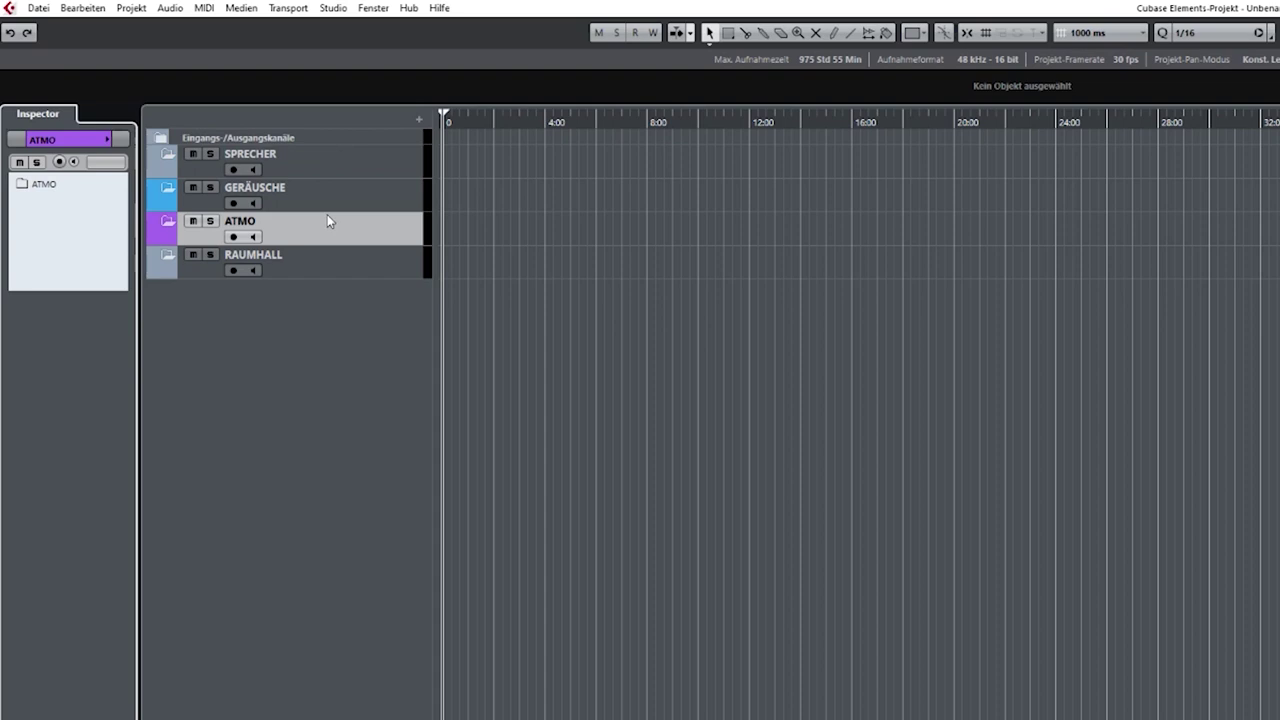
# - Color the RAUMHALL folder track red
pyautogui.click(331, 268)
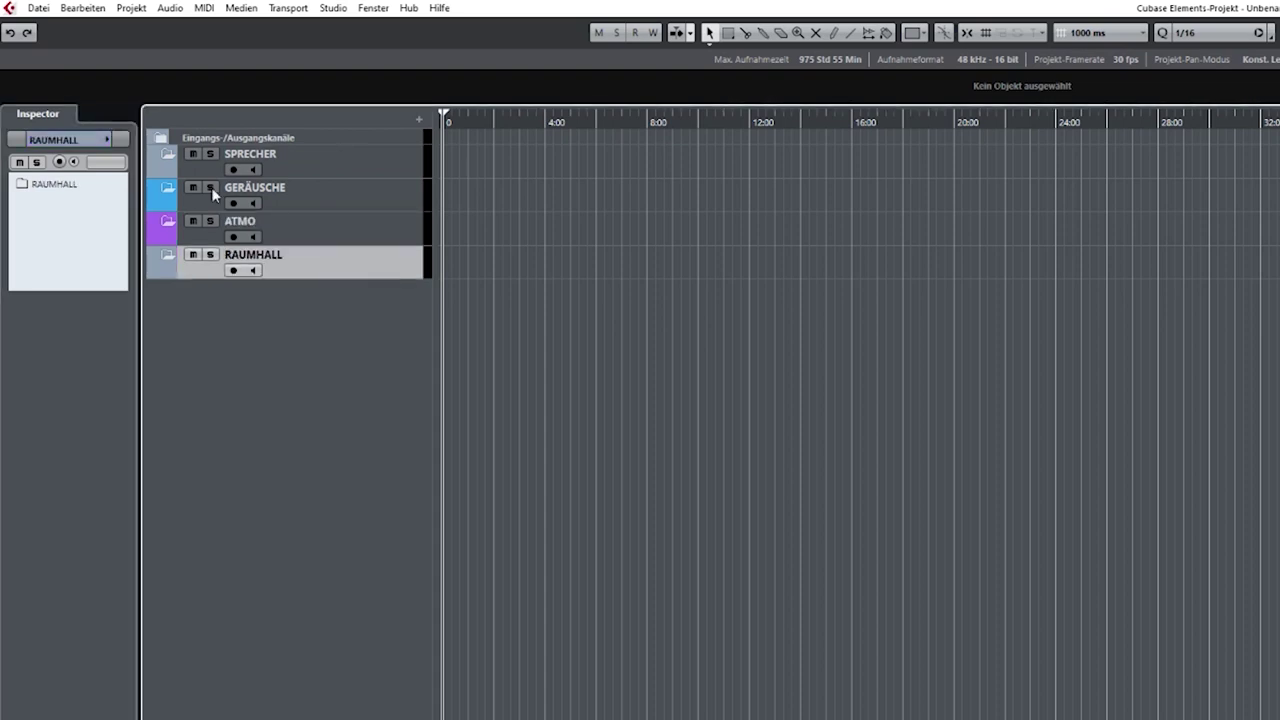
pyautogui.click(108, 140)
pyautogui.click(136, 139)
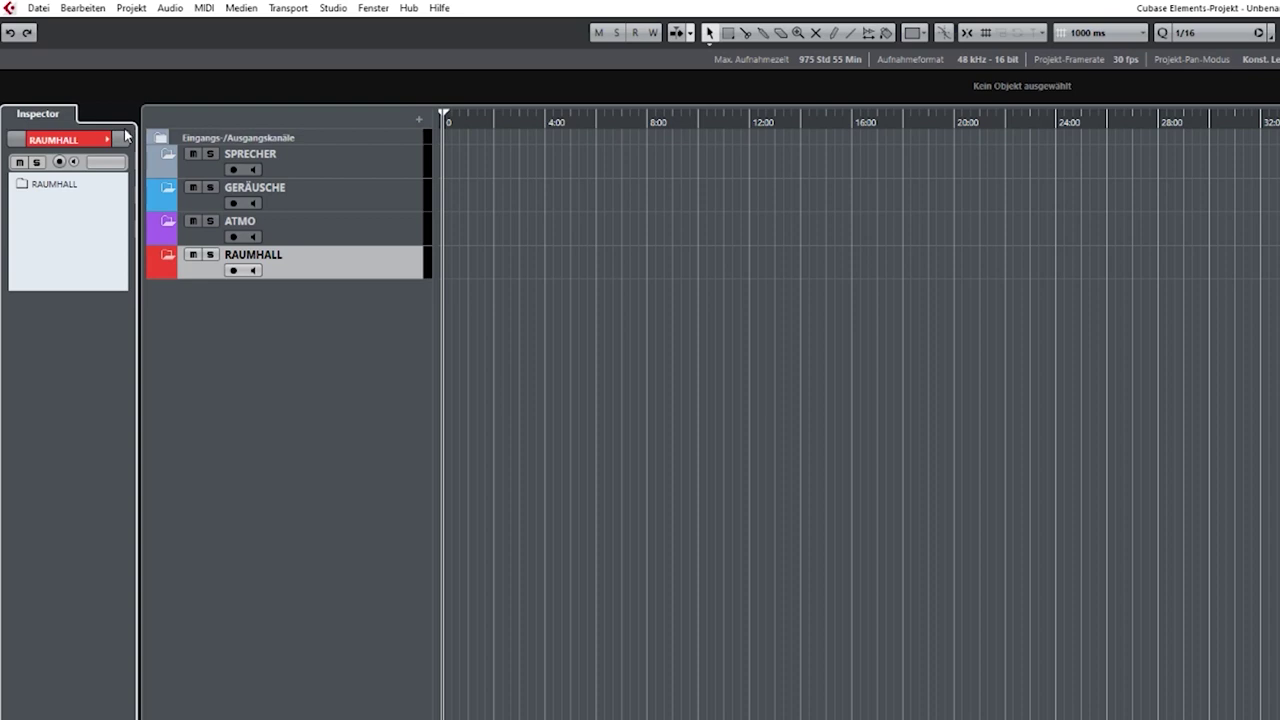
# - Add one mono audio track below the RAUMHALL folder and name it after the first speaker
pyautogui.rightClick(312, 346)
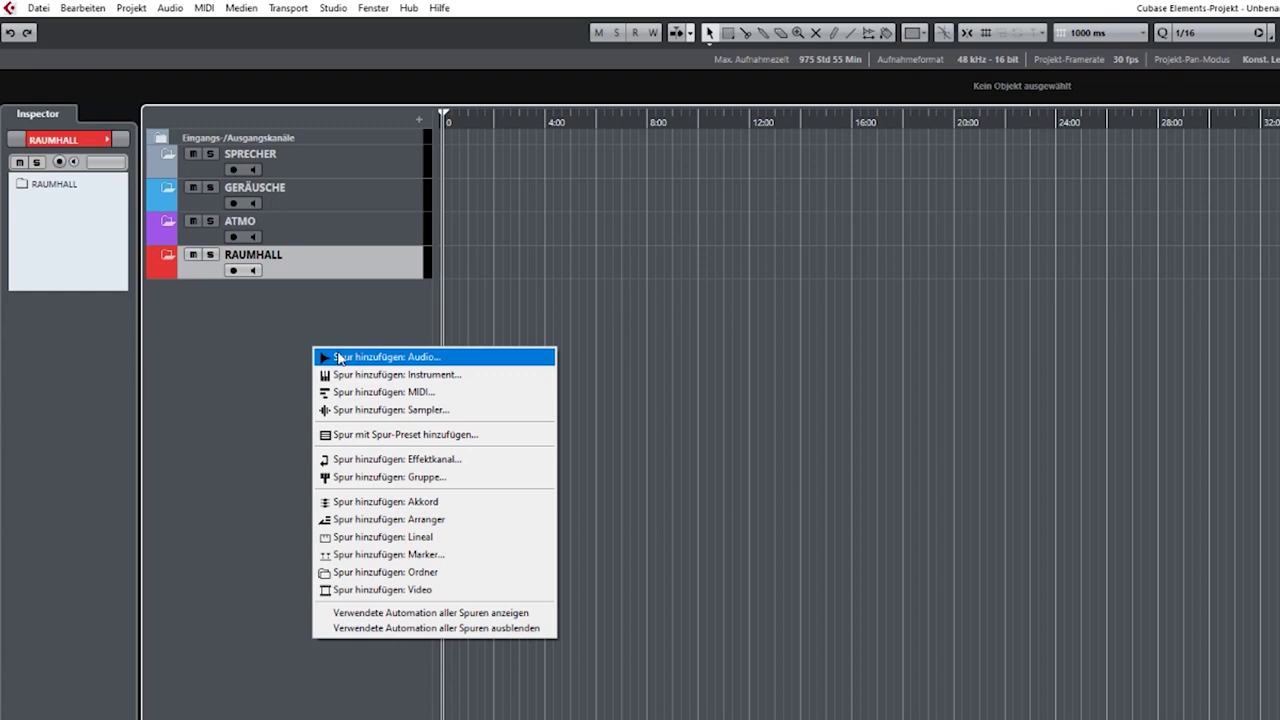
pyautogui.click(338, 358)
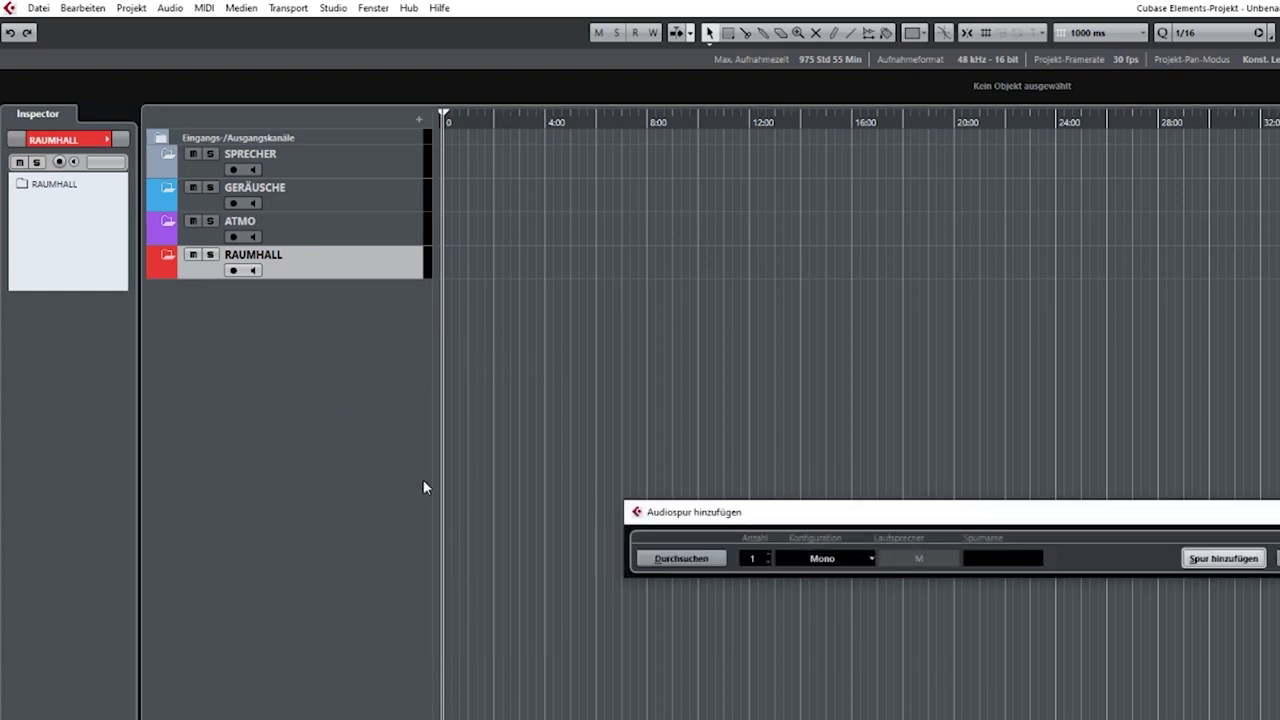
pyautogui.write('Jan')
pyautogui.click(821, 560)
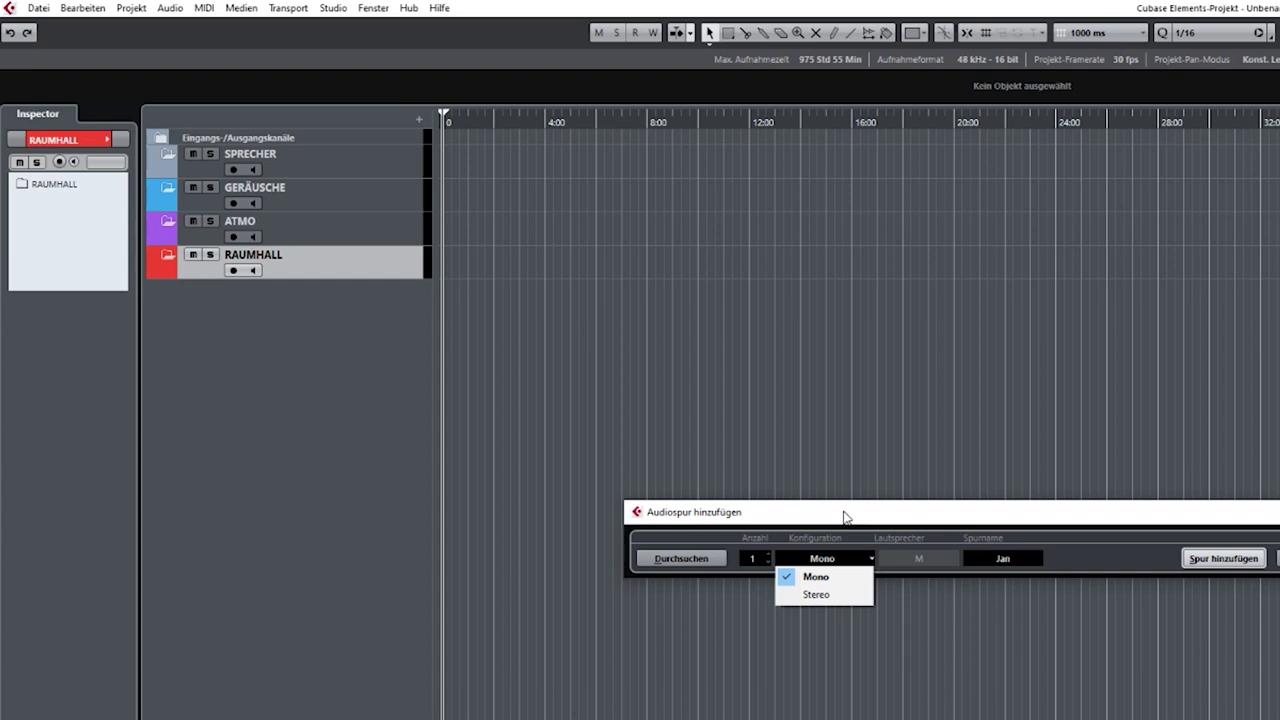
pyautogui.click(813, 574)
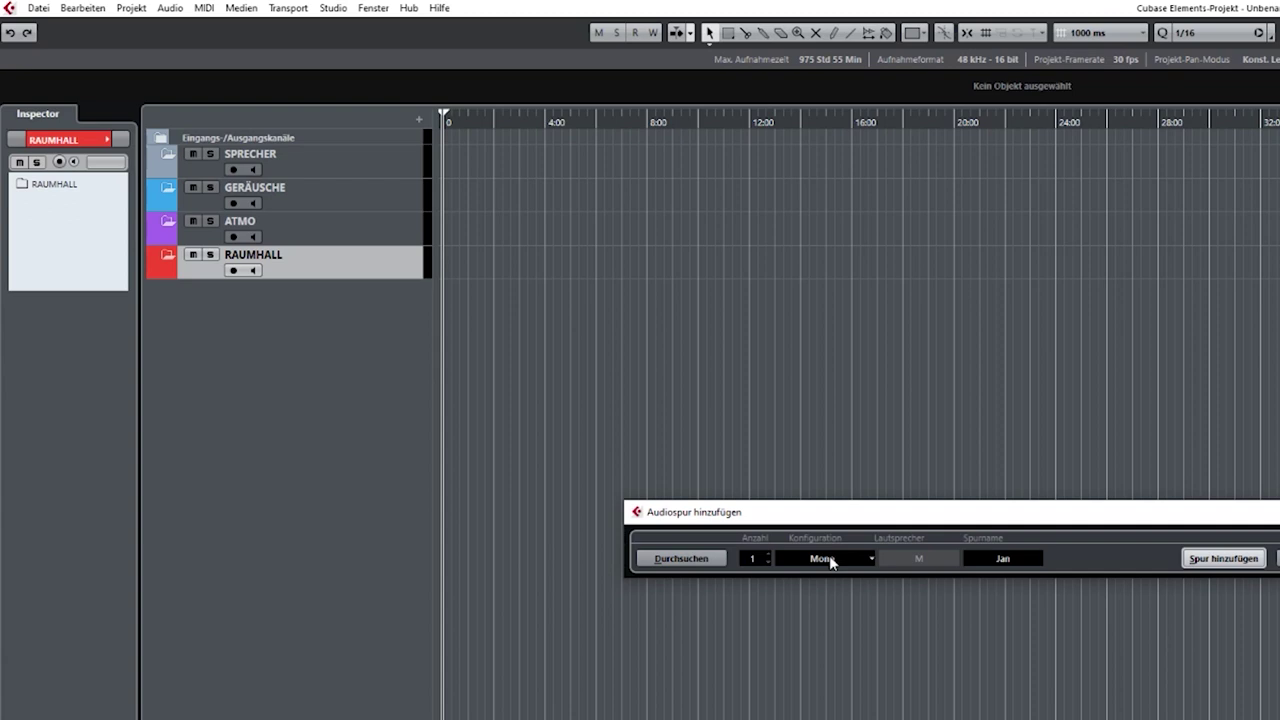
pyautogui.click(1245, 562)
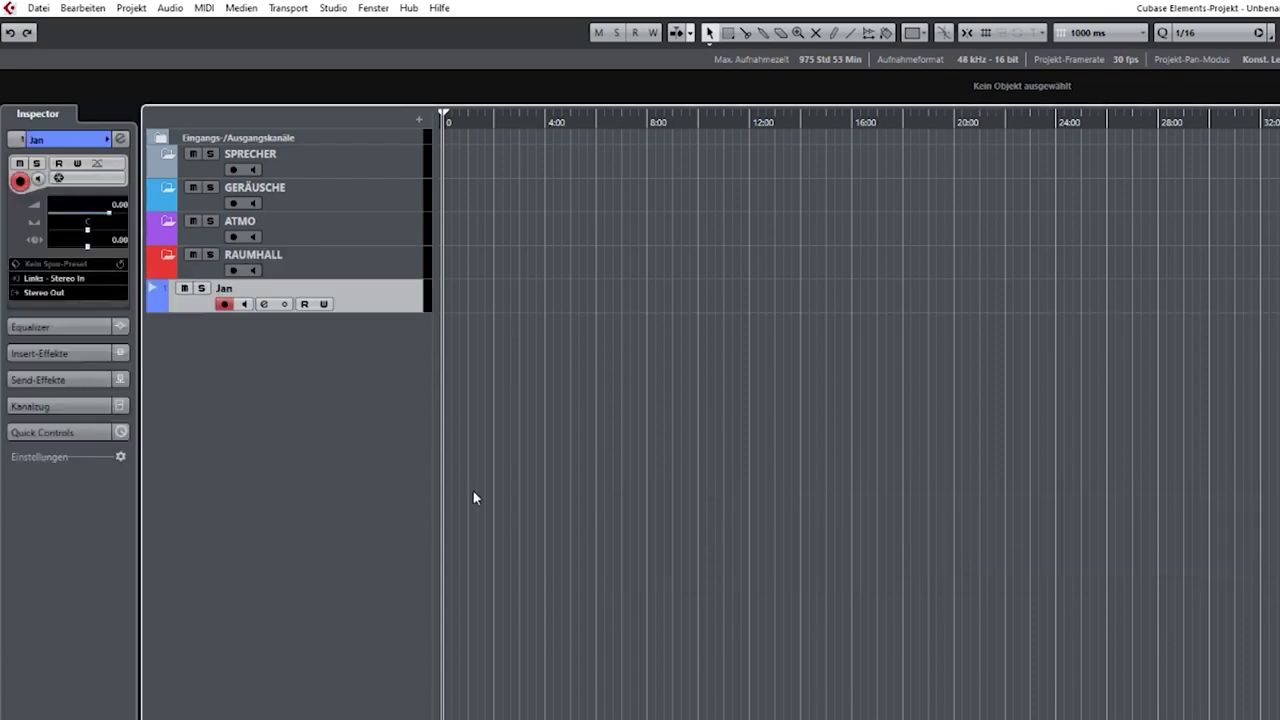
pyautogui.rightClick(237, 418)
pyautogui.click(300, 429)
pyautogui.write('Lea')
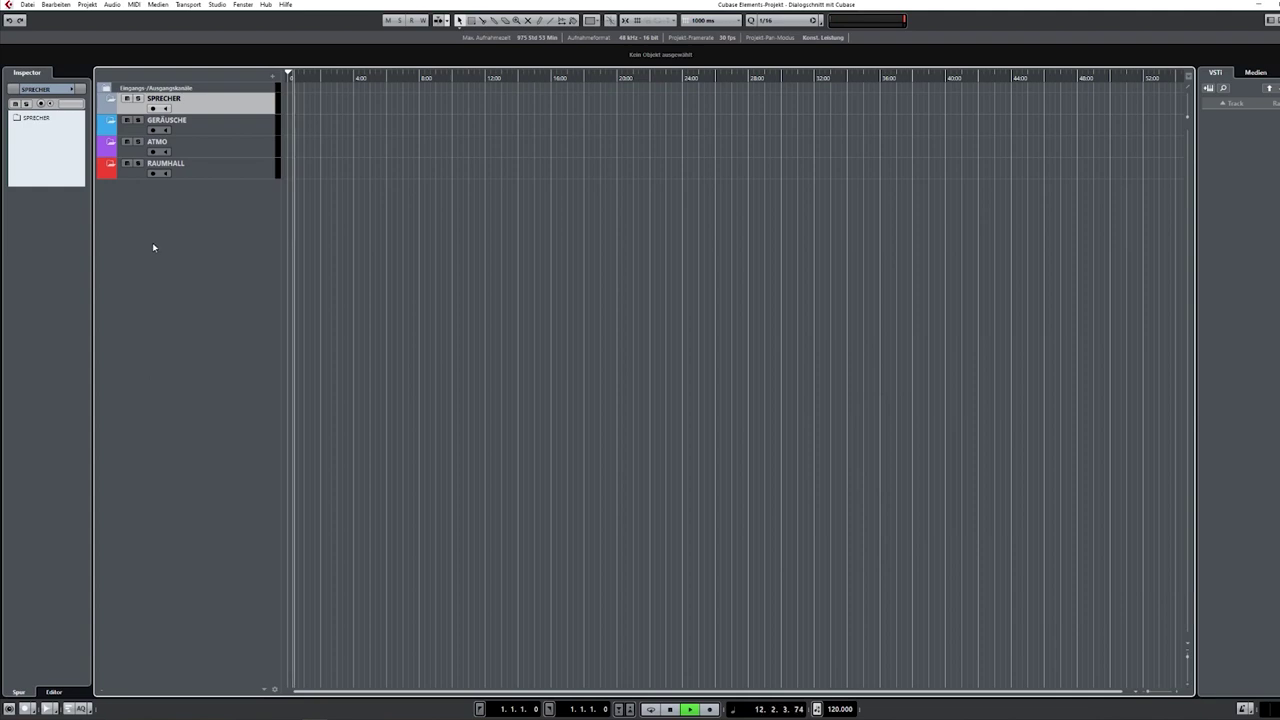
# - Add one mono audio track directly below the SPRECHER folder track, named after the first speaker
pyautogui.rightClick(147, 222)
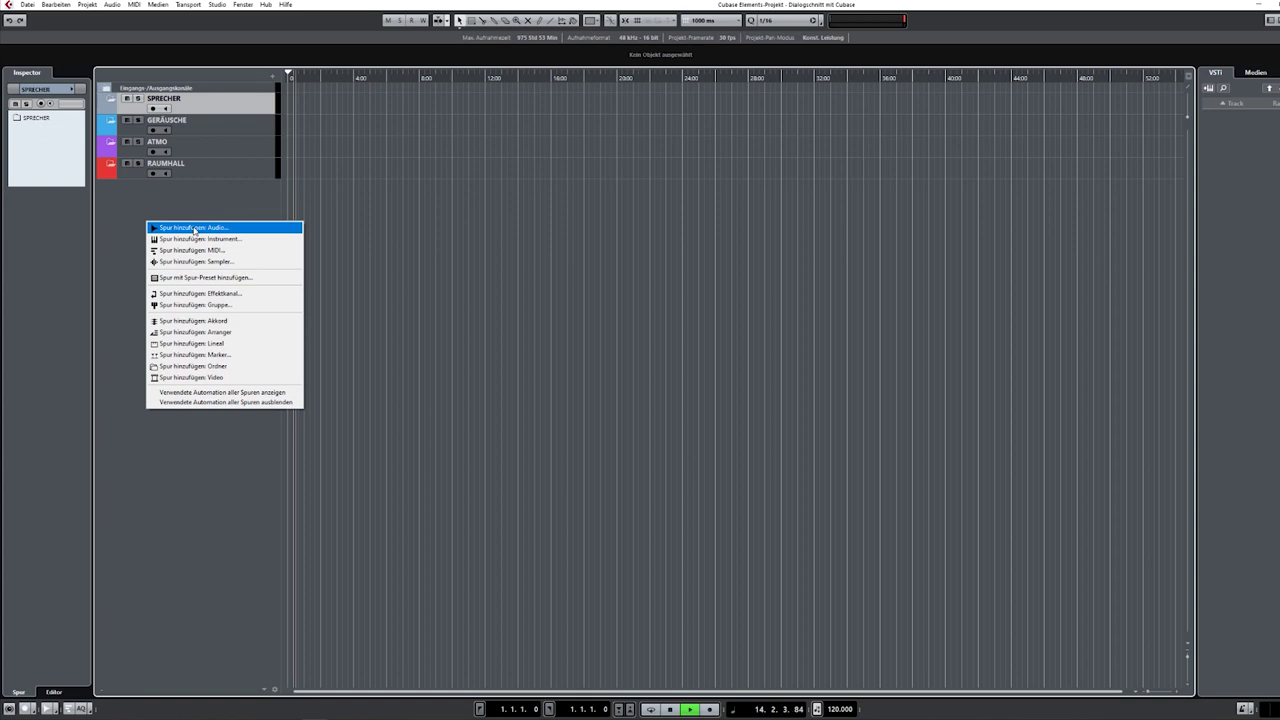
pyautogui.click(194, 228)
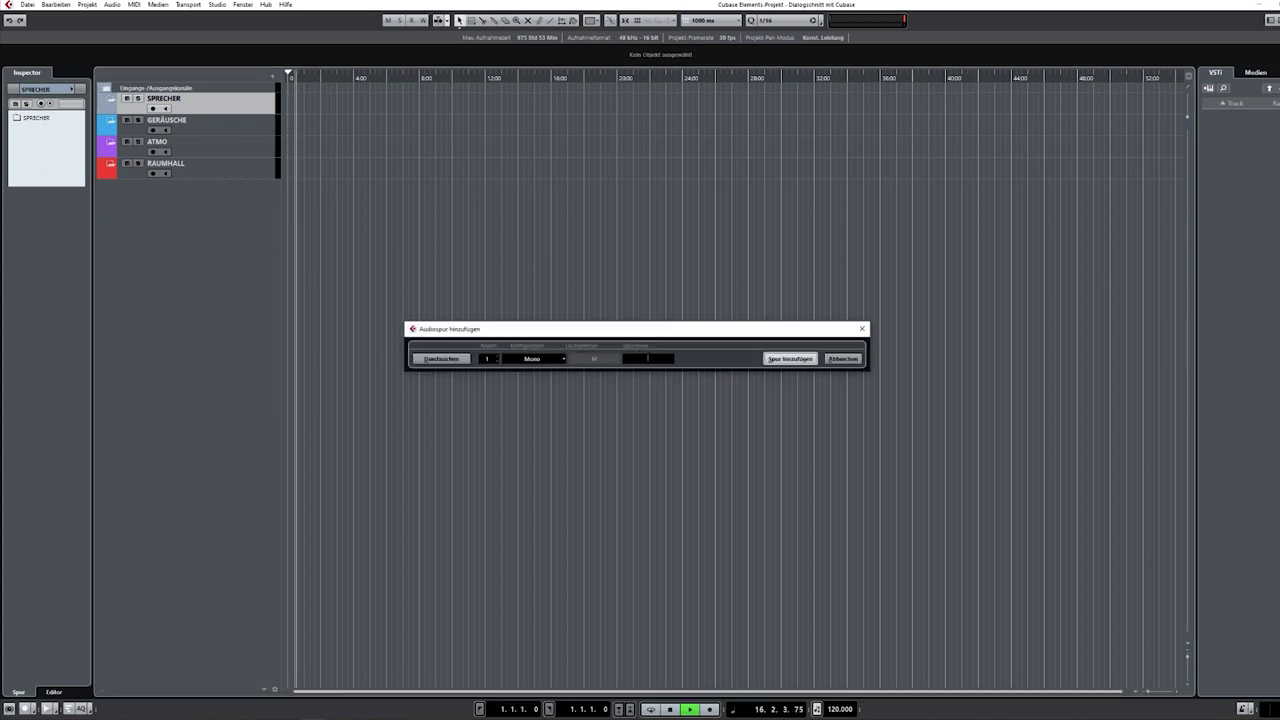
pyautogui.write('Jan')
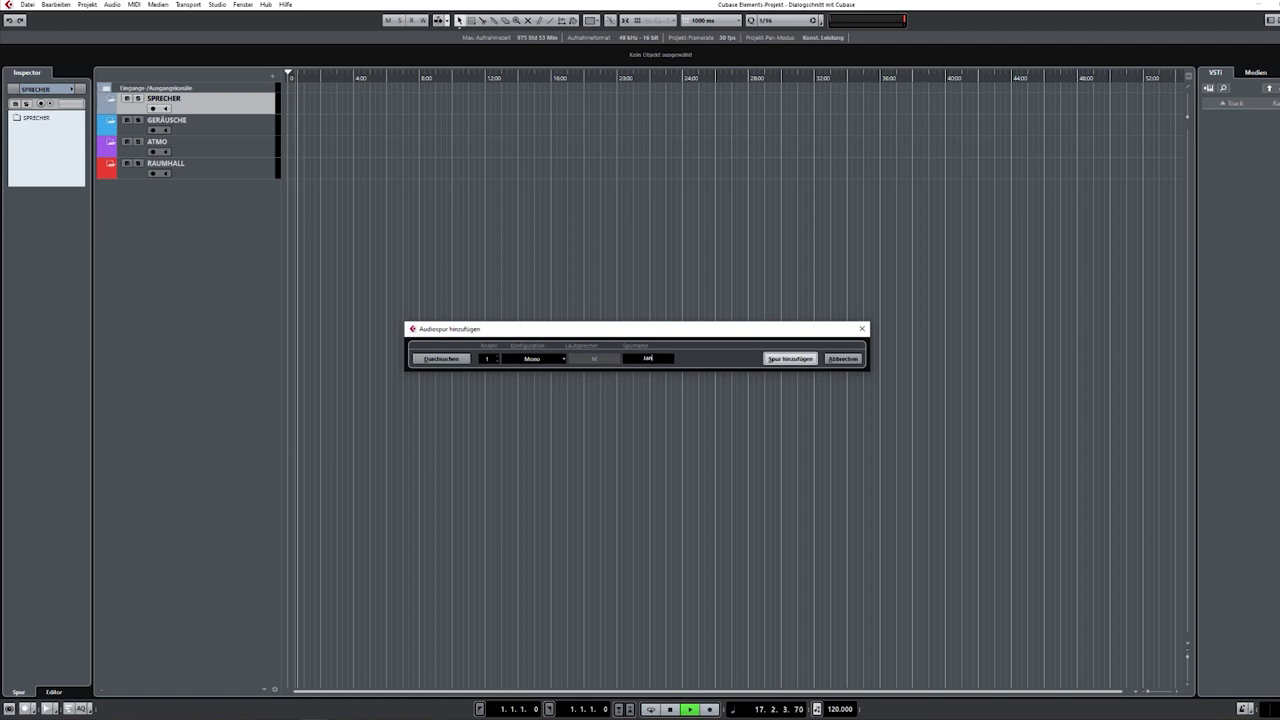
pyautogui.click(561, 360)
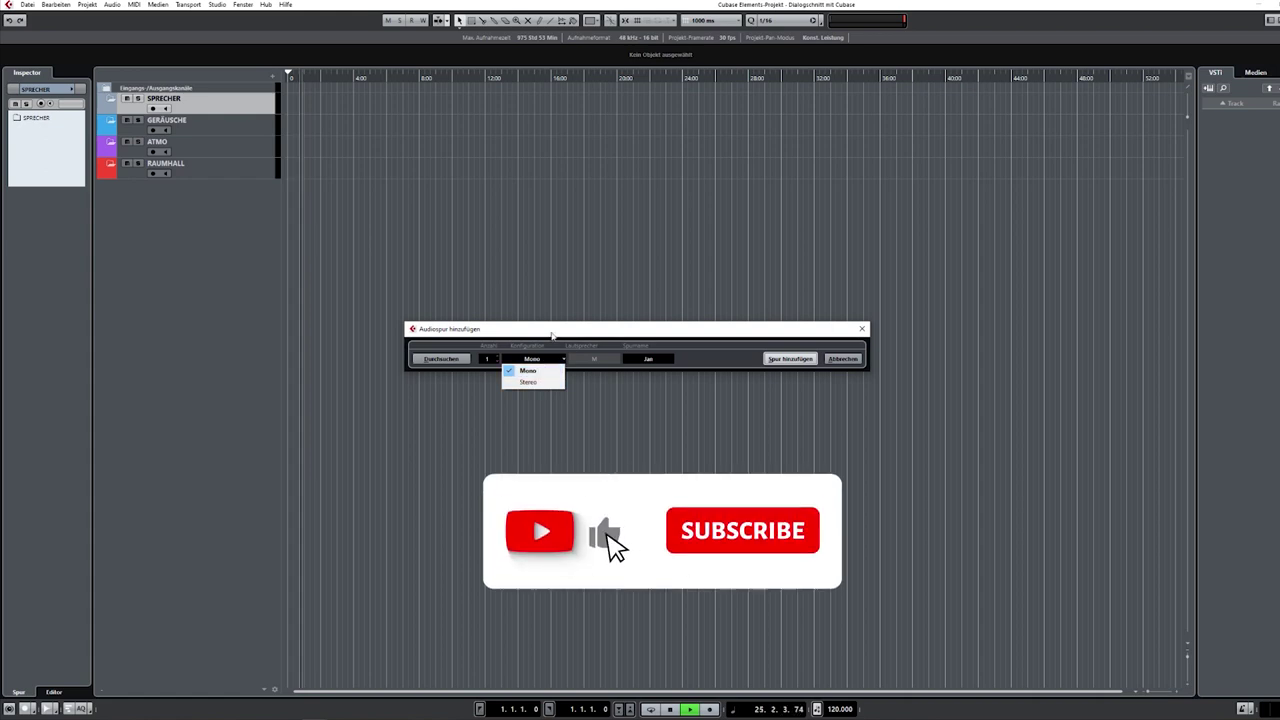
pyautogui.click(536, 372)
pyautogui.click(789, 359)
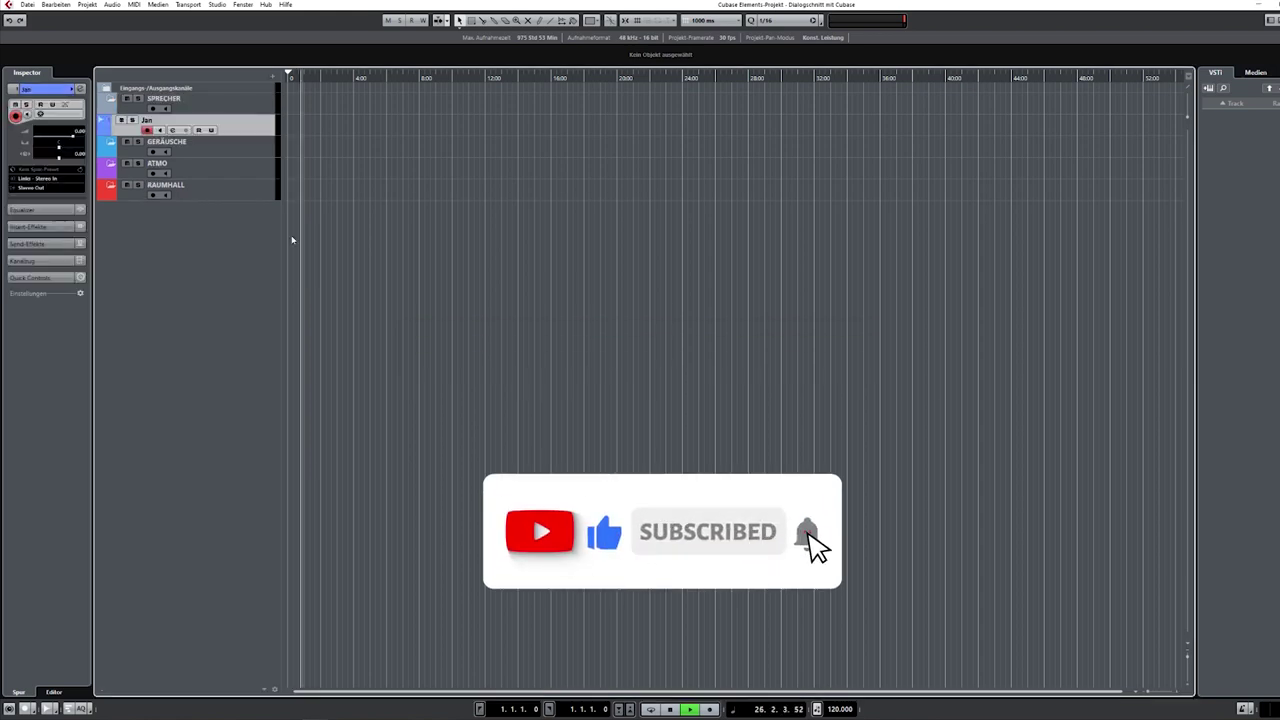
# - Add a mono audio track for the second speaker below the first speaker's track, using the speaker's first name
pyautogui.rightClick(216, 236)
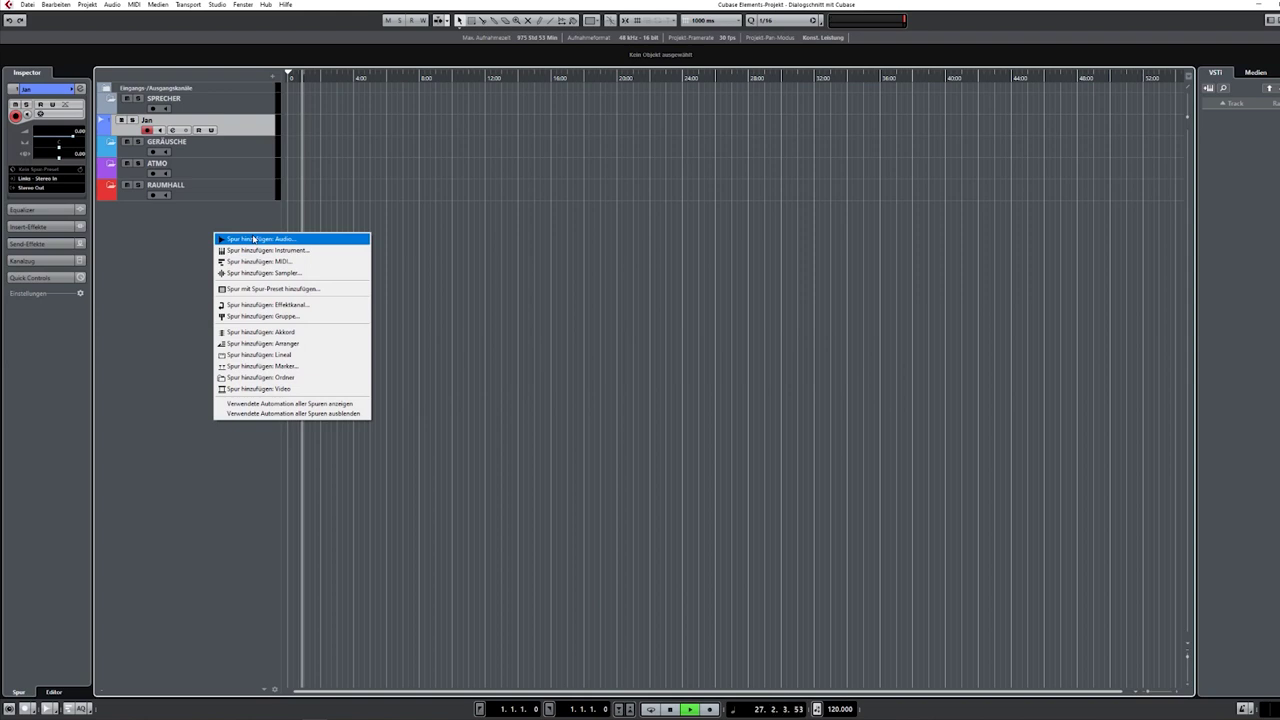
pyautogui.click(254, 239)
pyautogui.write('Laura')
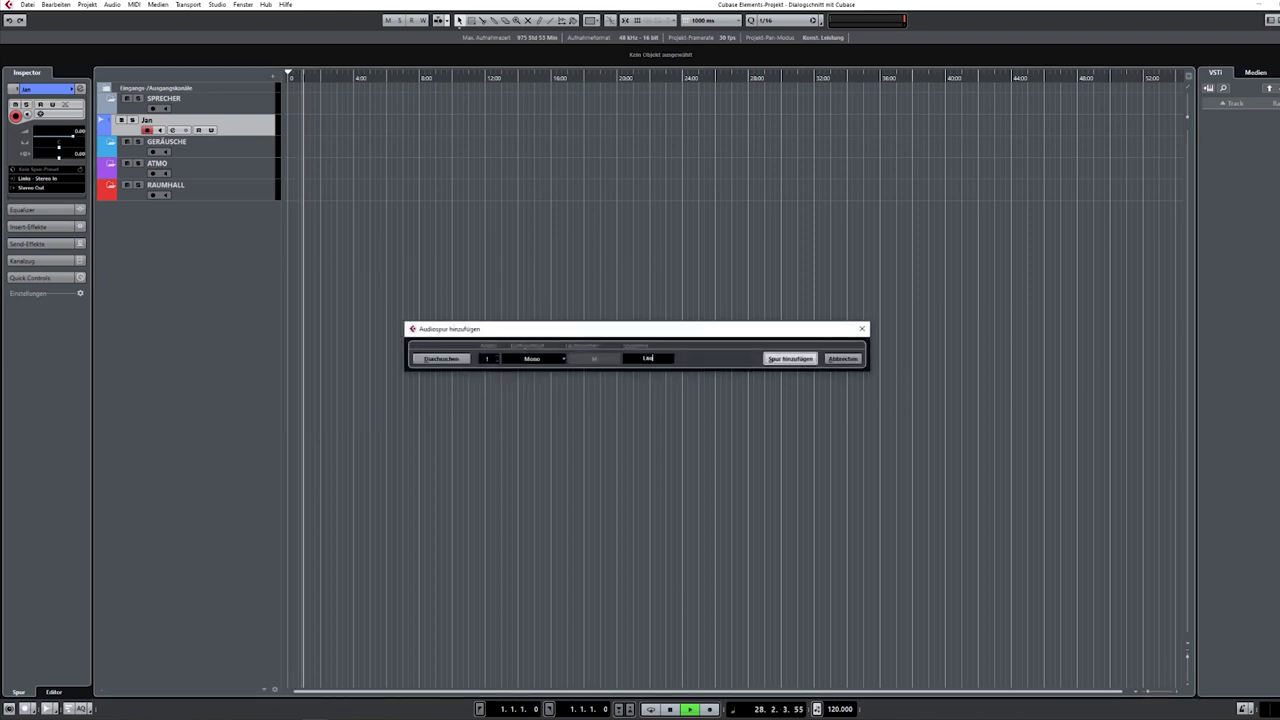
pyautogui.click(790, 358)
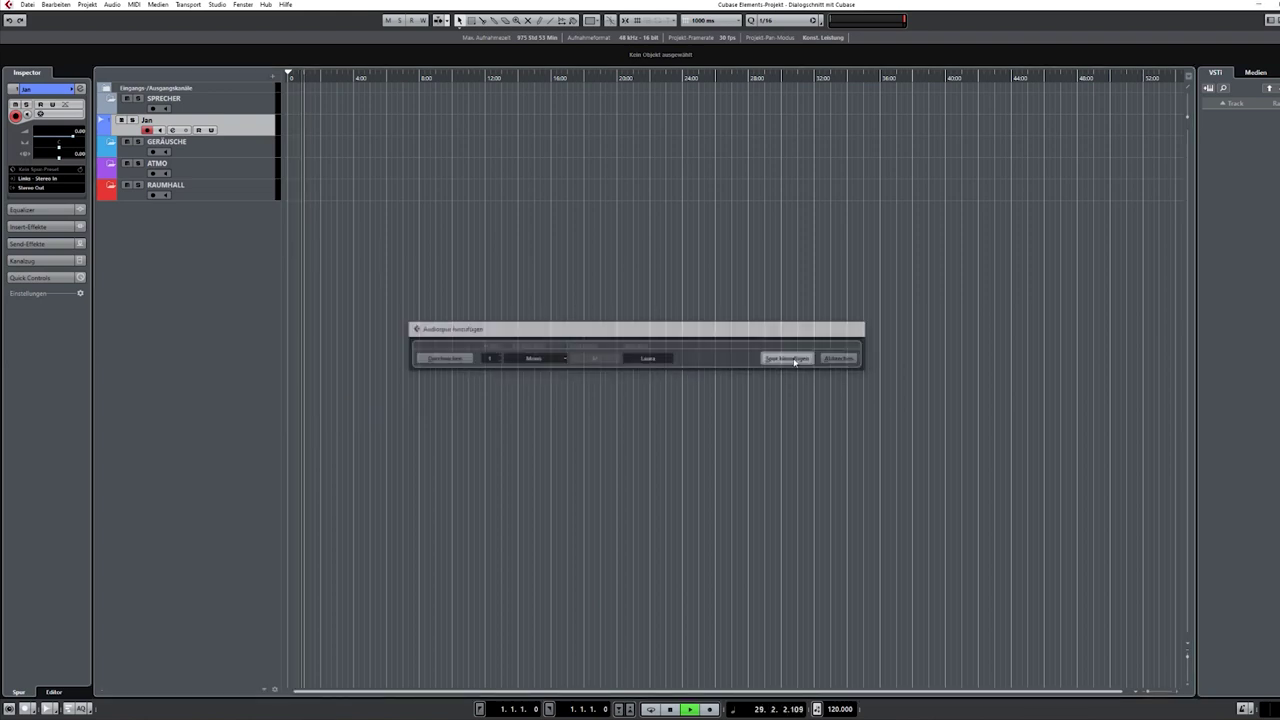
# - Add a third mono speaker track below the second one and name it after the third speaker
pyautogui.rightClick(182, 287)
pyautogui.click(248, 291)
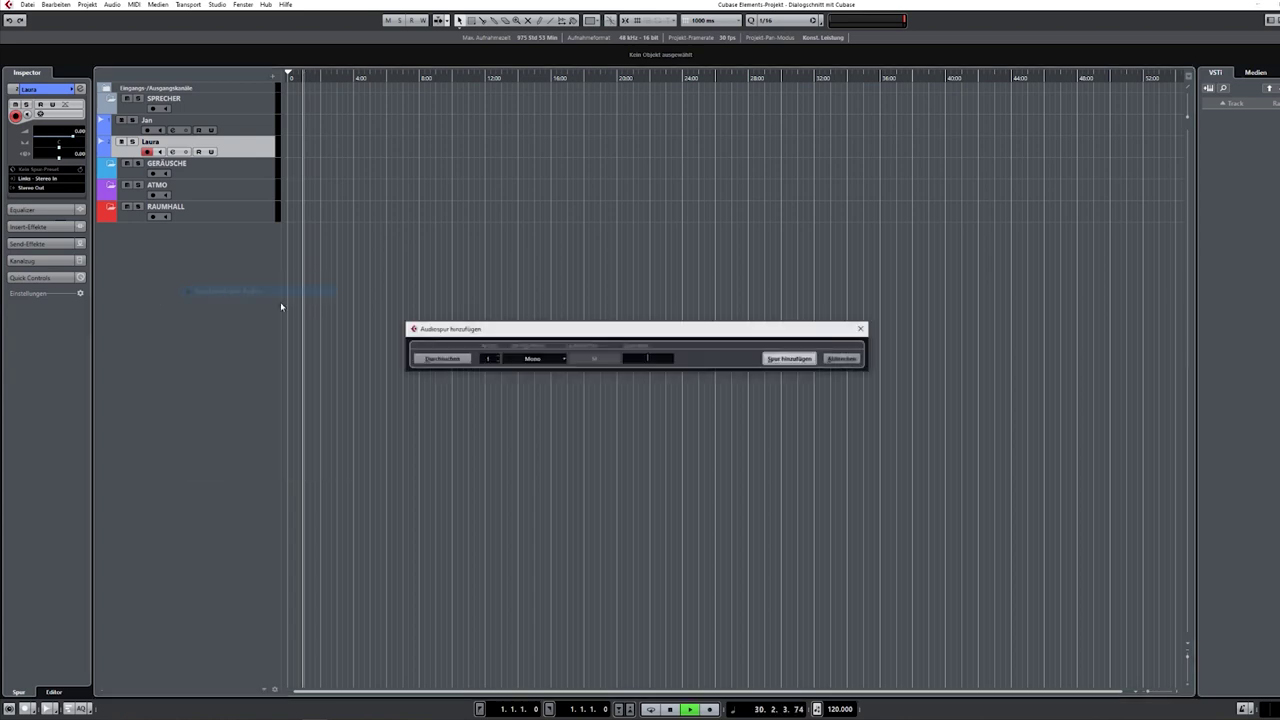
pyautogui.write('Simon')
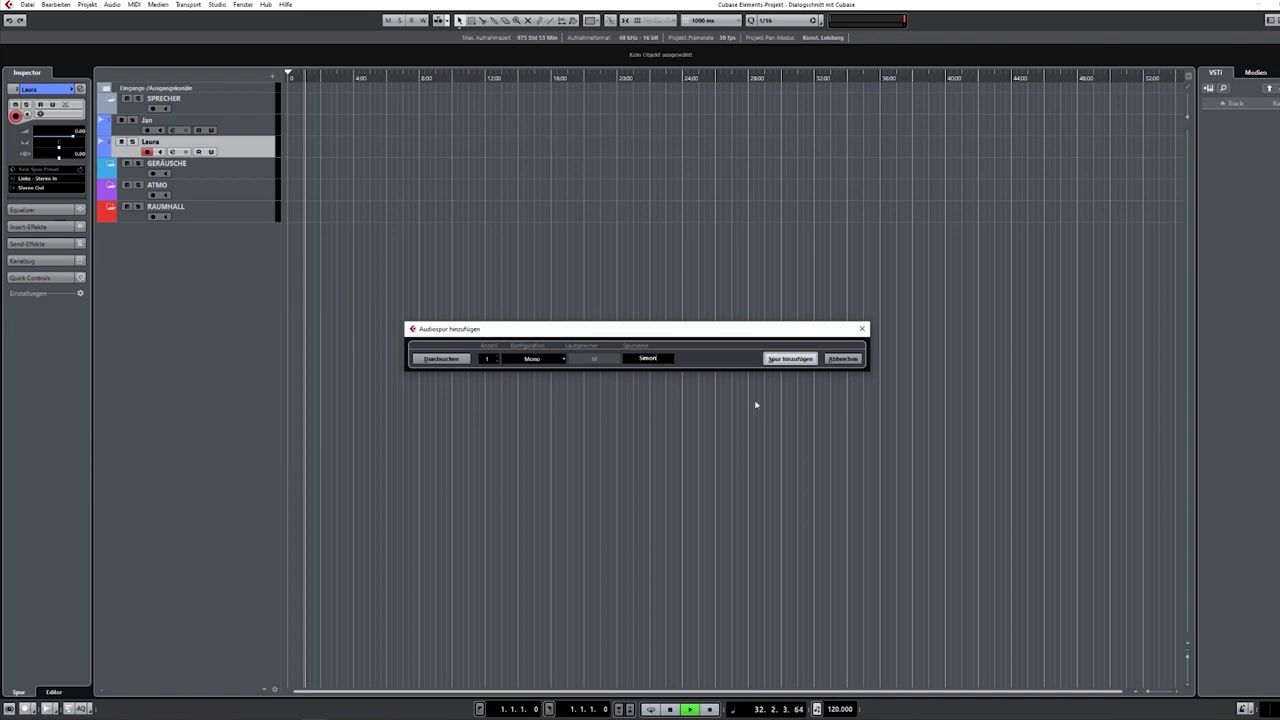
pyautogui.click(790, 358)
# - Add a fourth mono speaker track above the GERÄUSCHE folder and name it after the fourth speaker
pyautogui.rightClick(197, 286)
pyautogui.click(240, 290)
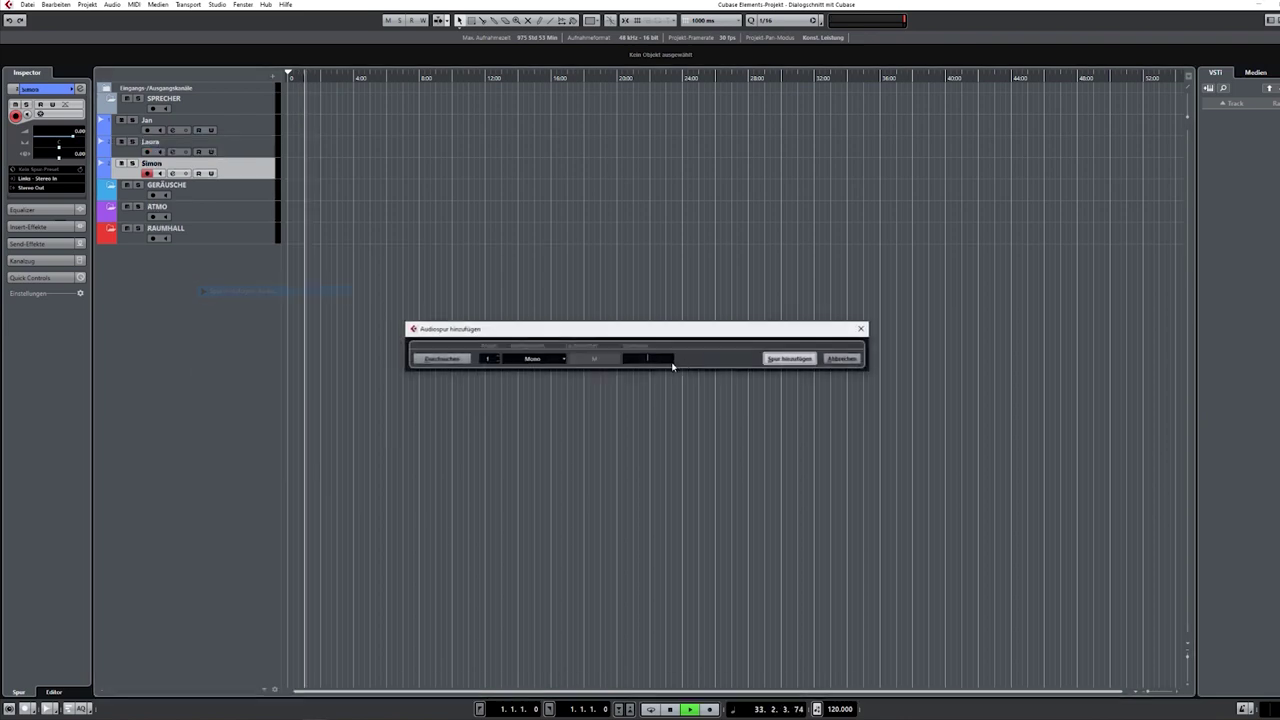
pyautogui.write('Karin')
pyautogui.click(790, 358)
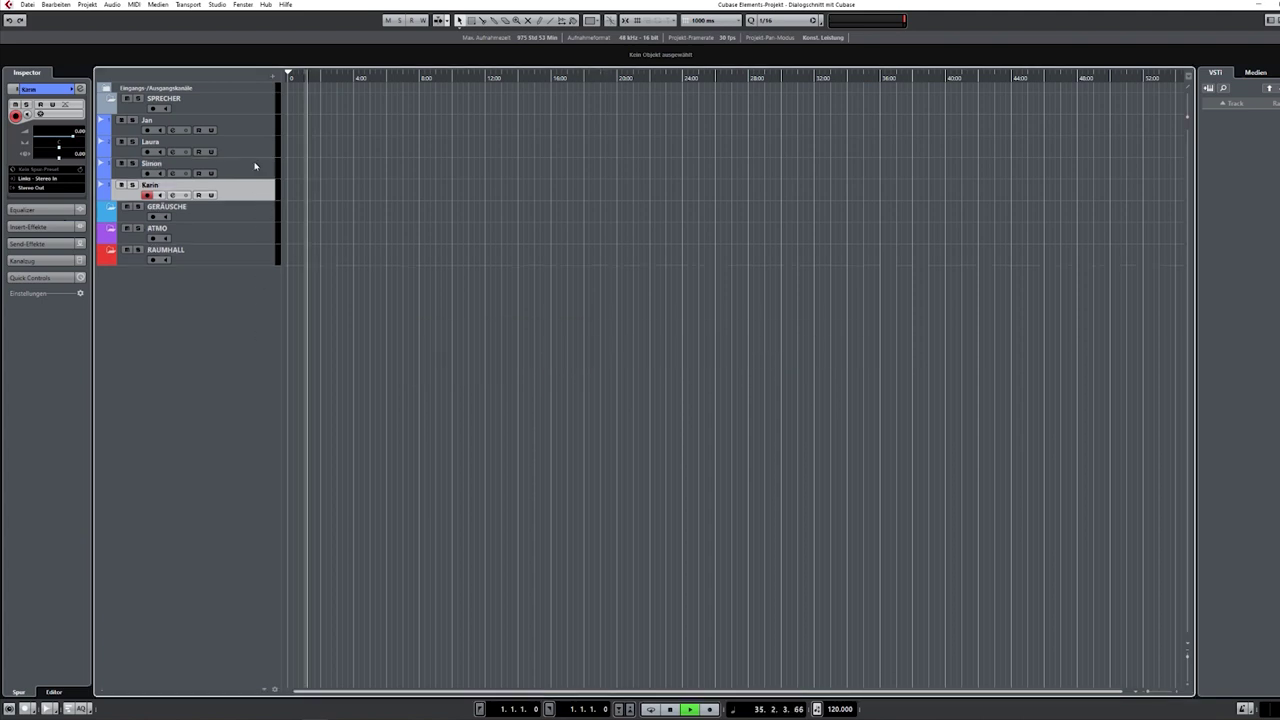
# - Select all four speaker audio tracks and move them into the SPRECHER folder track
pyautogui.click(251, 133)
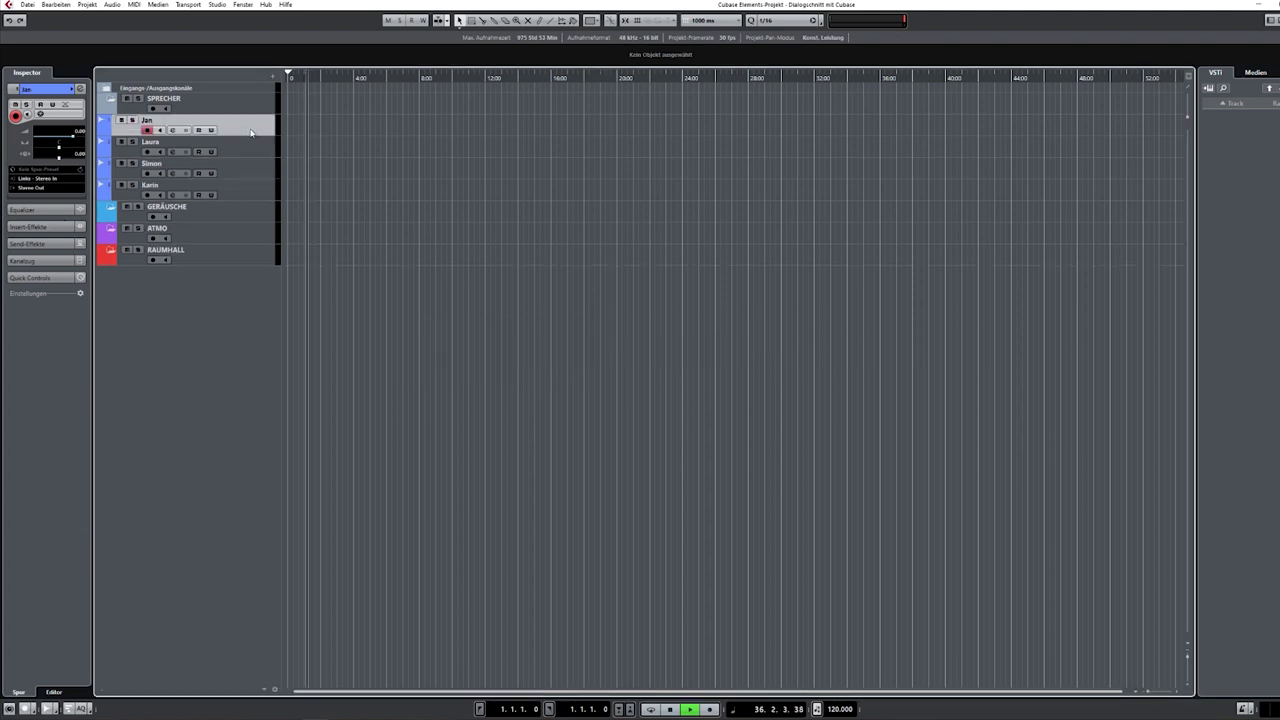
pyautogui.keyDown('shift'); pyautogui.click(245, 191); pyautogui.keyUp('shift')
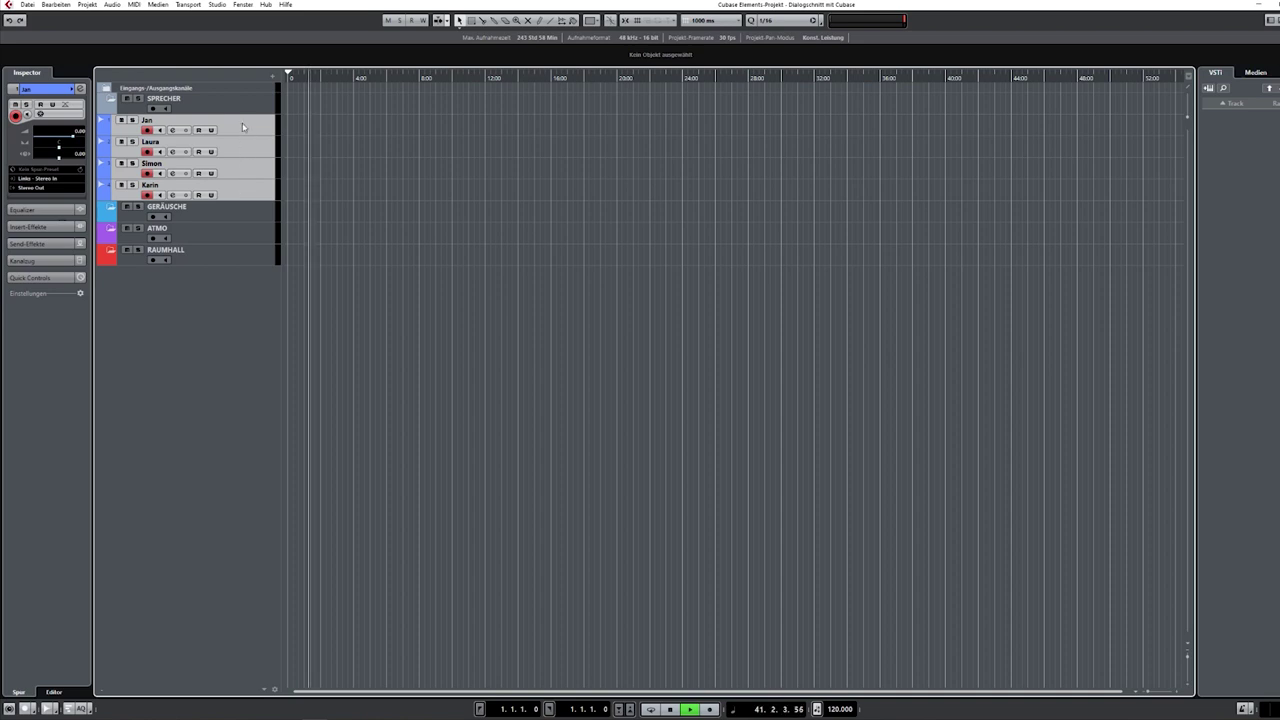
pyautogui.moveTo(242, 127); pyautogui.dragTo(197, 110)
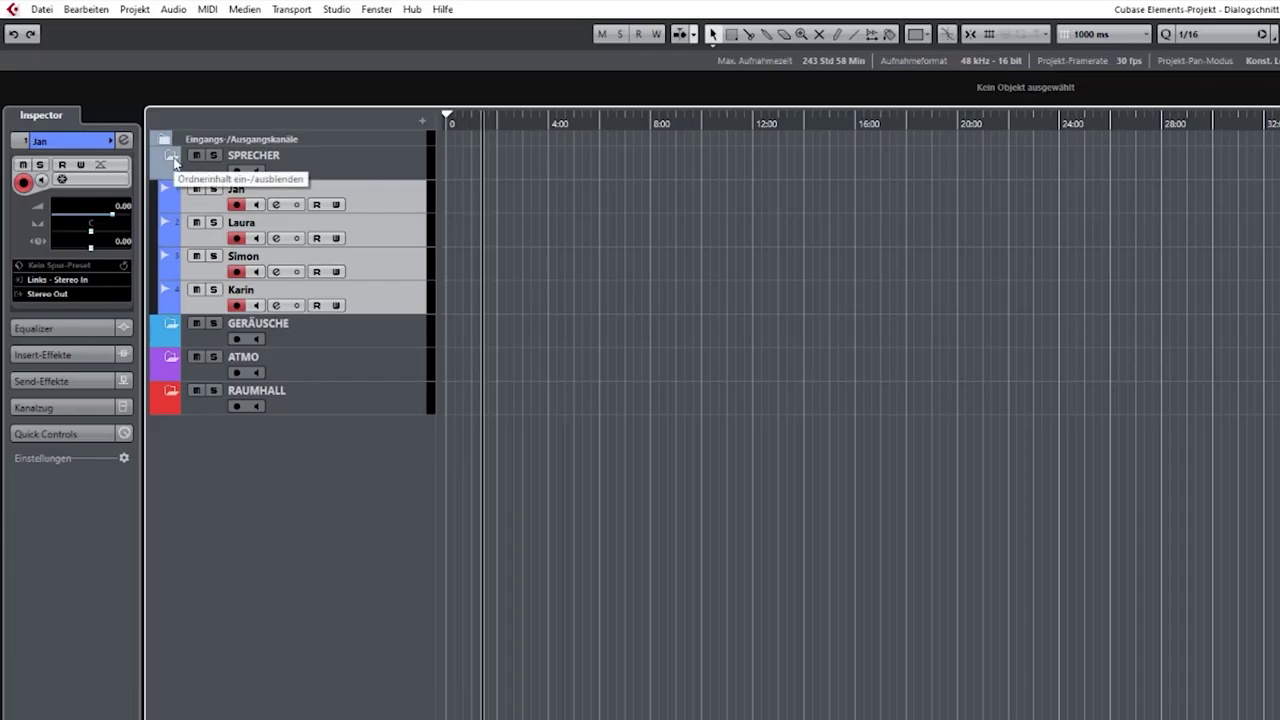
# - Collapse and expand the SPRECHER folder track to check that it holds the speaker tracks
pyautogui.click(172, 158)
pyautogui.click(166, 157)
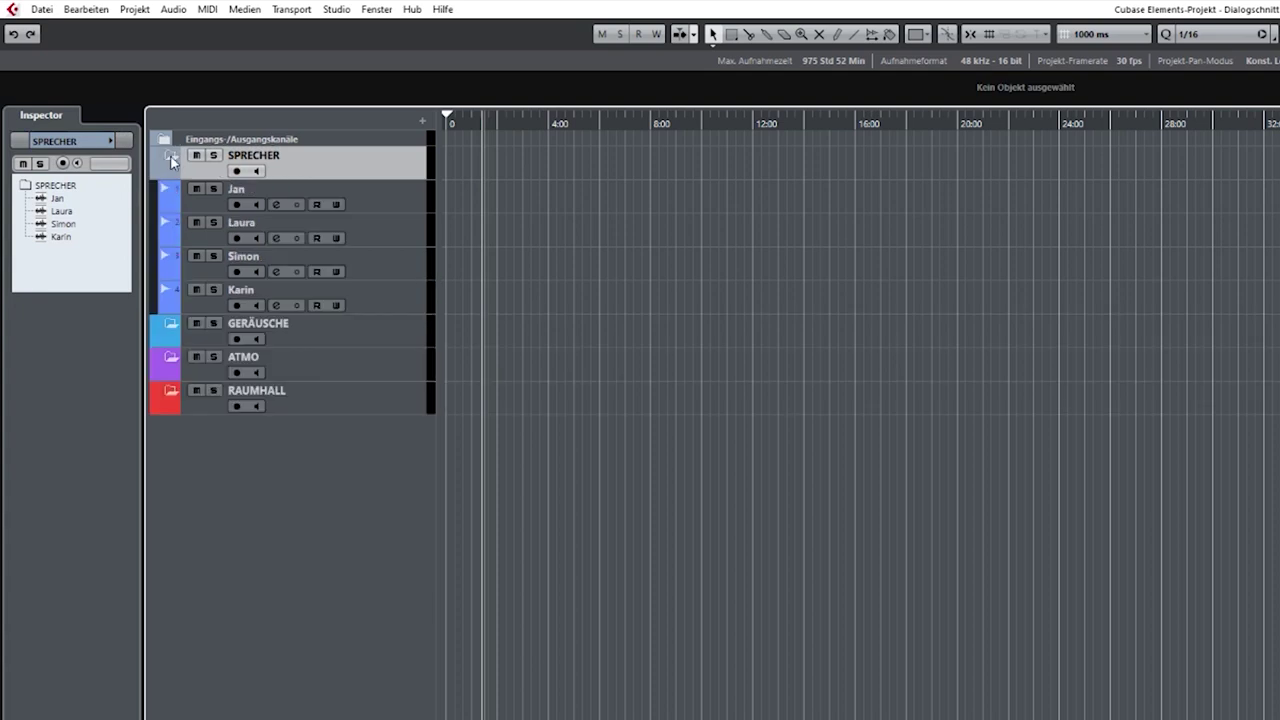
pyautogui.click(168, 158)
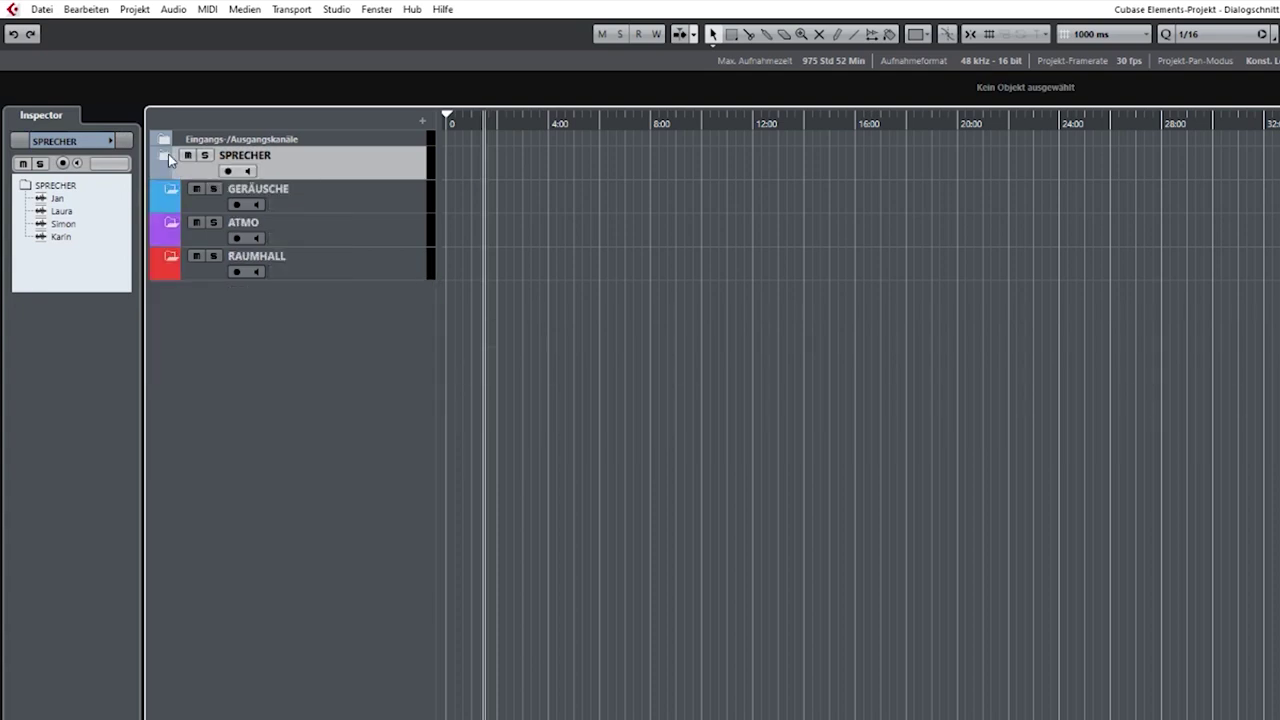
pyautogui.click(168, 158)
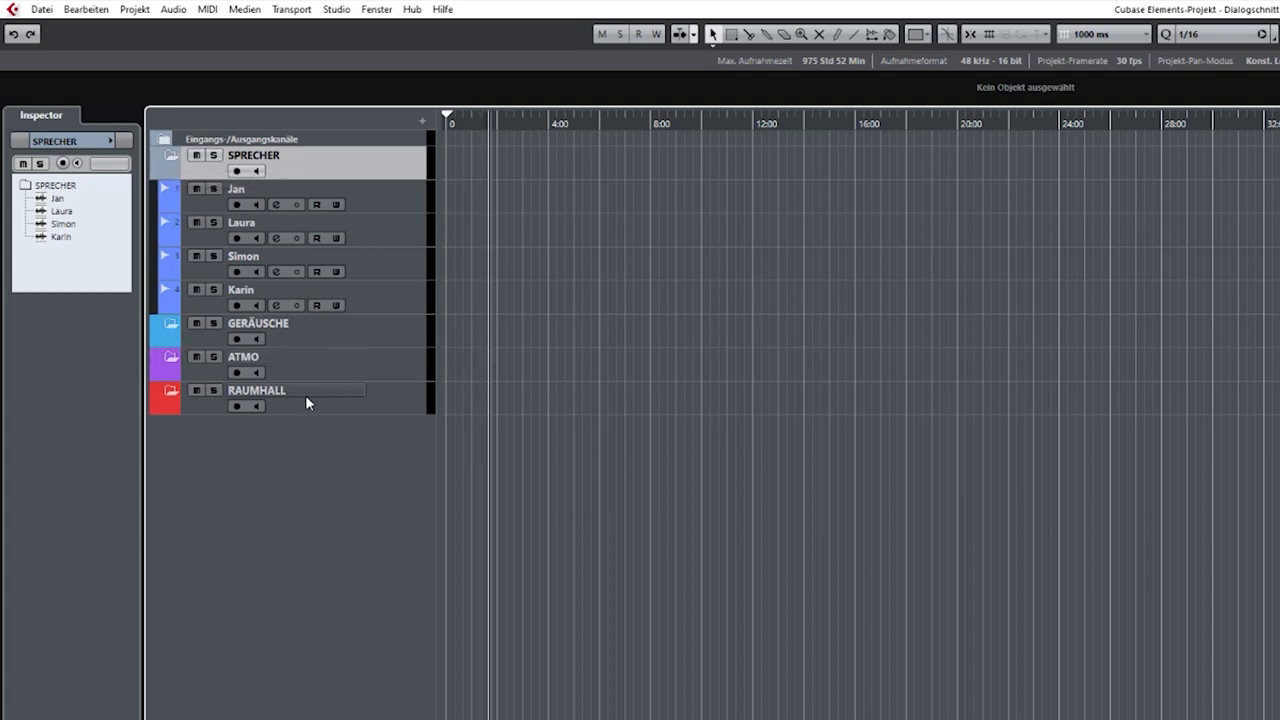
pyautogui.click(167, 159)
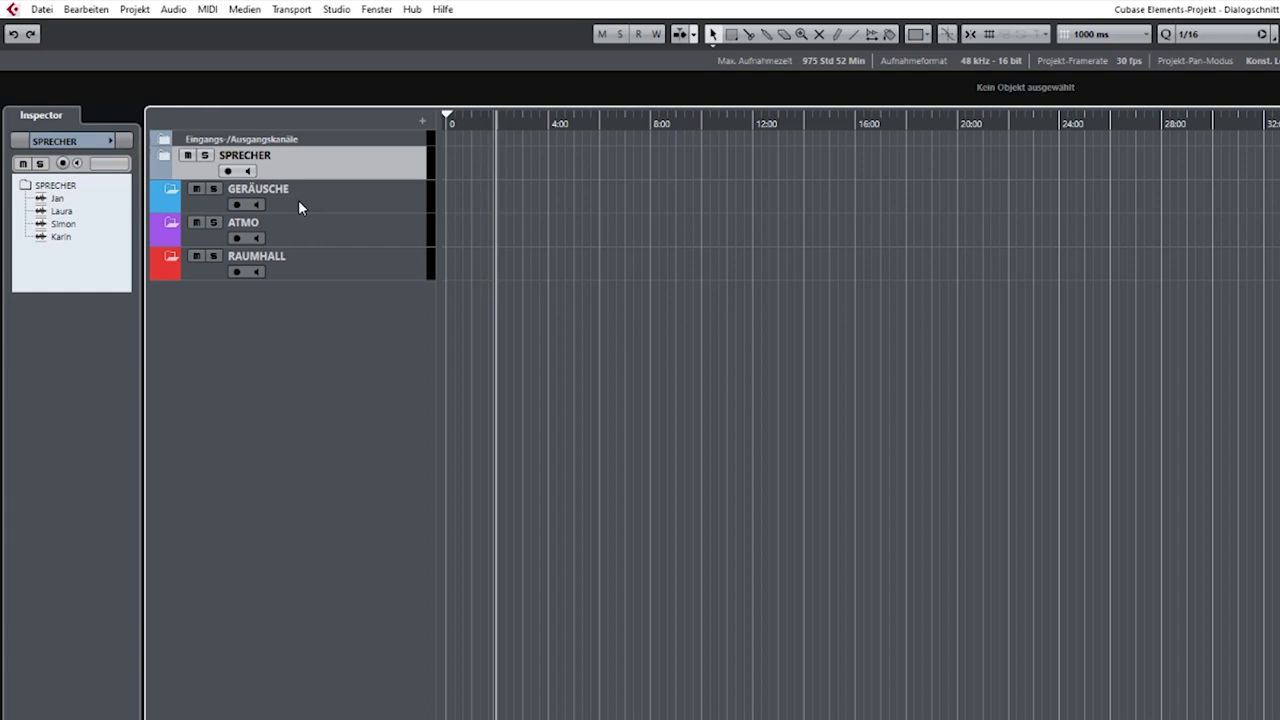
pyautogui.click(164, 160)
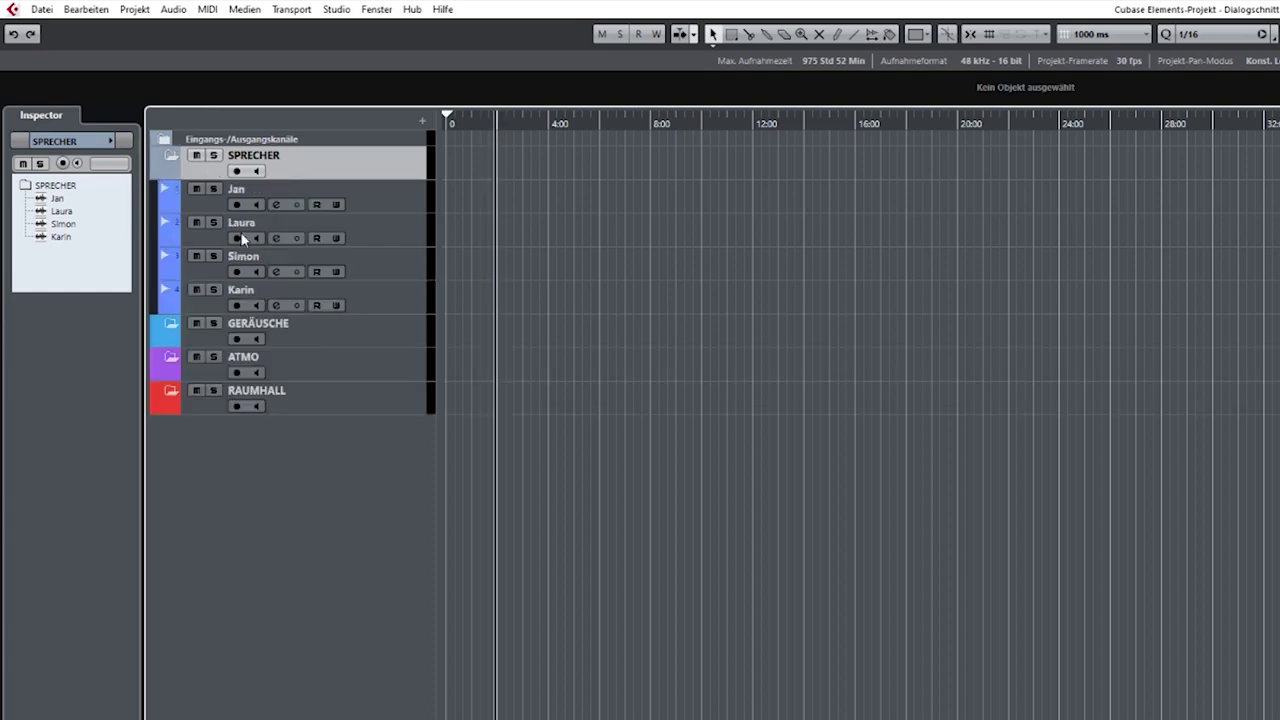
# - Color the first speaker's audio track orange (Color 2) and select the second speaker's track
pyautogui.click(400, 195)
pyautogui.click(110, 141)
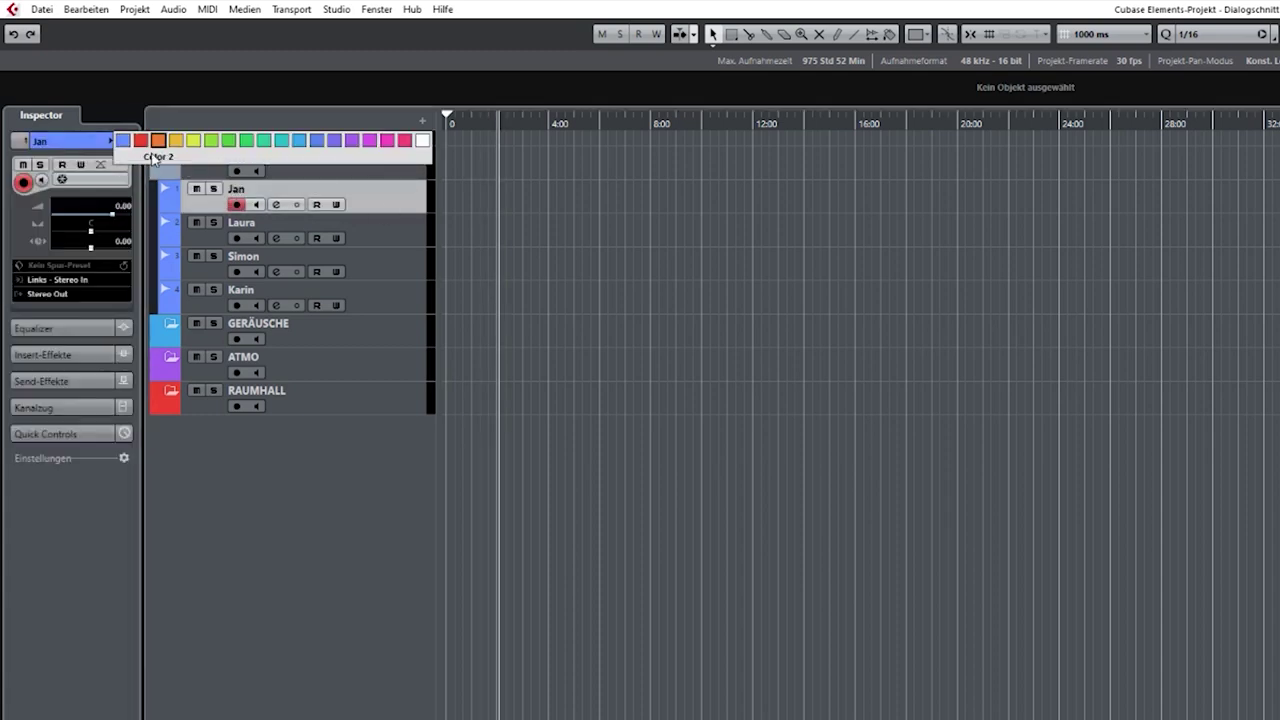
pyautogui.click(160, 140)
pyautogui.click(395, 236)
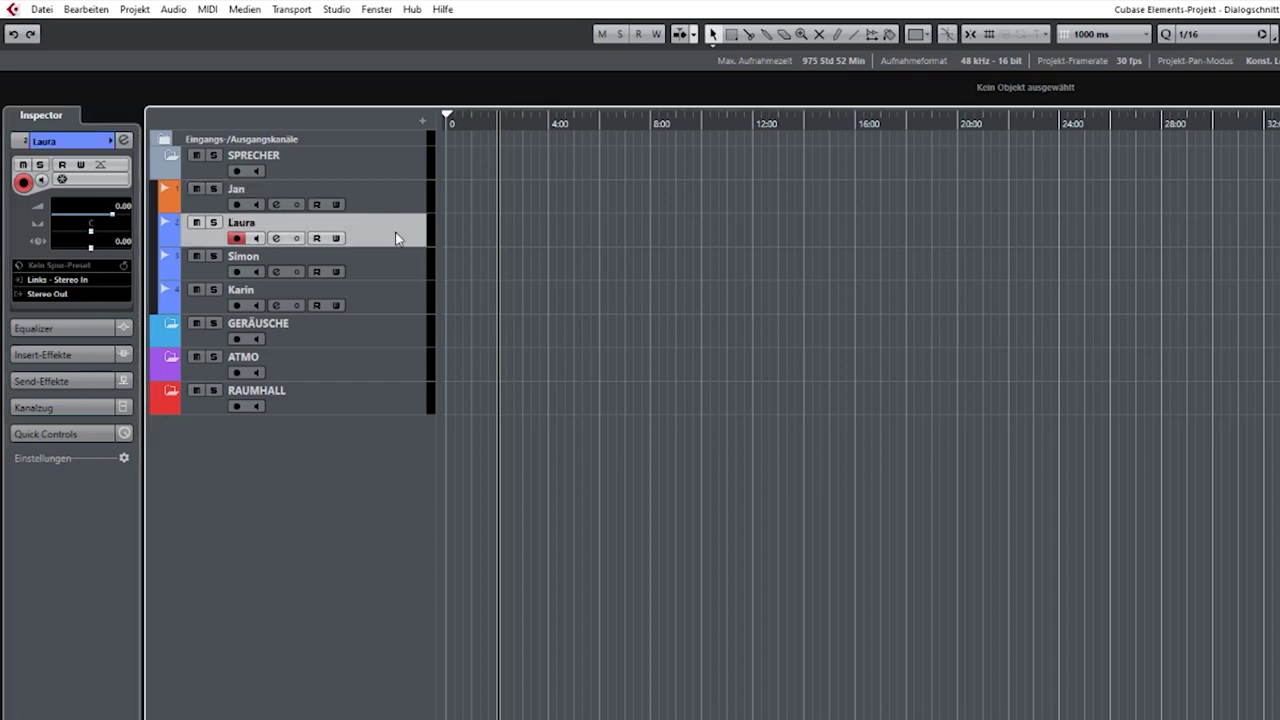
# - Color the second speaker's audio track yellow and the third speaker's audio track green
pyautogui.click(110, 141)
pyautogui.click(194, 140)
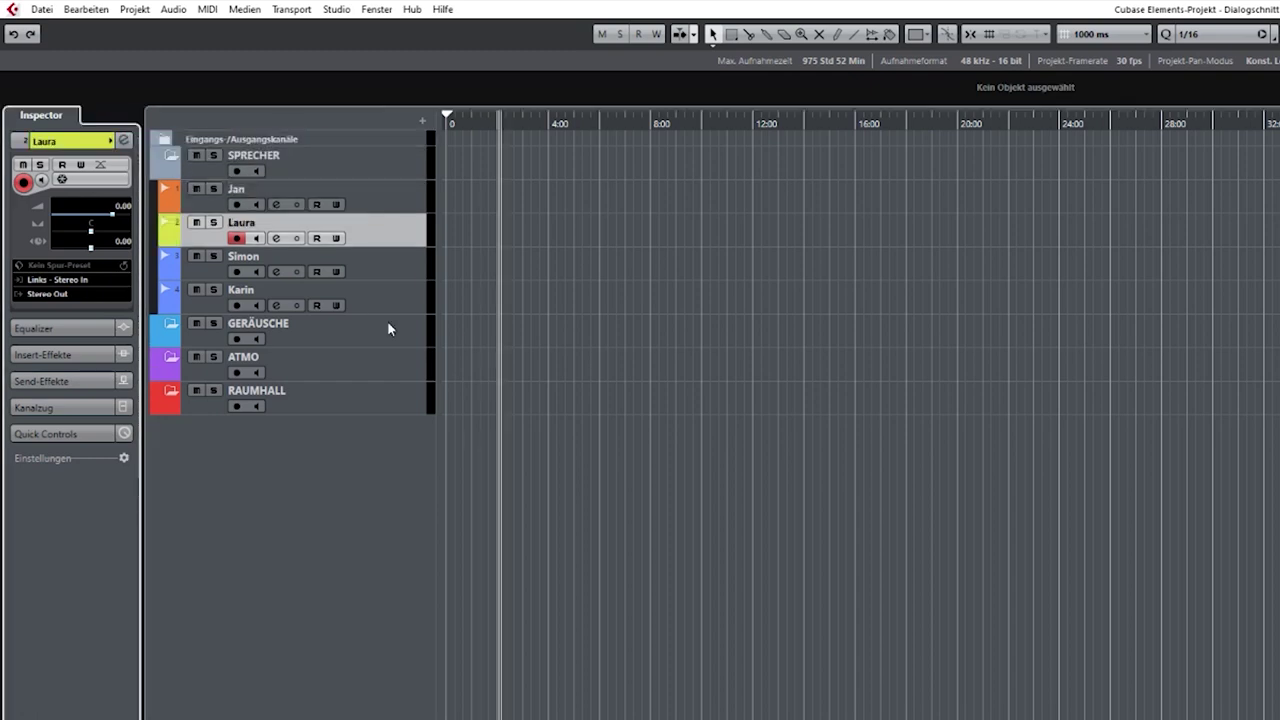
pyautogui.click(398, 266)
pyautogui.click(110, 141)
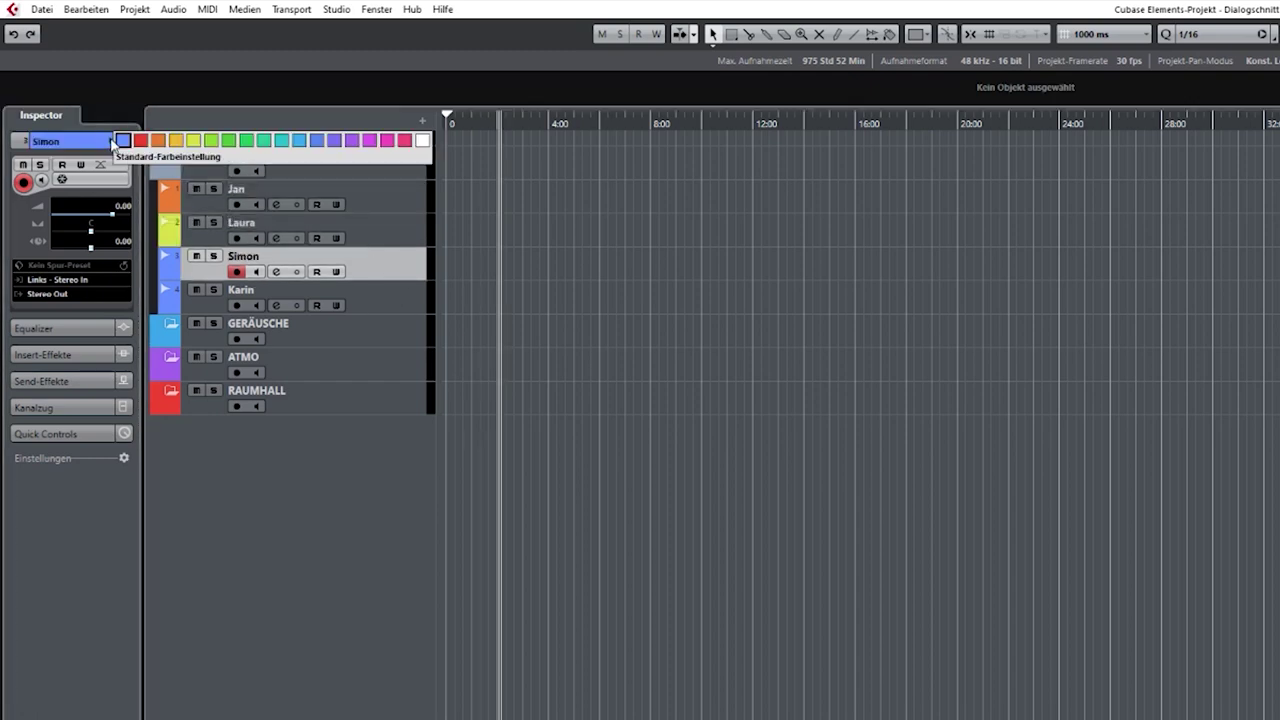
pyautogui.click(226, 140)
# - Color the fourth speaker's audio track magenta and select the first speaker's track
pyautogui.click(411, 294)
pyautogui.click(110, 141)
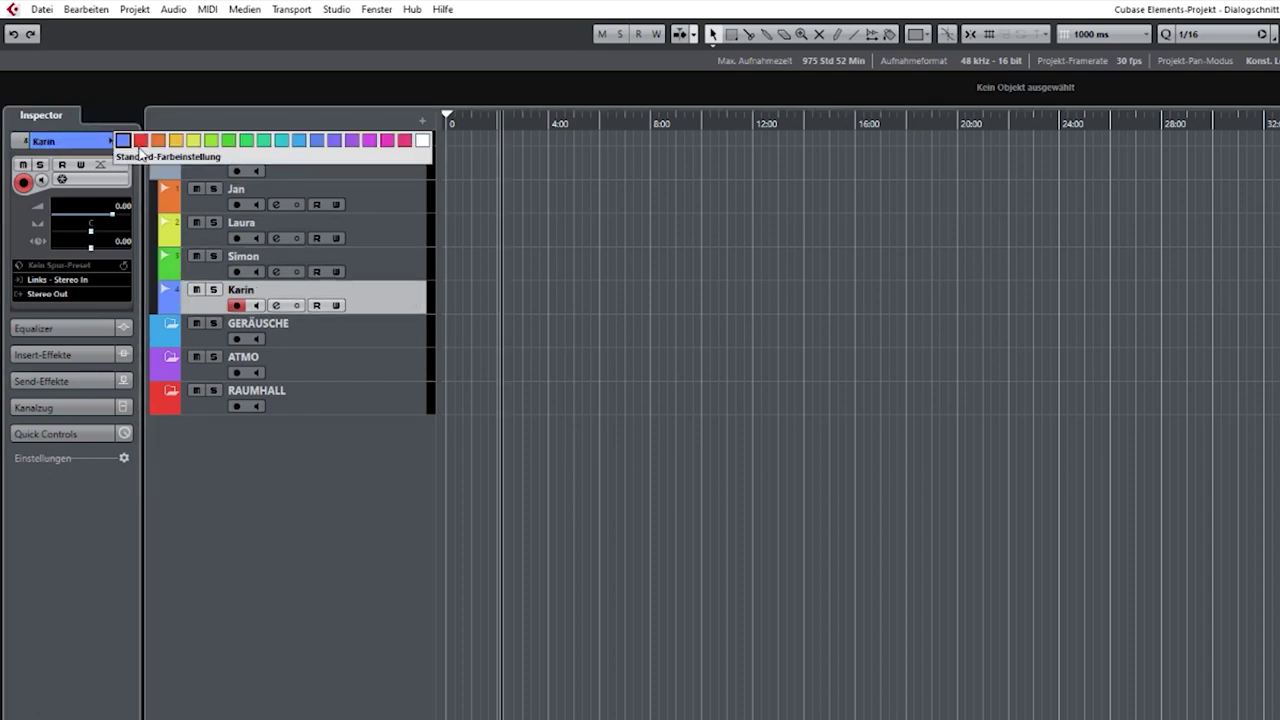
pyautogui.click(369, 140)
pyautogui.click(326, 190)
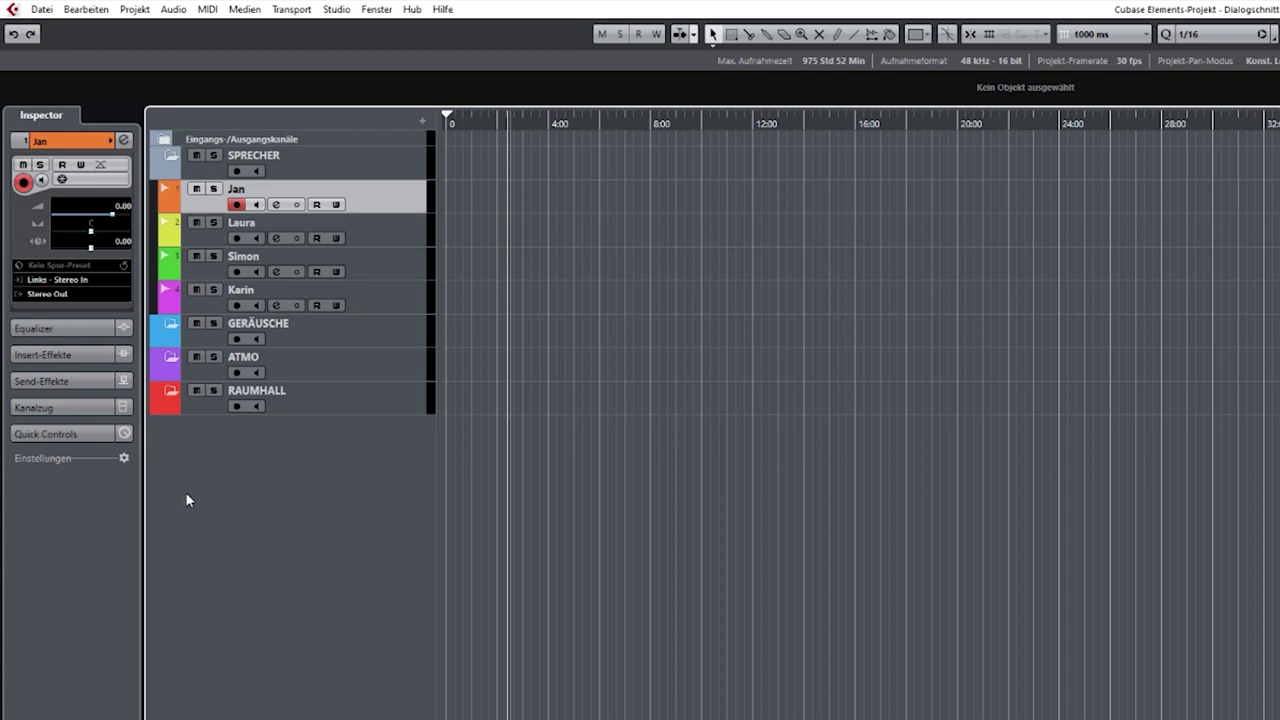
pyautogui.click(45, 9)
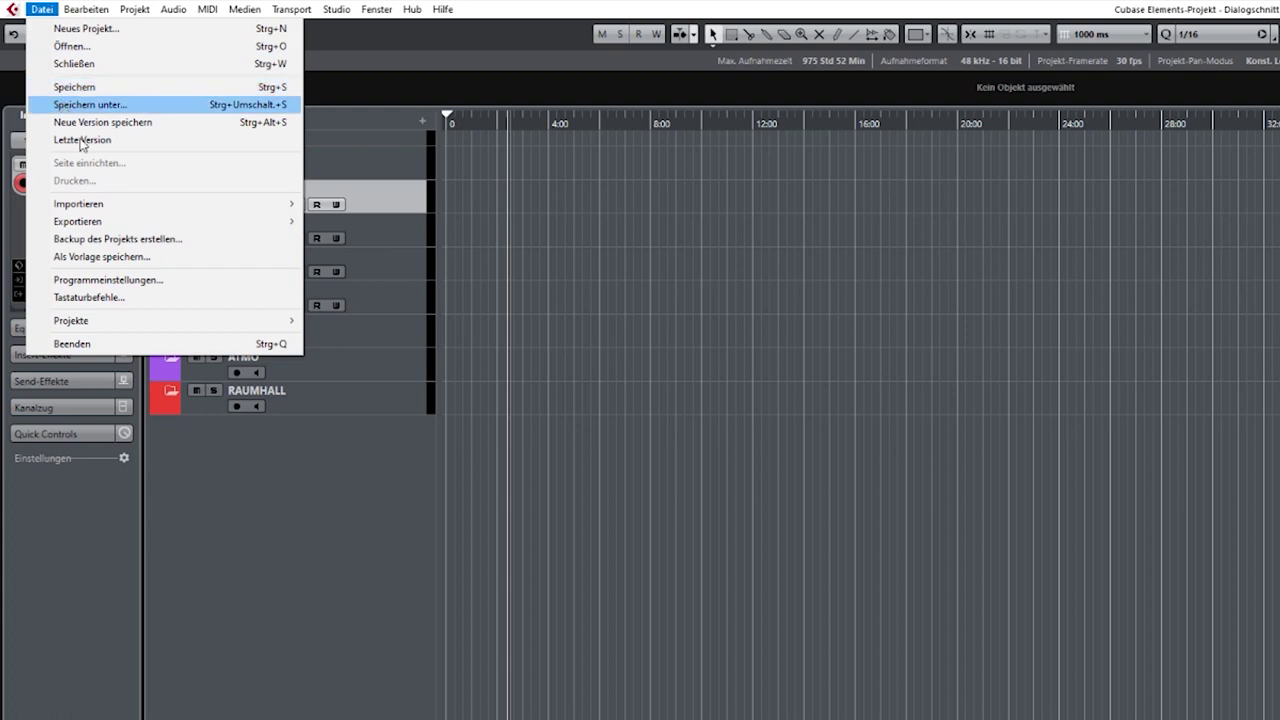
pyautogui.click(268, 488)
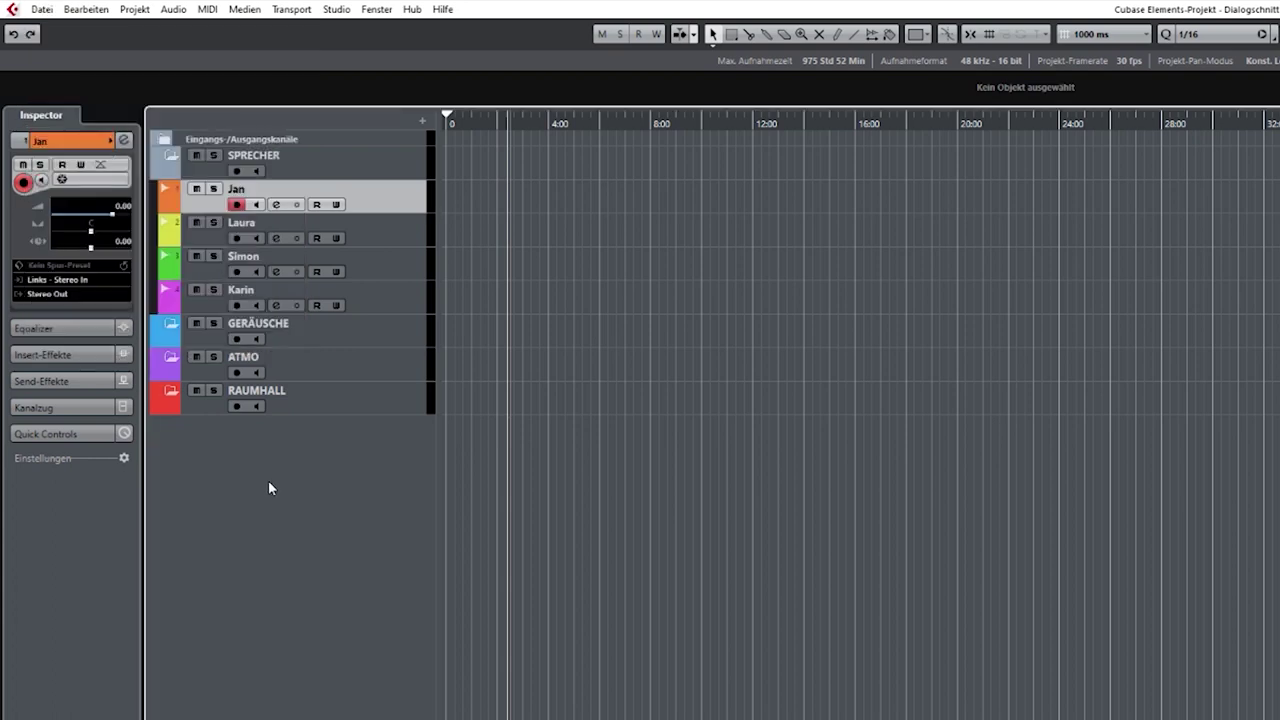